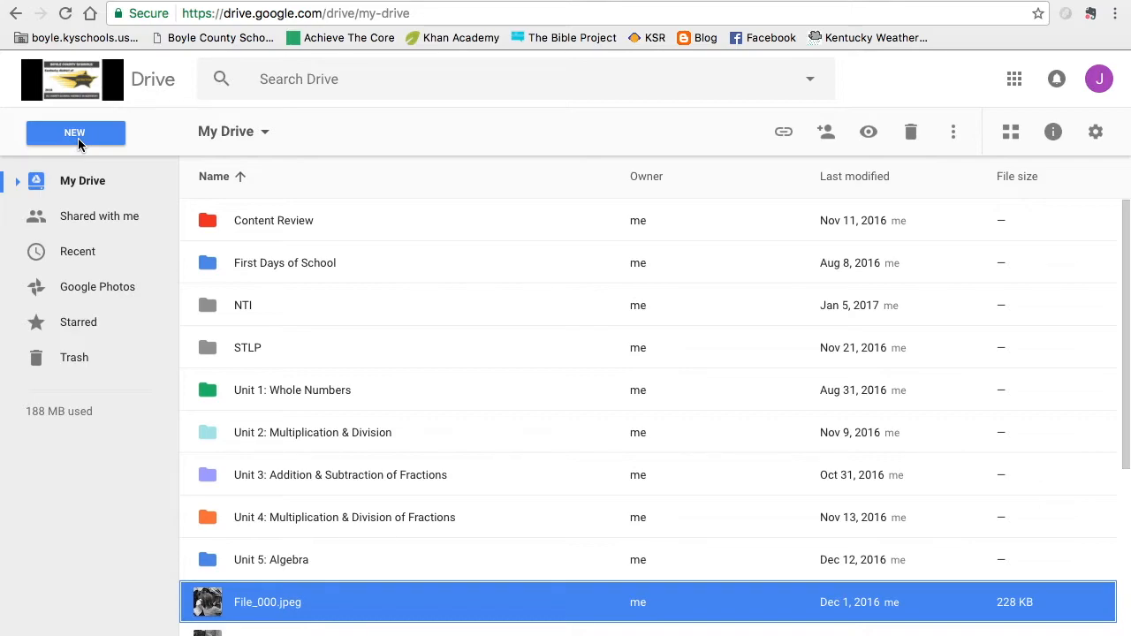
Create a new blank Google Form from My Drive.
click(78, 138)
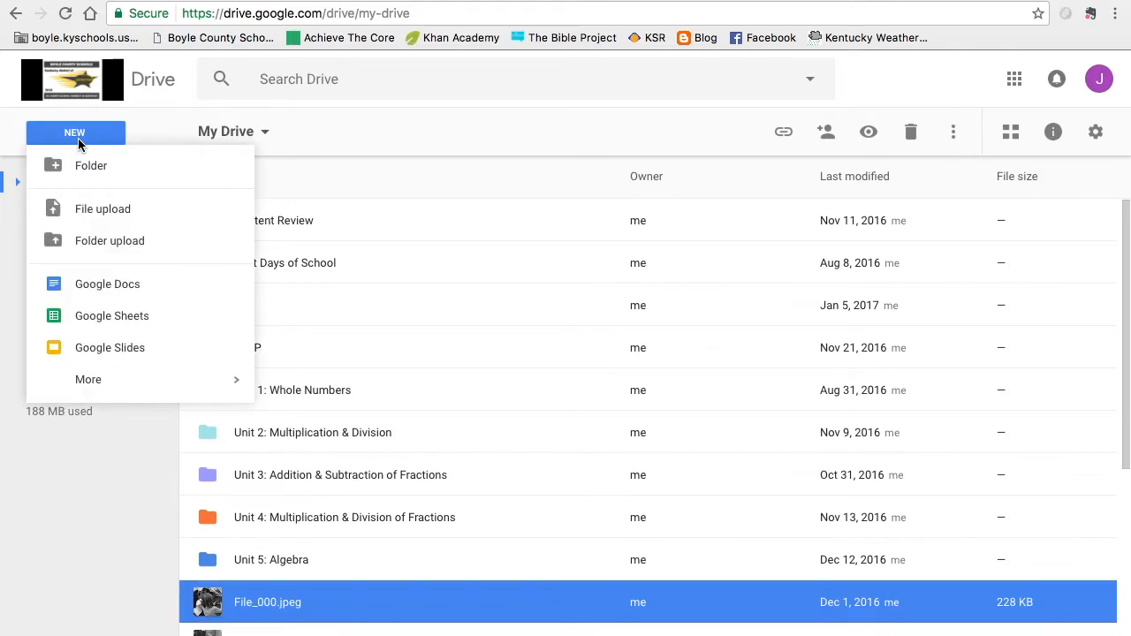
mouse_move(97, 389)
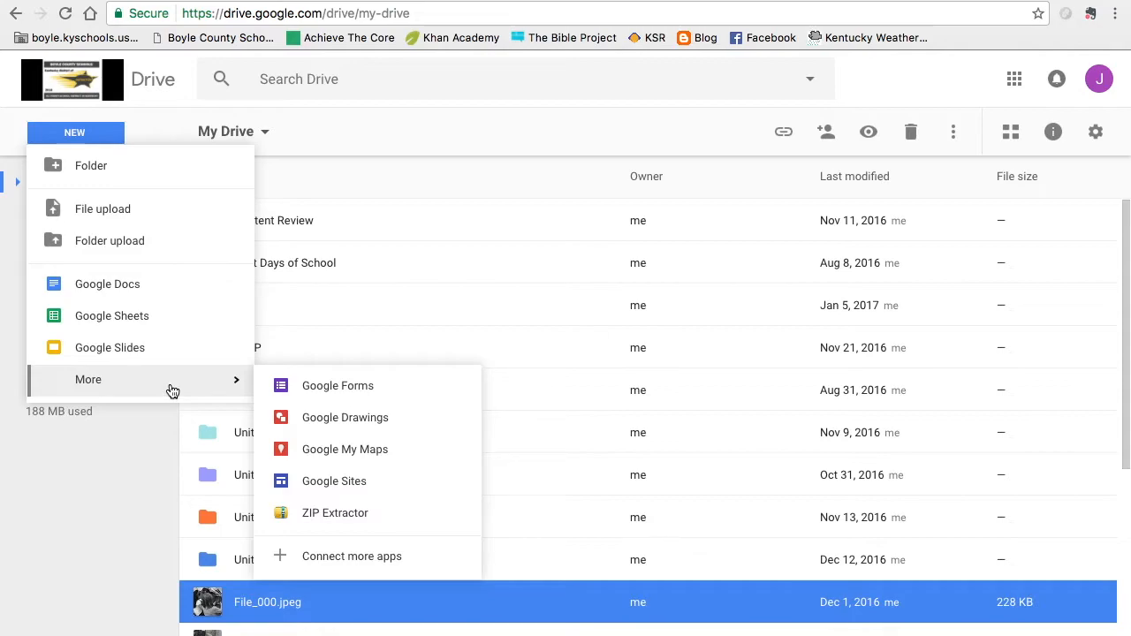
click(321, 388)
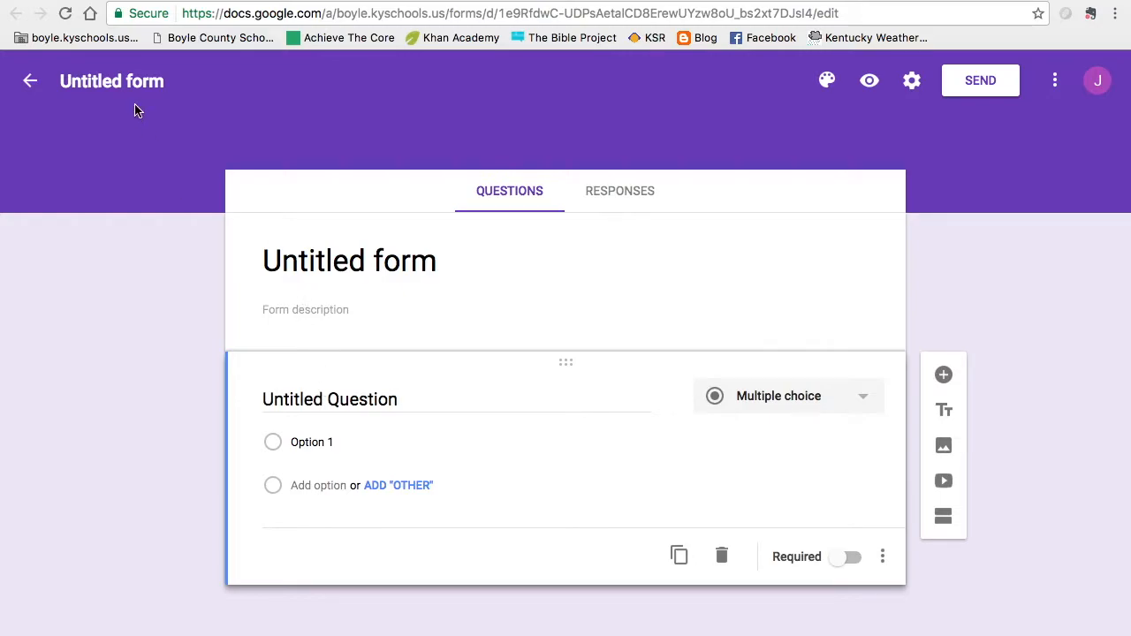
Name the form "Adding Fractions", apply that name as its title, and delete the default untitled question.
click(120, 81)
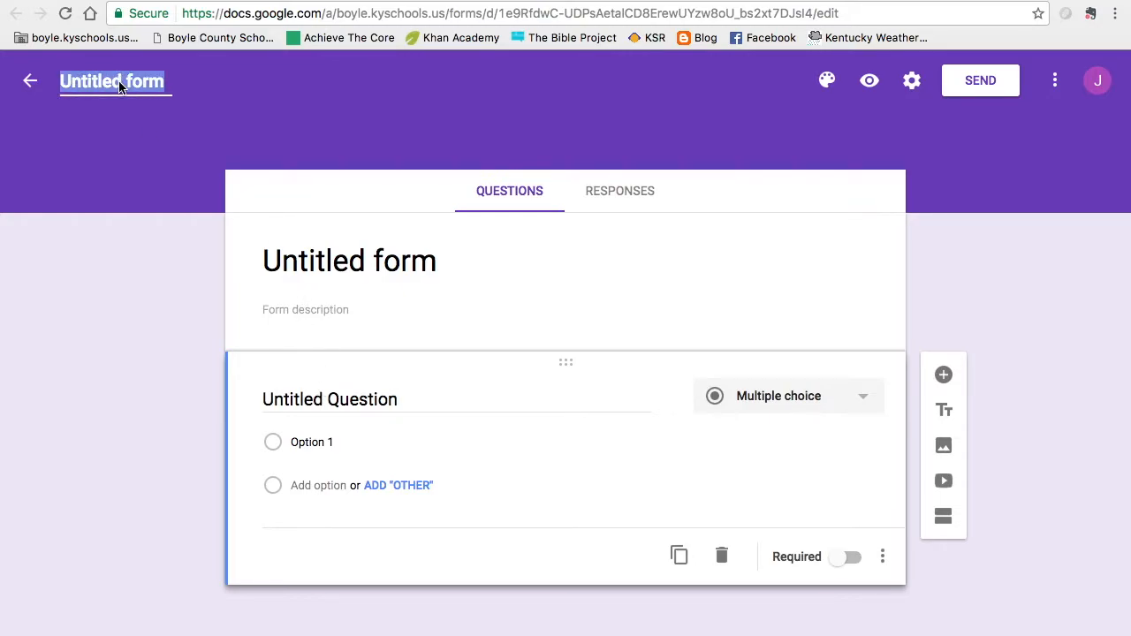
text(Addin)
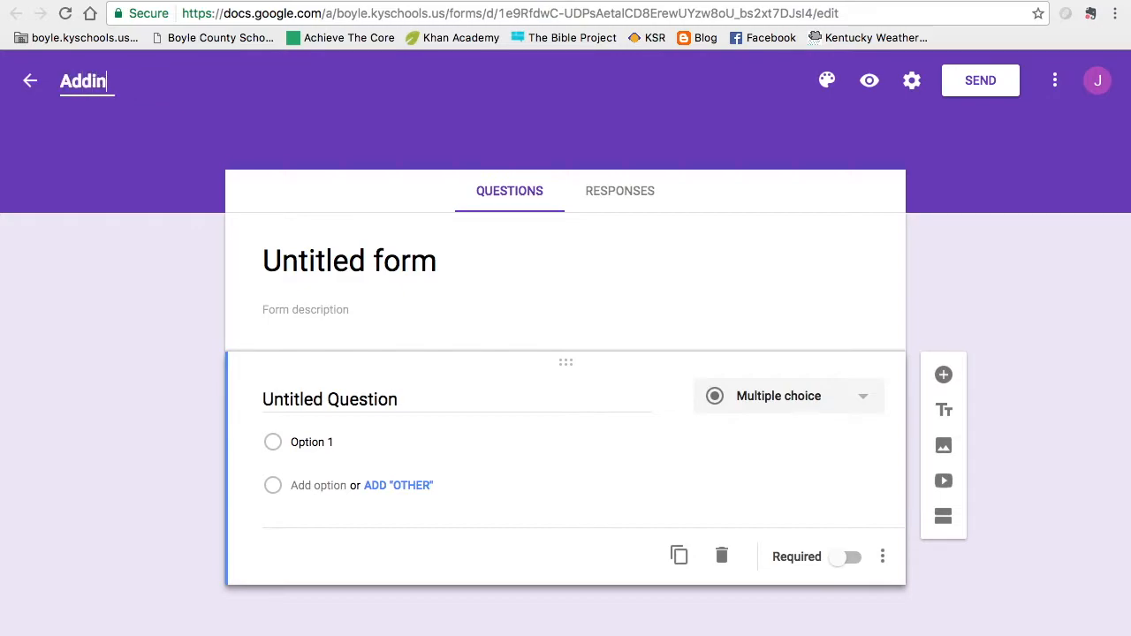
text(g Fractions)
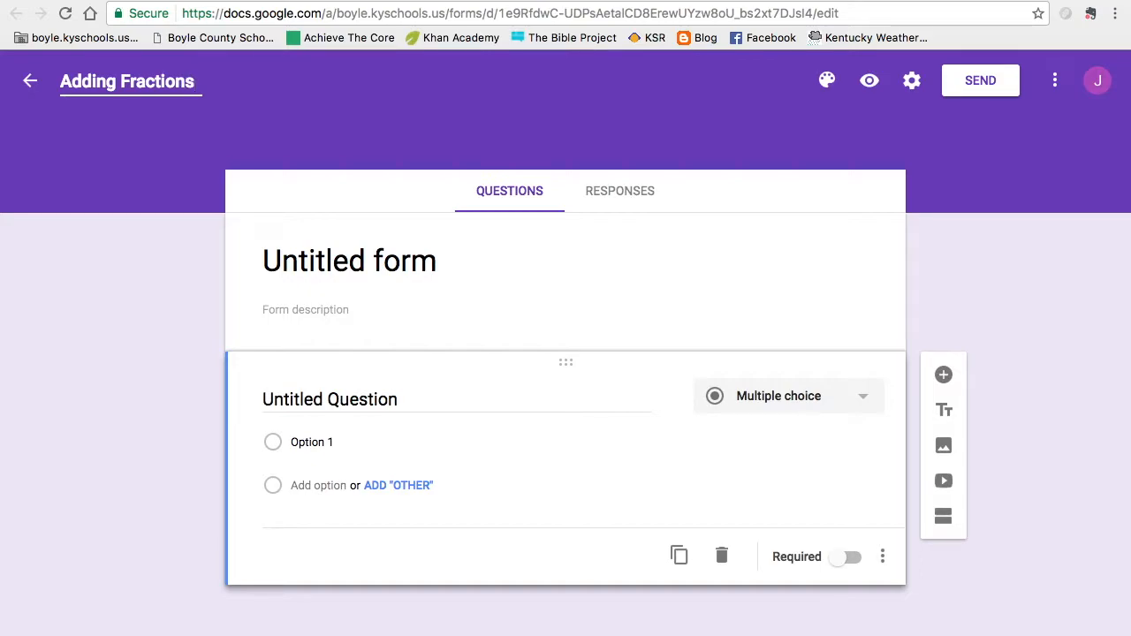
click(264, 240)
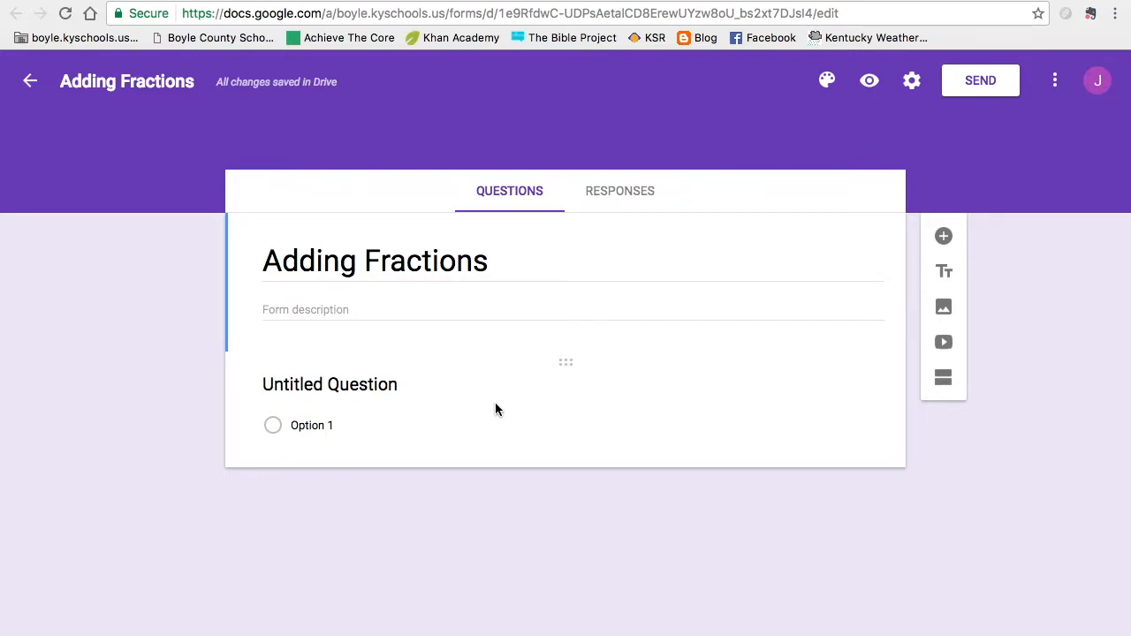
click(568, 365)
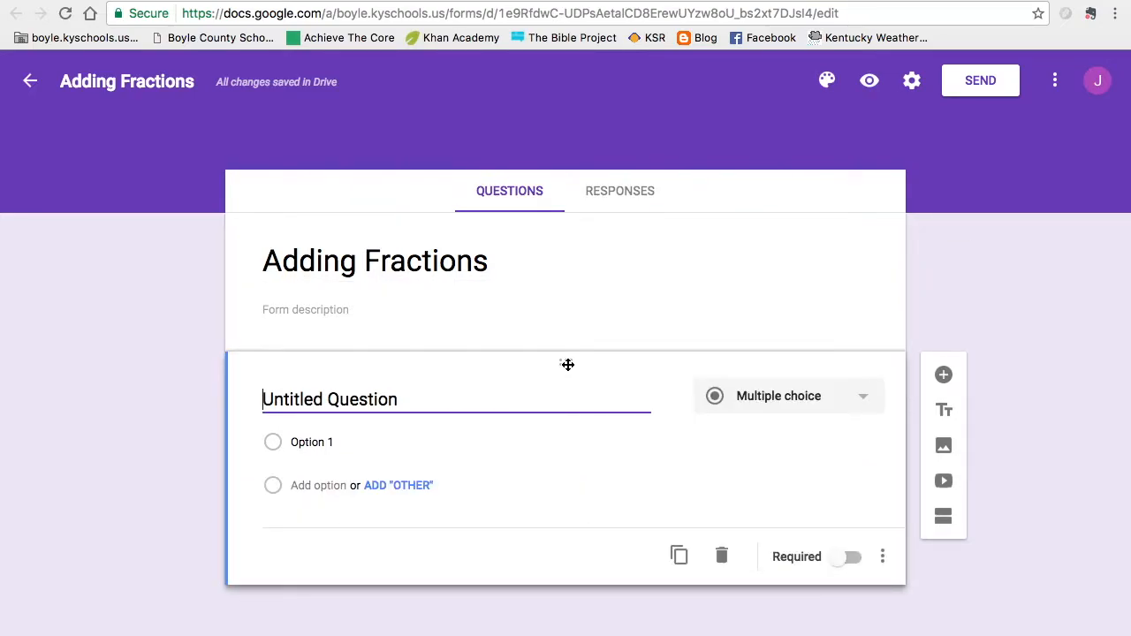
click(722, 556)
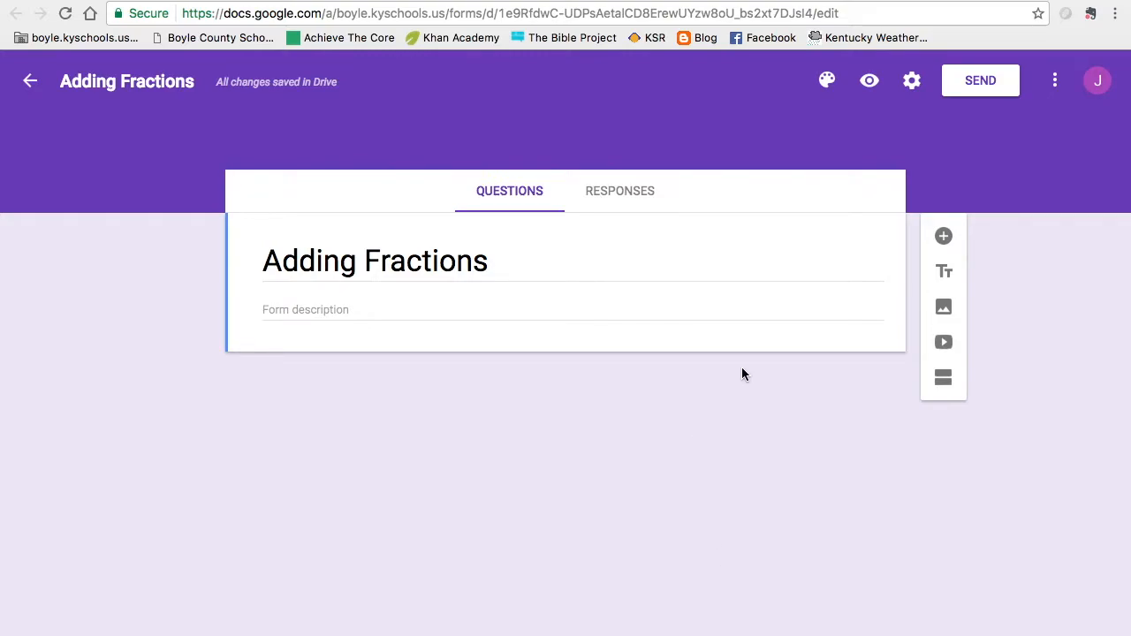
Apply the teal starry-sky image from the Work and School themes as the form's header, and preview the form.
click(829, 82)
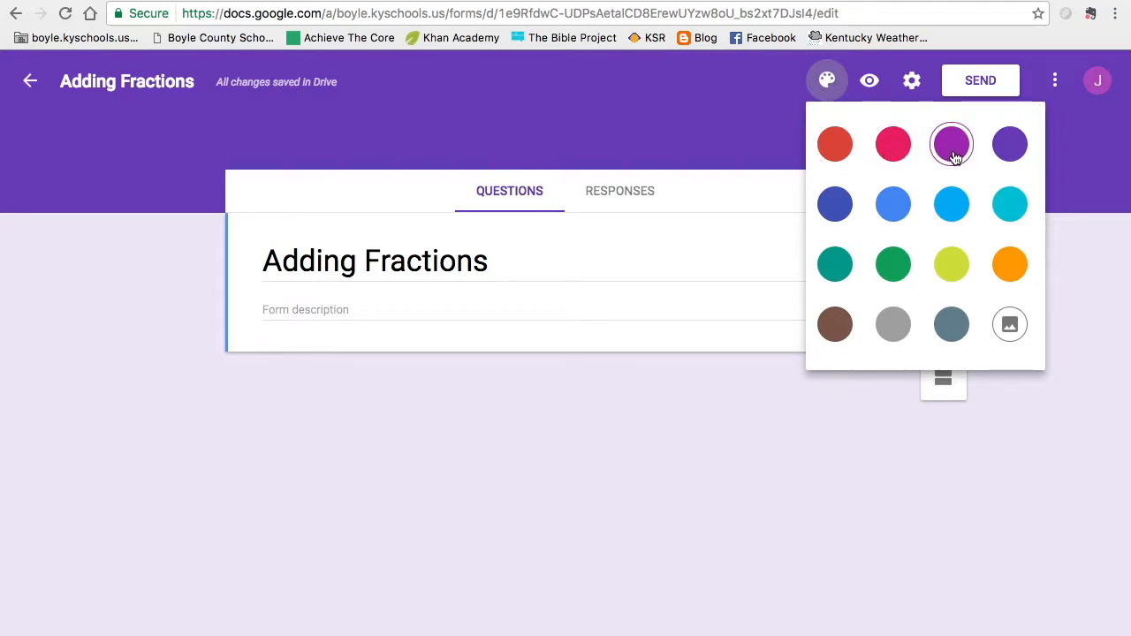
click(1010, 327)
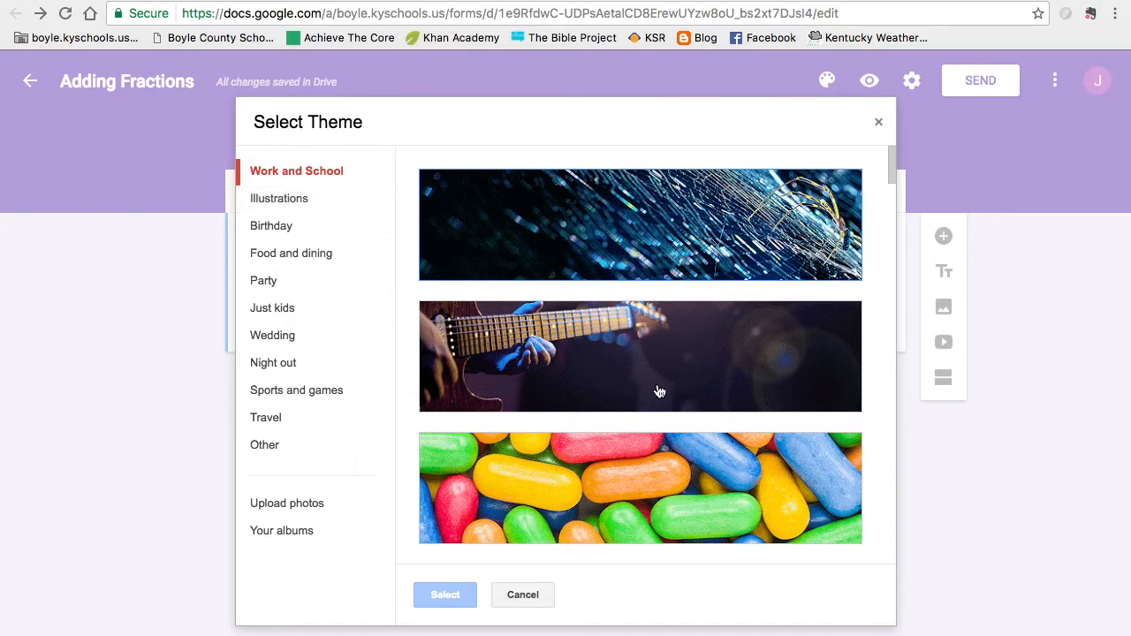
scroll(663, 349, down, 2)
scroll(664, 351, down, 10)
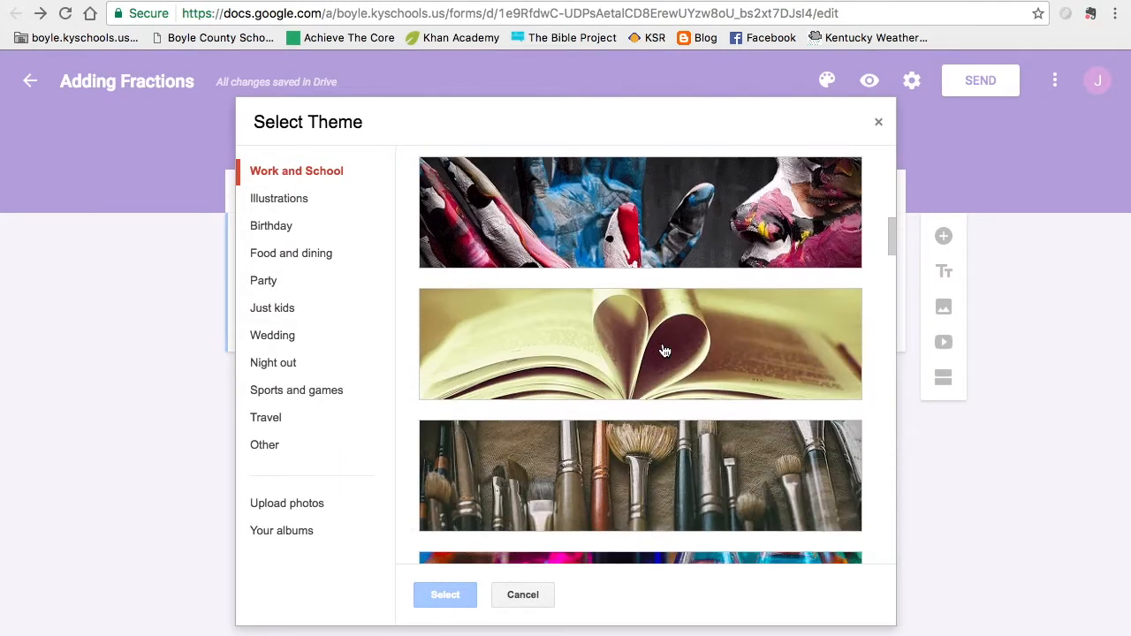
scroll(664, 351, down, 10)
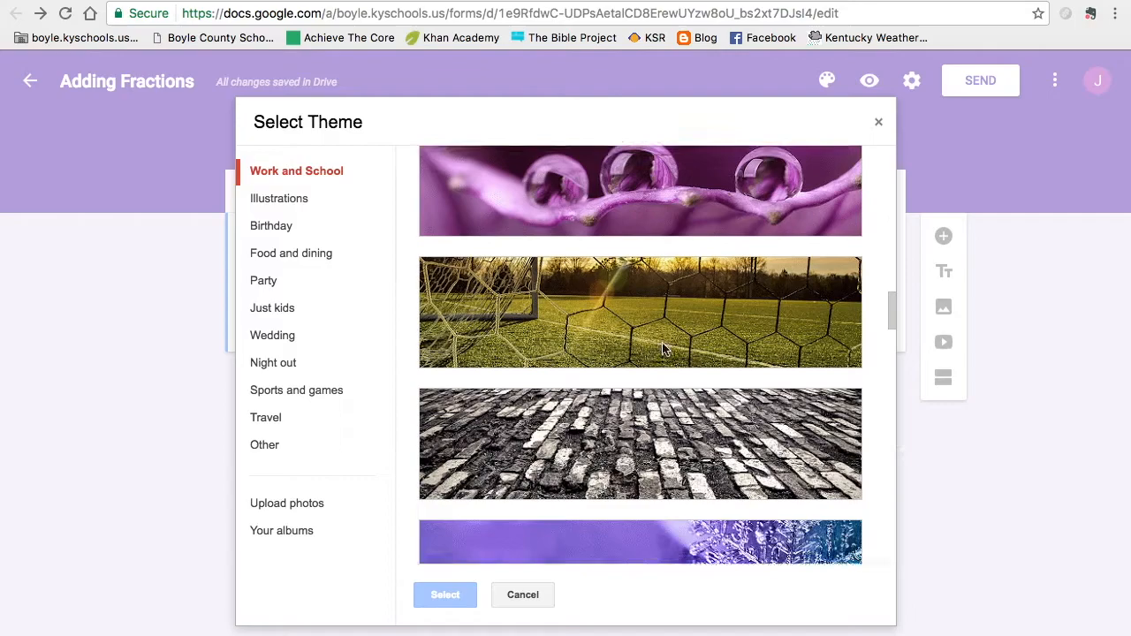
scroll(665, 351, down, 6)
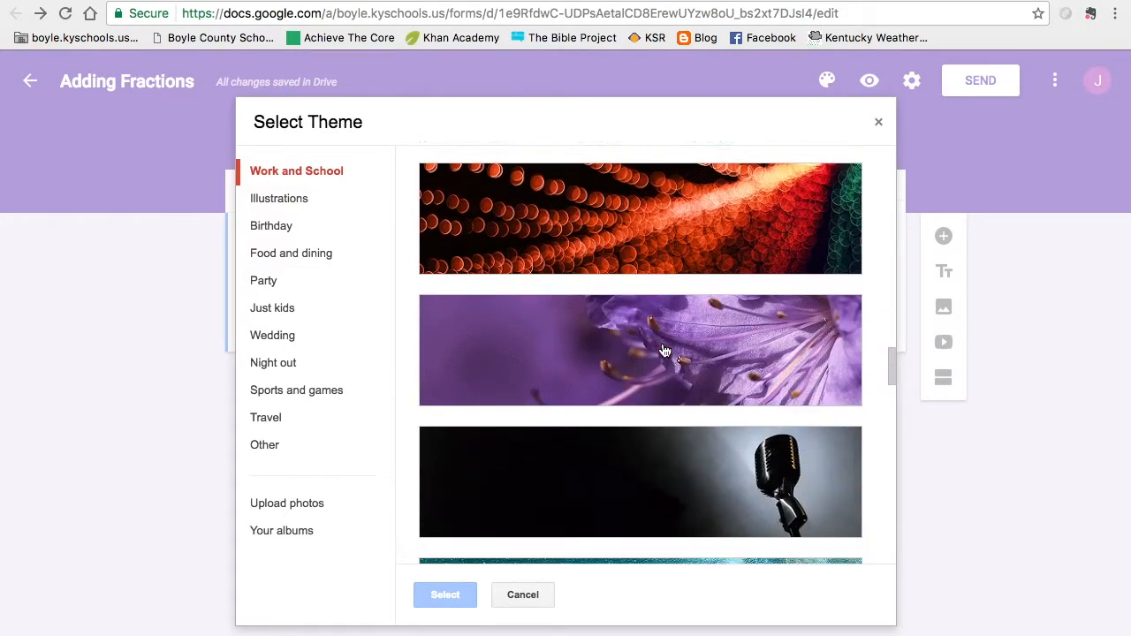
click(698, 235)
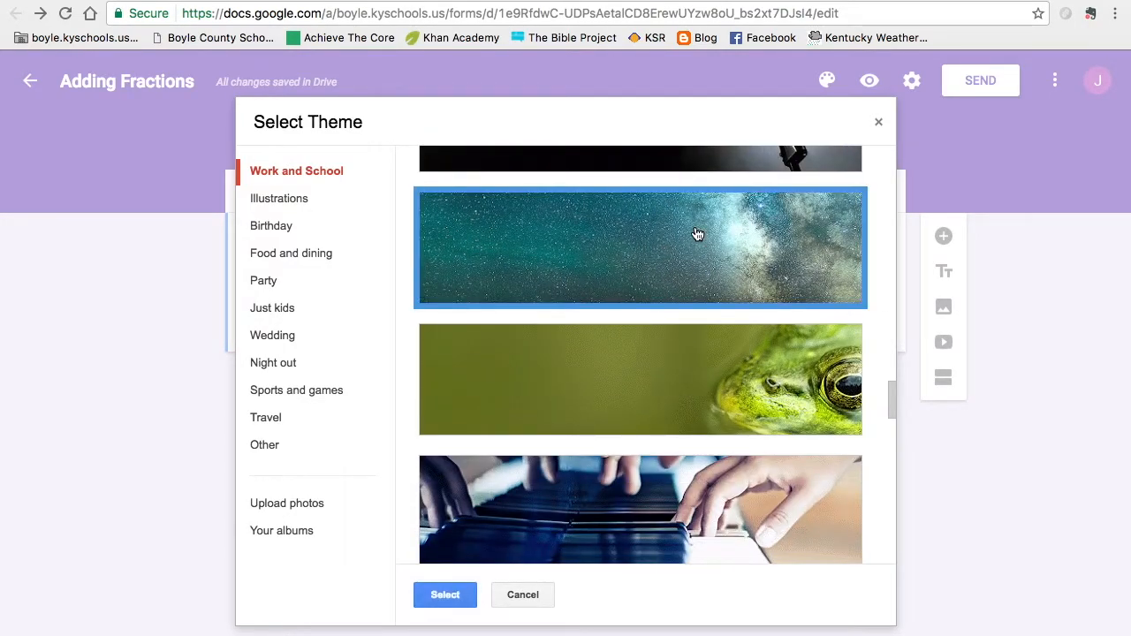
click(443, 596)
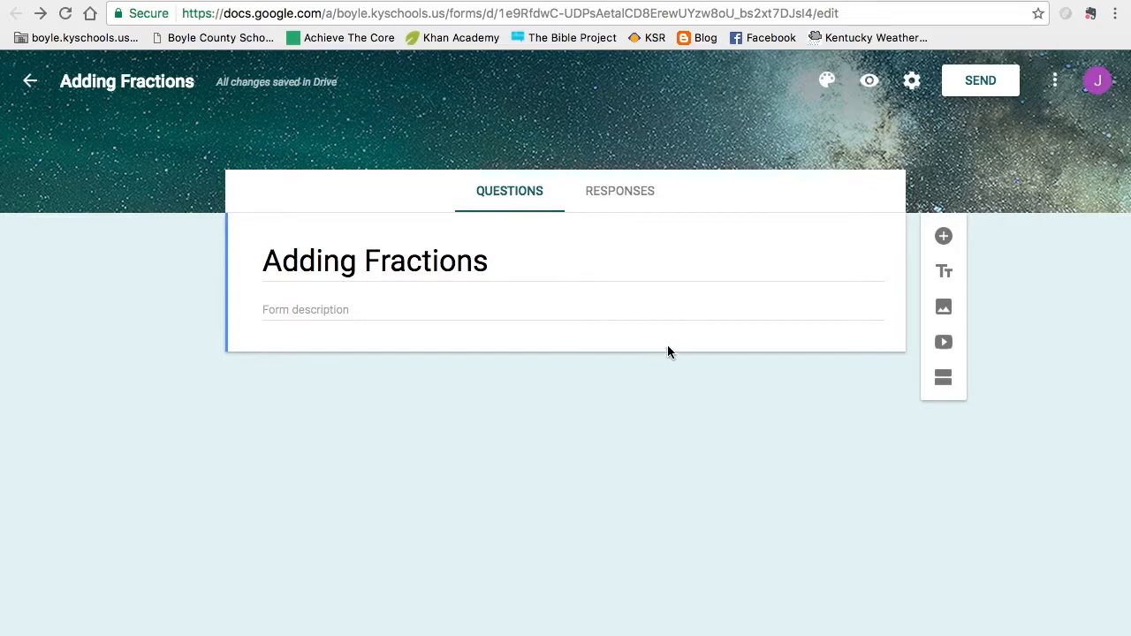
click(869, 85)
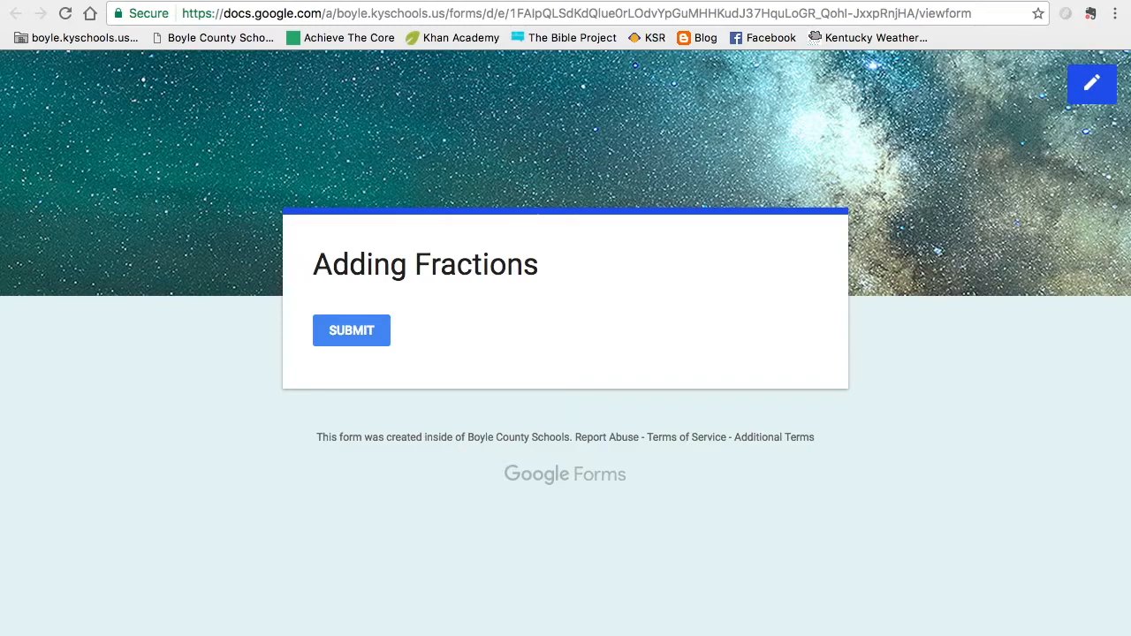
click(752, 0)
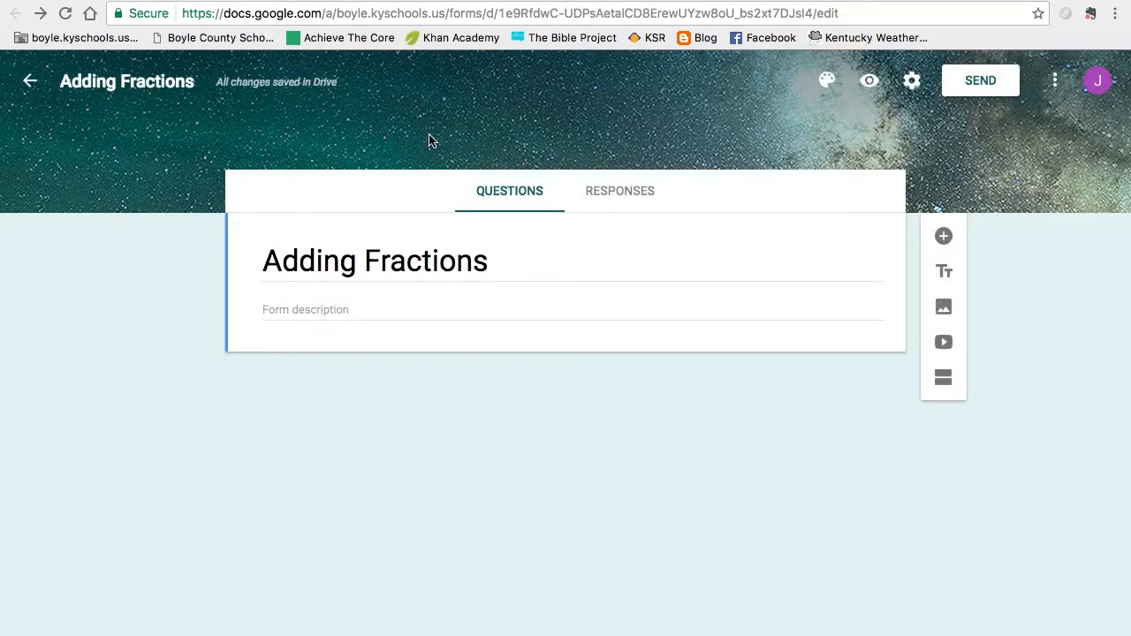
Make the form a quiz, turn on email address collection, and save the settings.
click(911, 83)
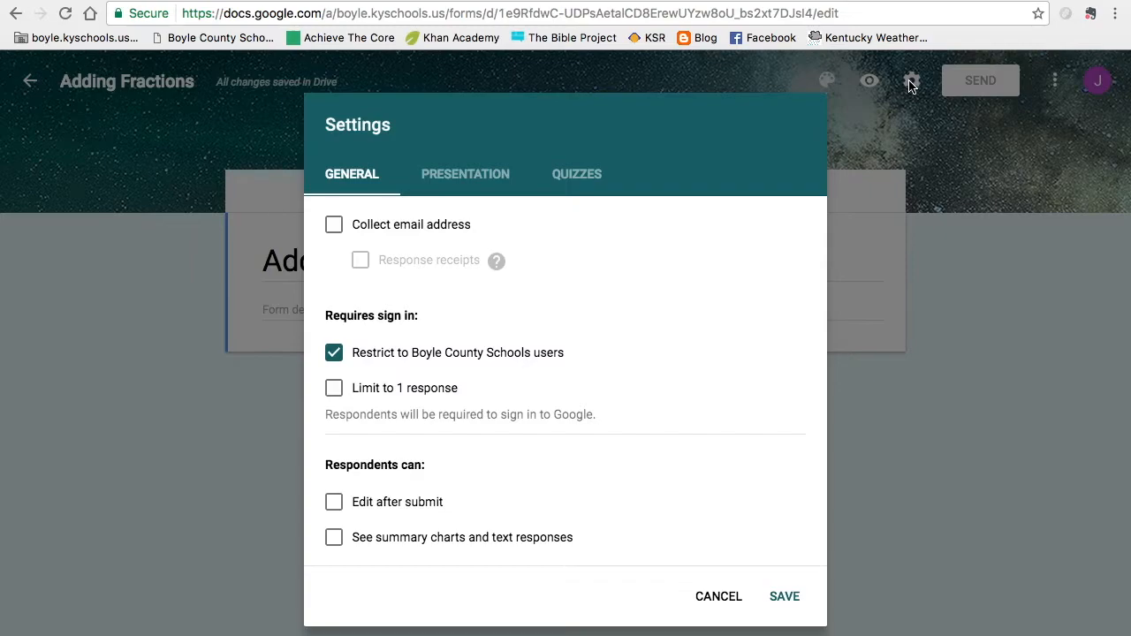
click(588, 177)
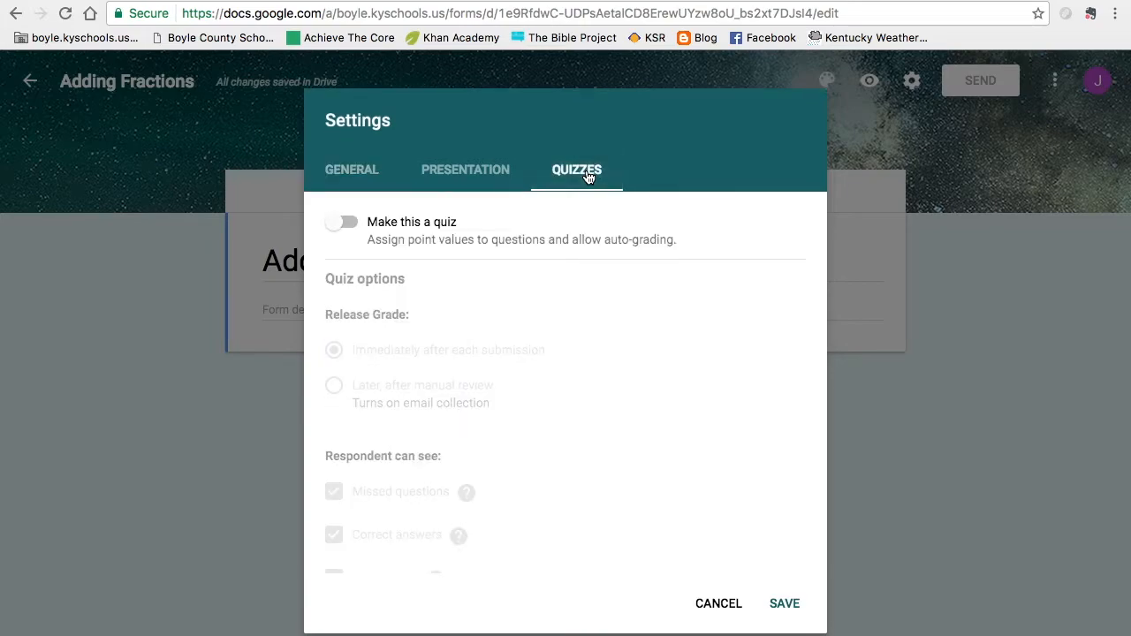
click(350, 225)
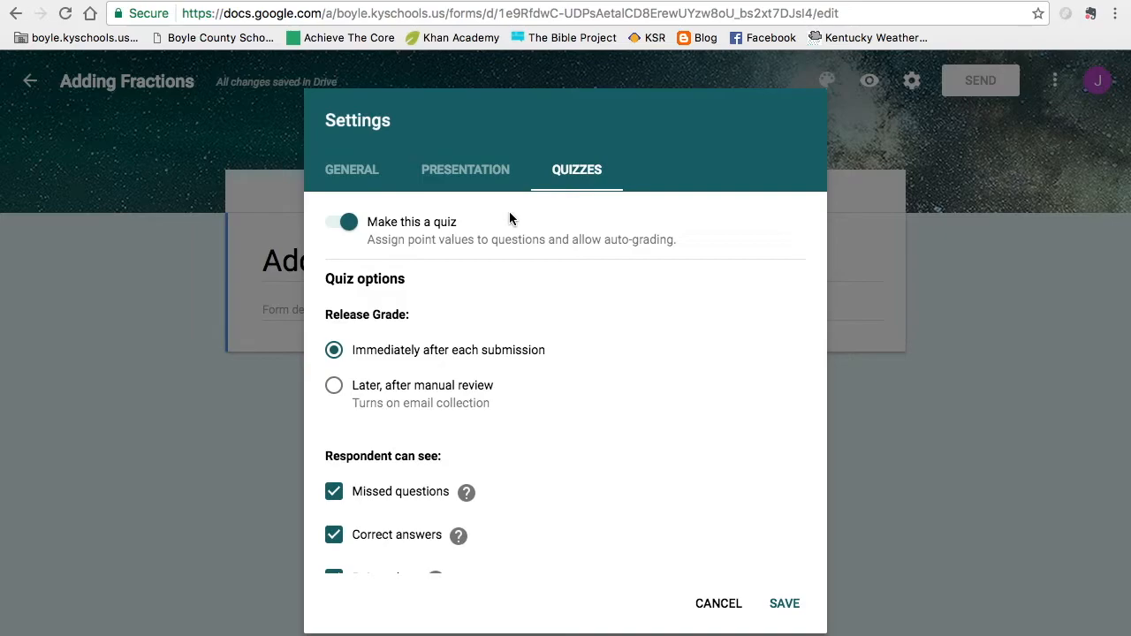
click(478, 179)
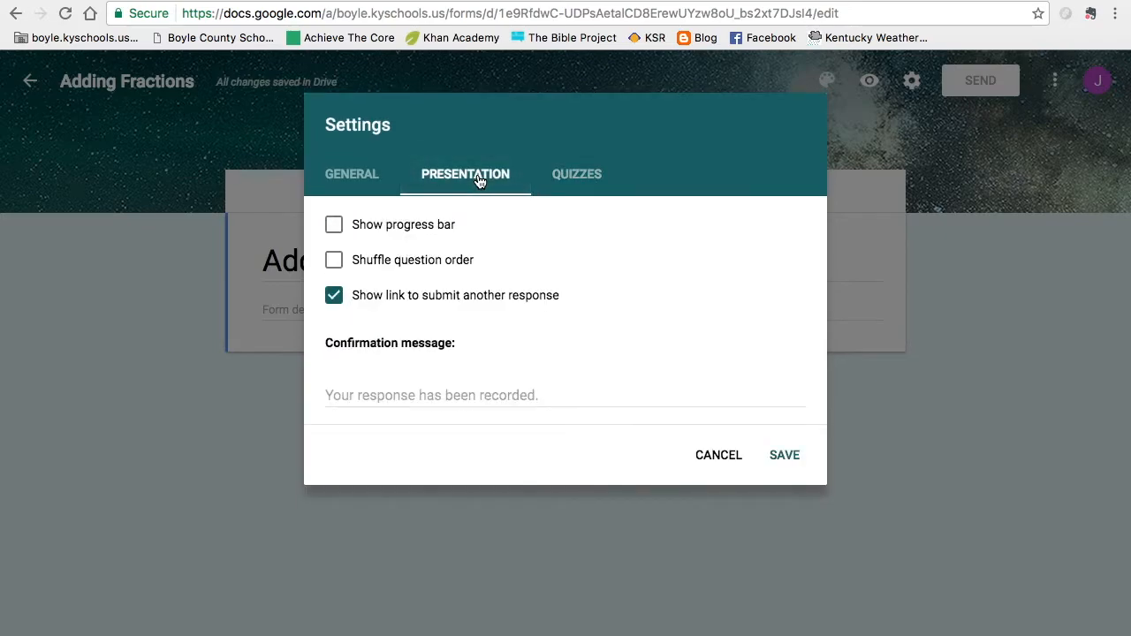
click(351, 181)
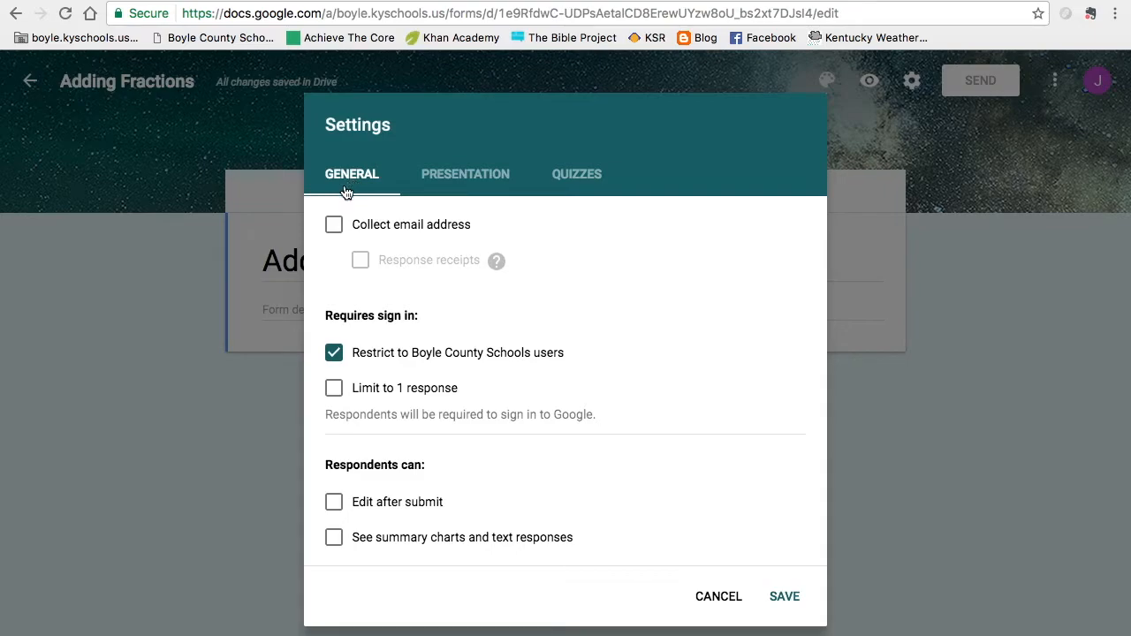
click(334, 228)
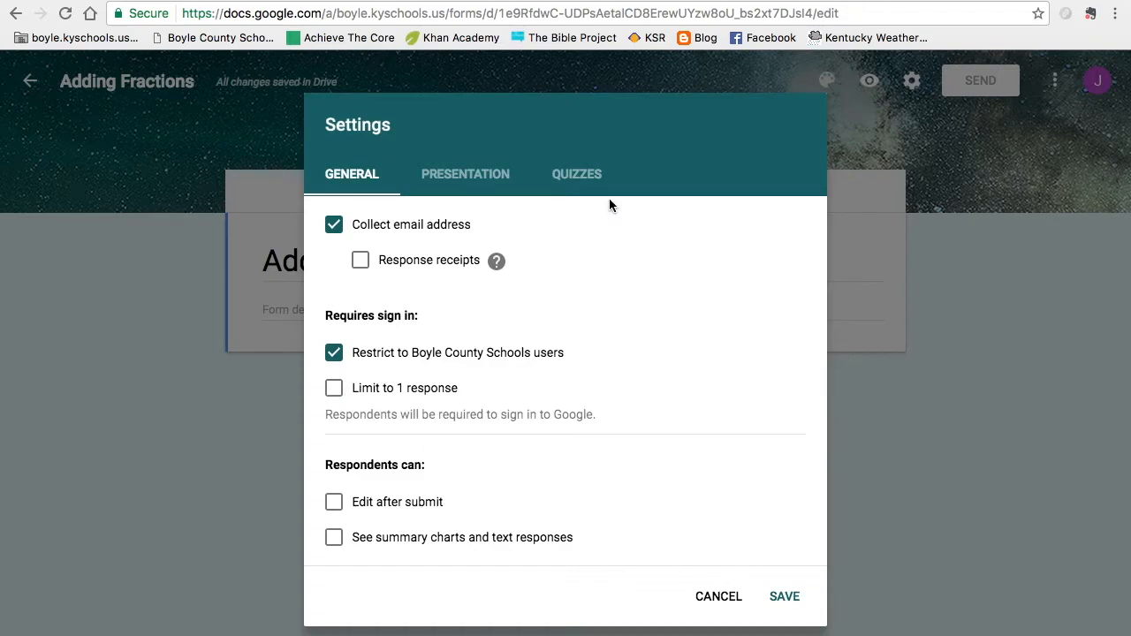
click(582, 173)
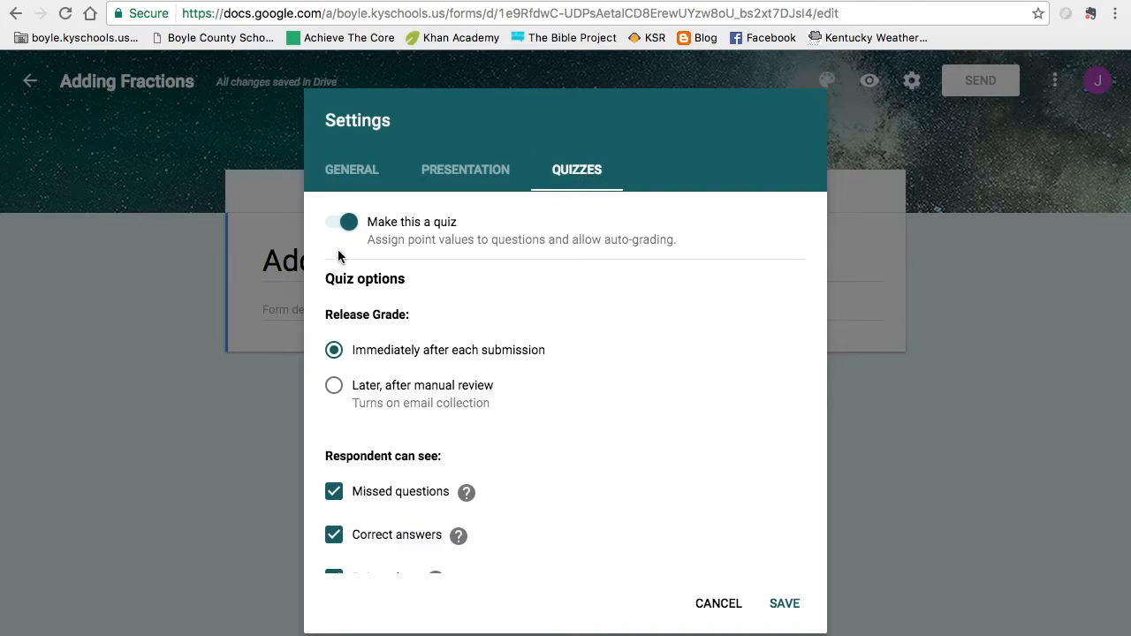
click(784, 604)
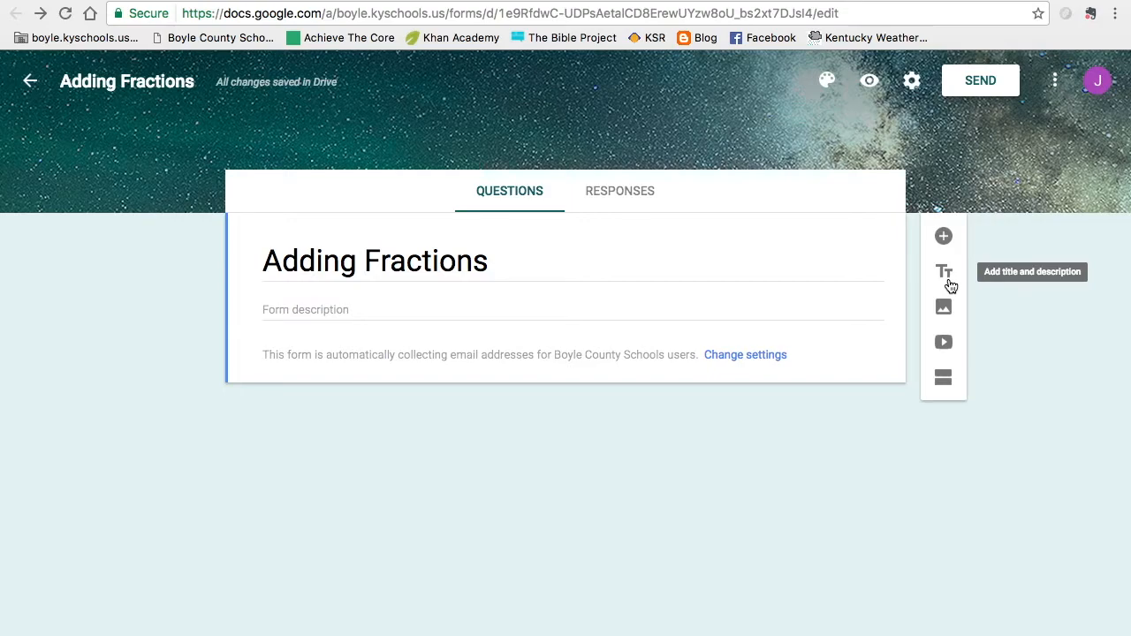
Add a second section to the form and title it "Adding Fractions Instructional Video".
click(941, 385)
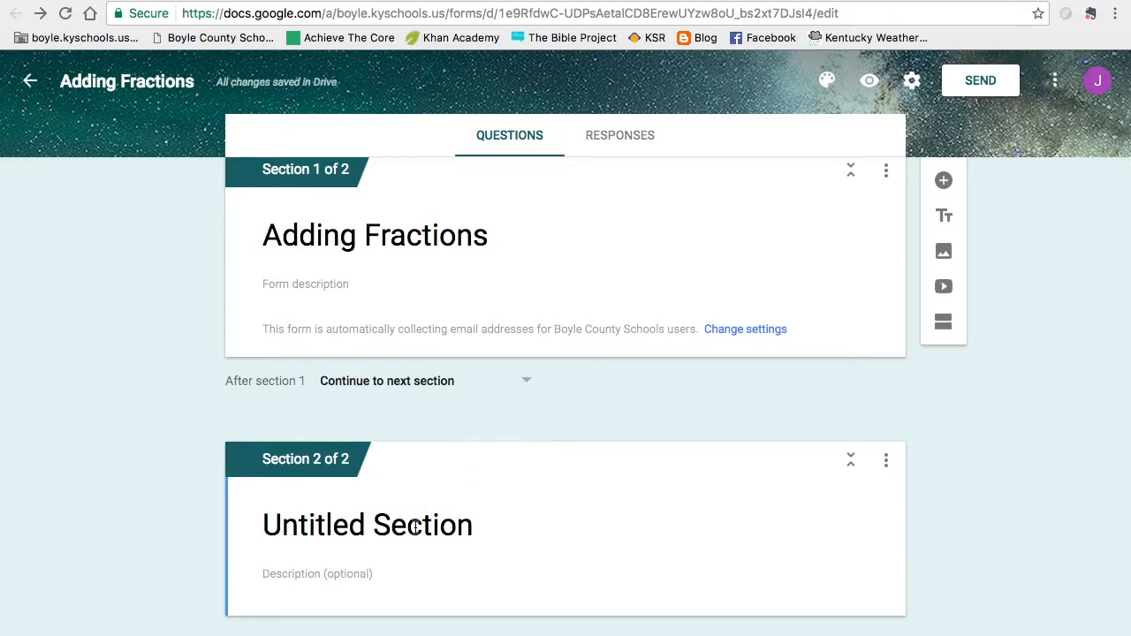
click(415, 528)
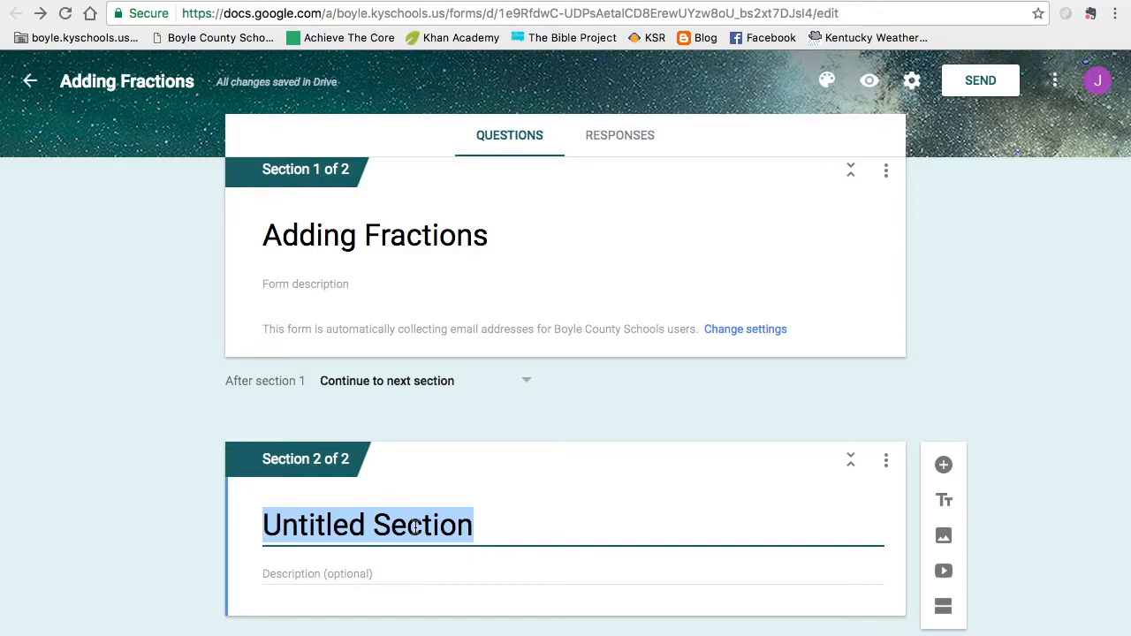
text(Adding )
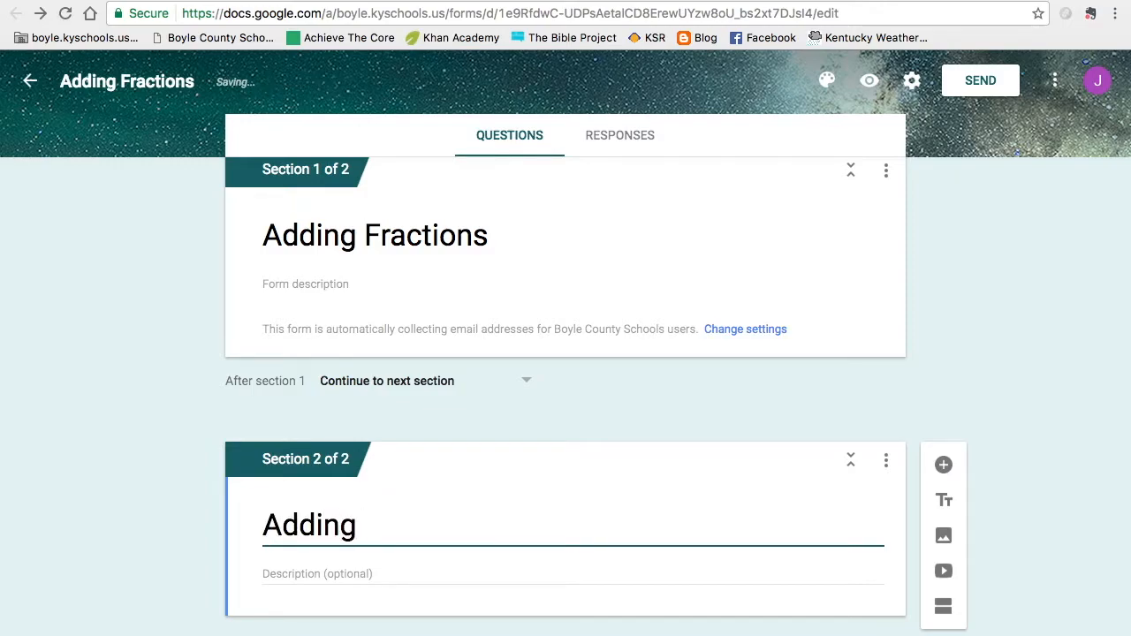
text(Fractions Instr)
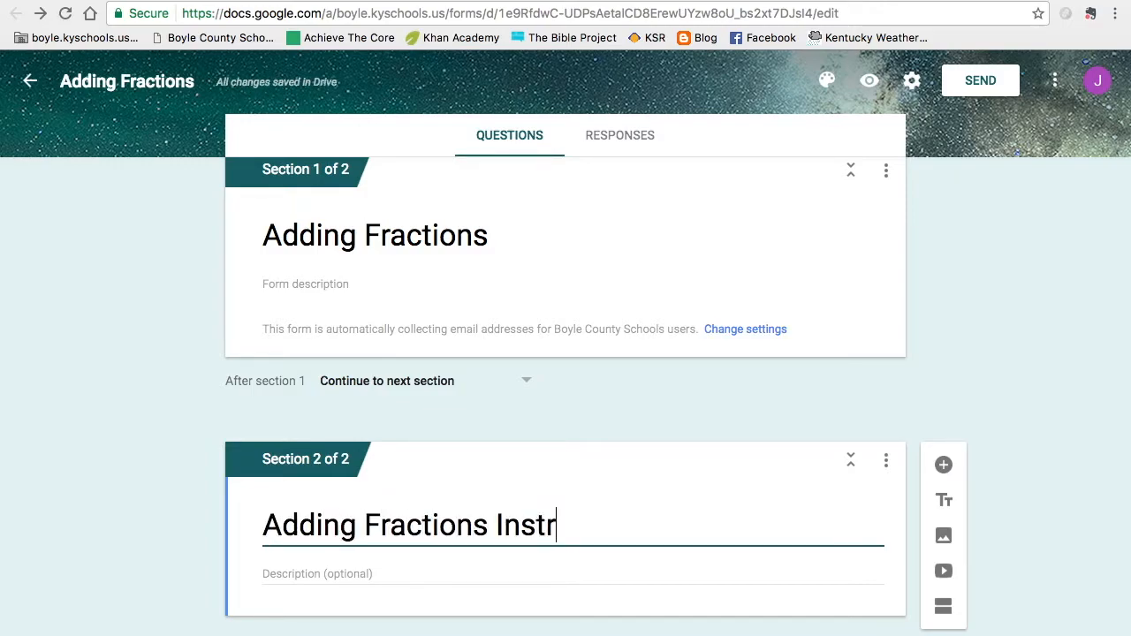
text(uctional Video)
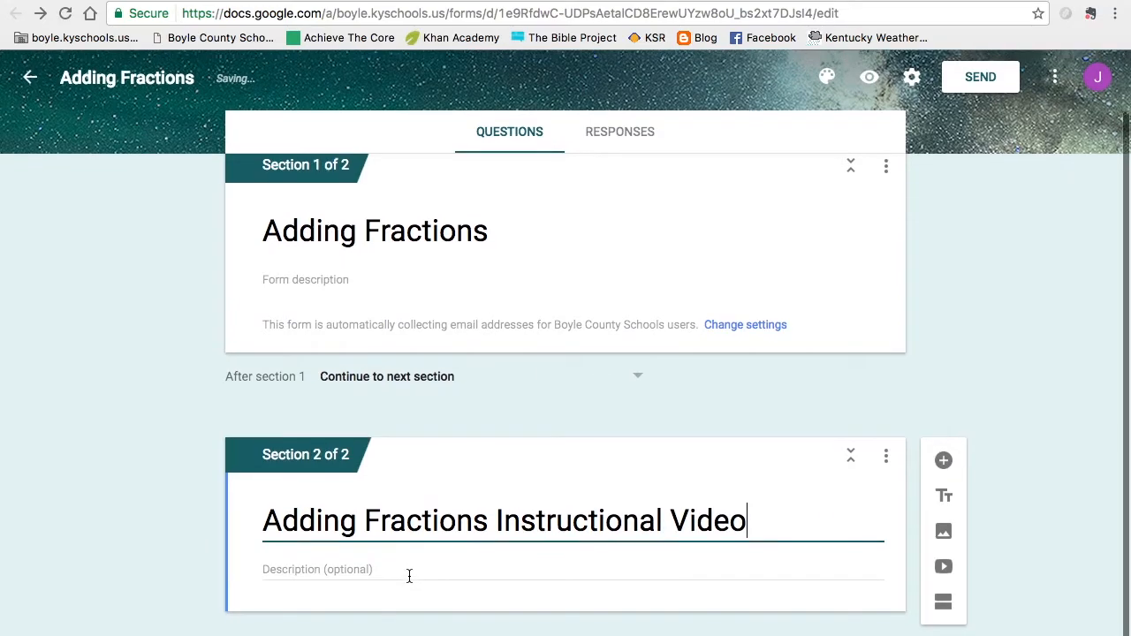
Start adding a video to section 2 and search YouTube for "khan academy adding fractions with unlike denominators".
click(943, 572)
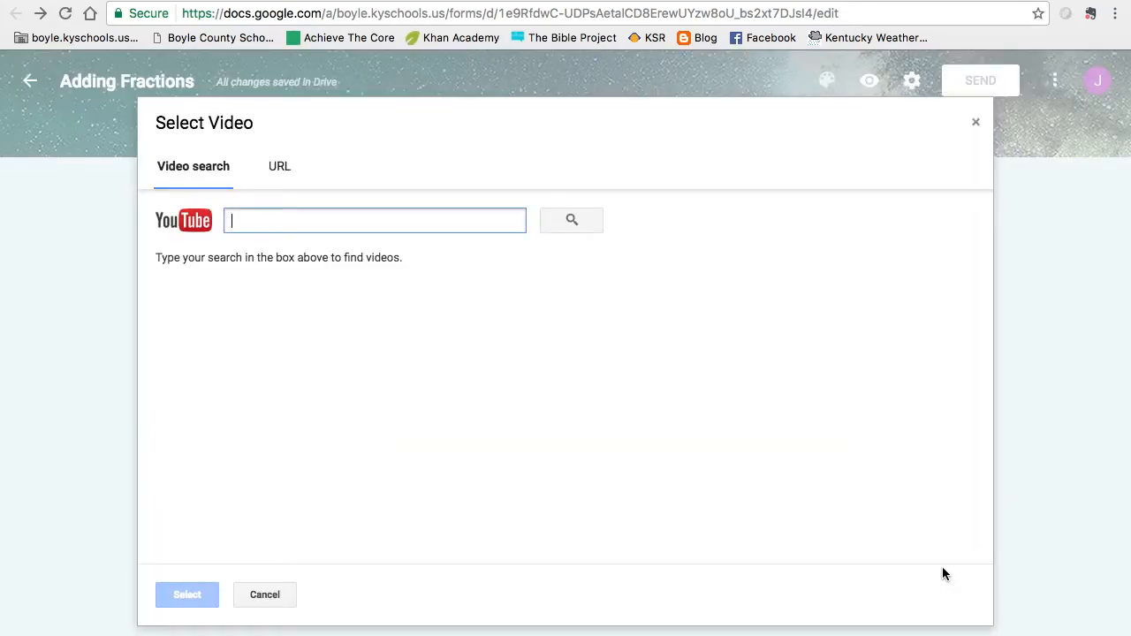
click(272, 172)
click(196, 173)
text(khan academy)
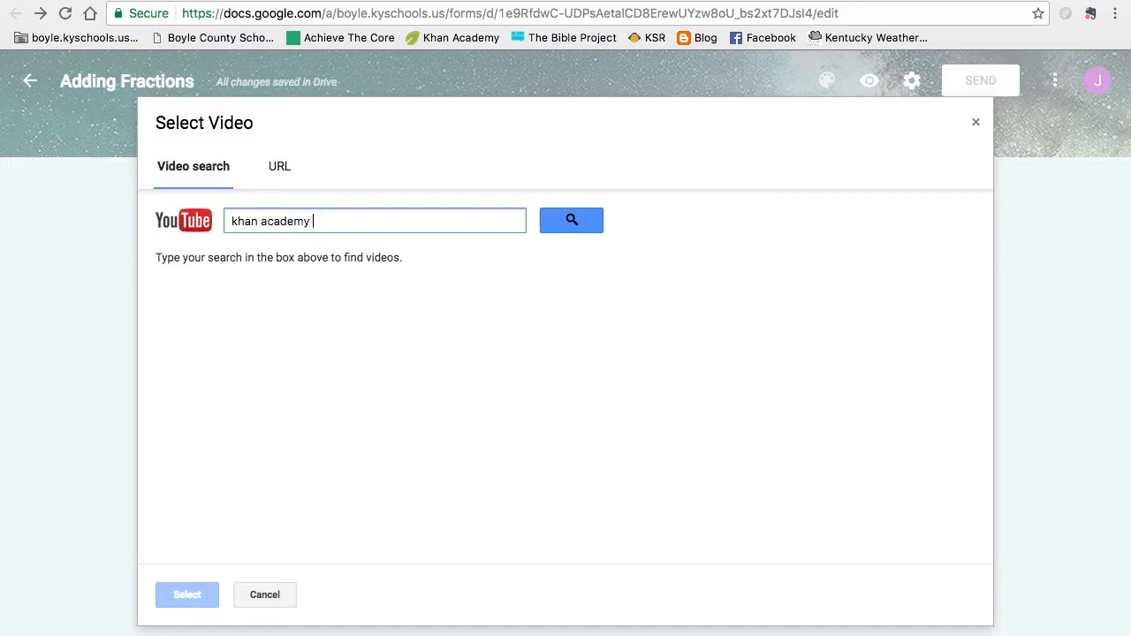
text(adding fractions with unlike denomin)
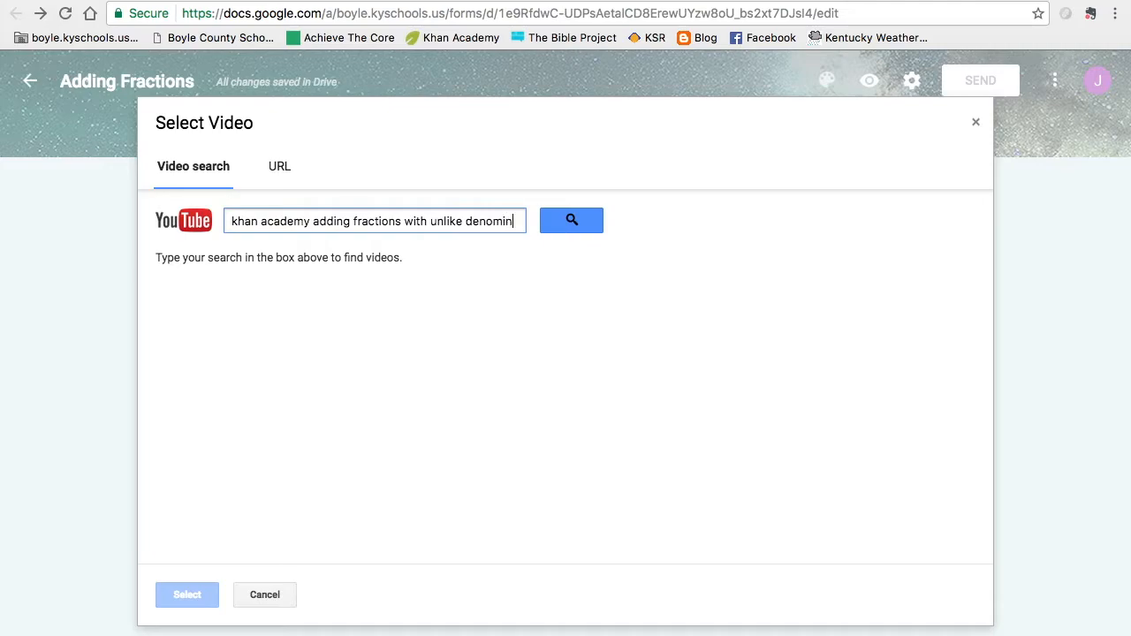
text(ators)
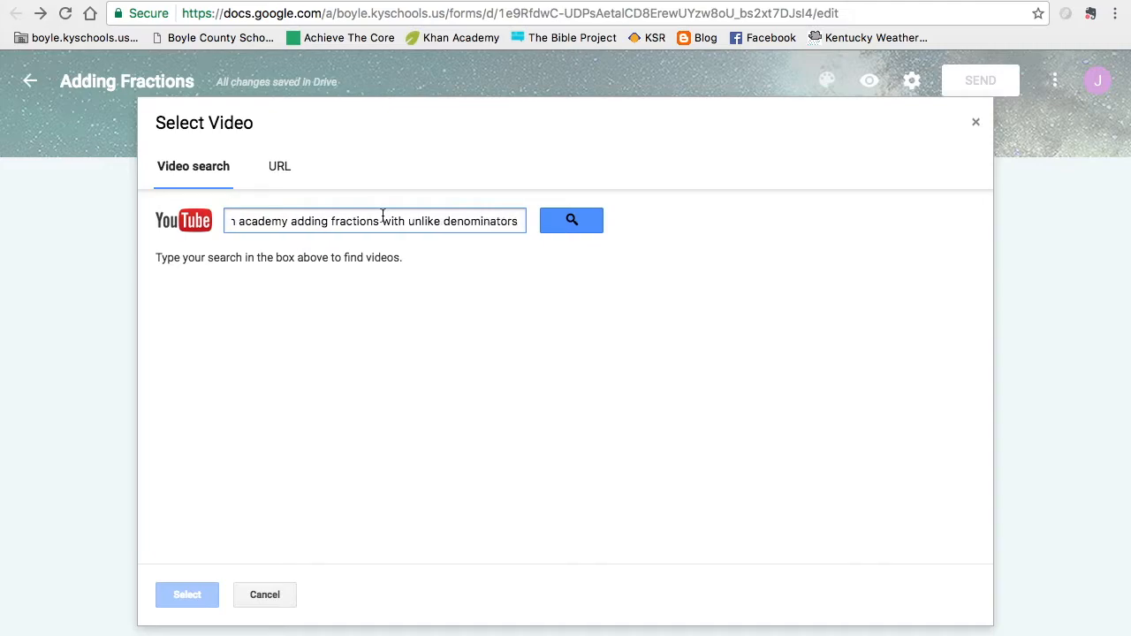
click(562, 224)
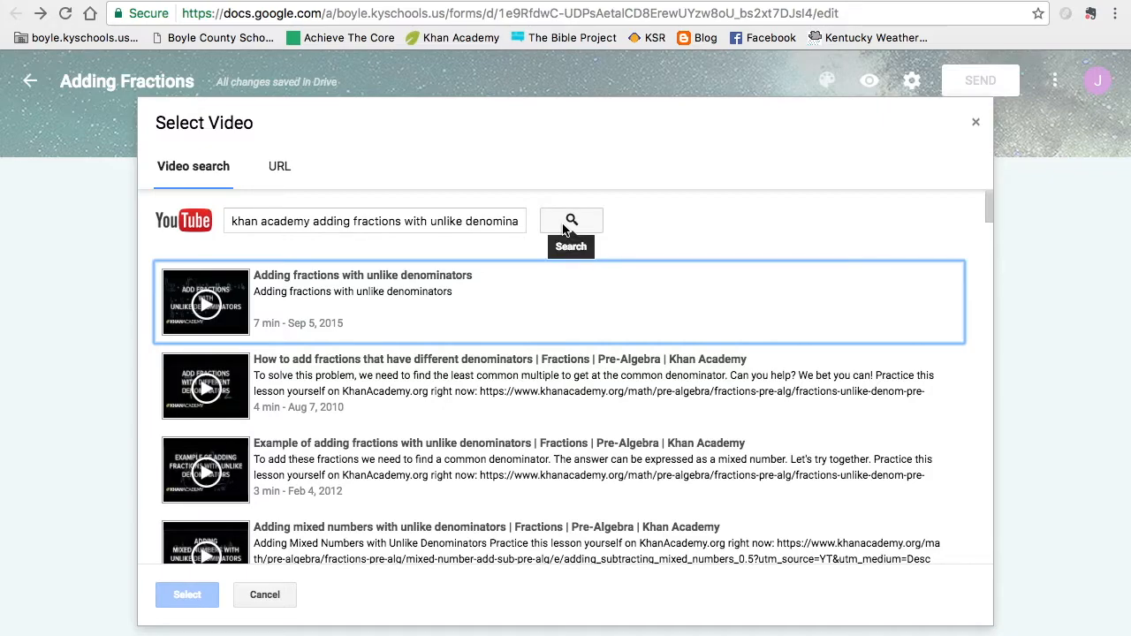
Insert the 7-minute Khan Academy video "Adding fractions with unlike denominators" and center-align it in the section.
scroll(460, 404, down, 2)
scroll(460, 405, up, 2)
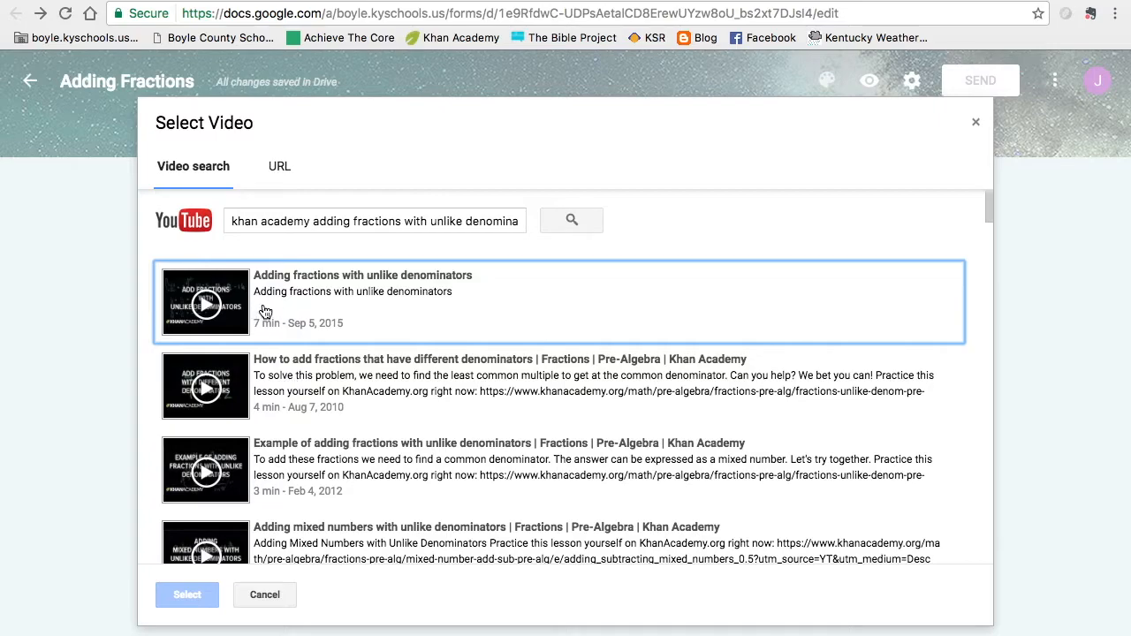
click(386, 316)
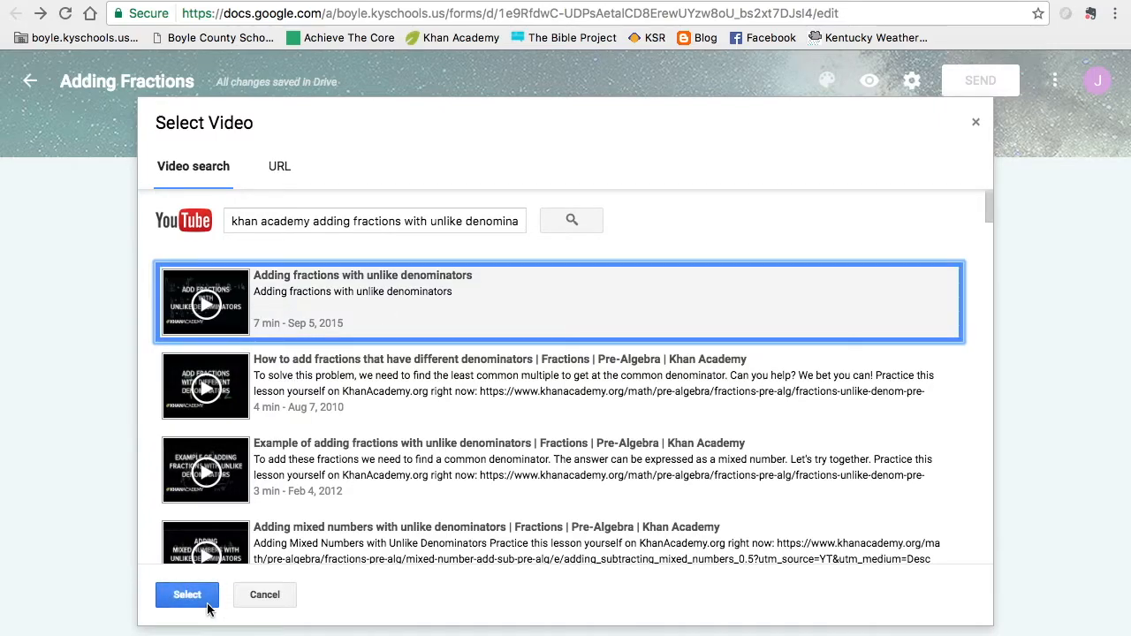
click(187, 595)
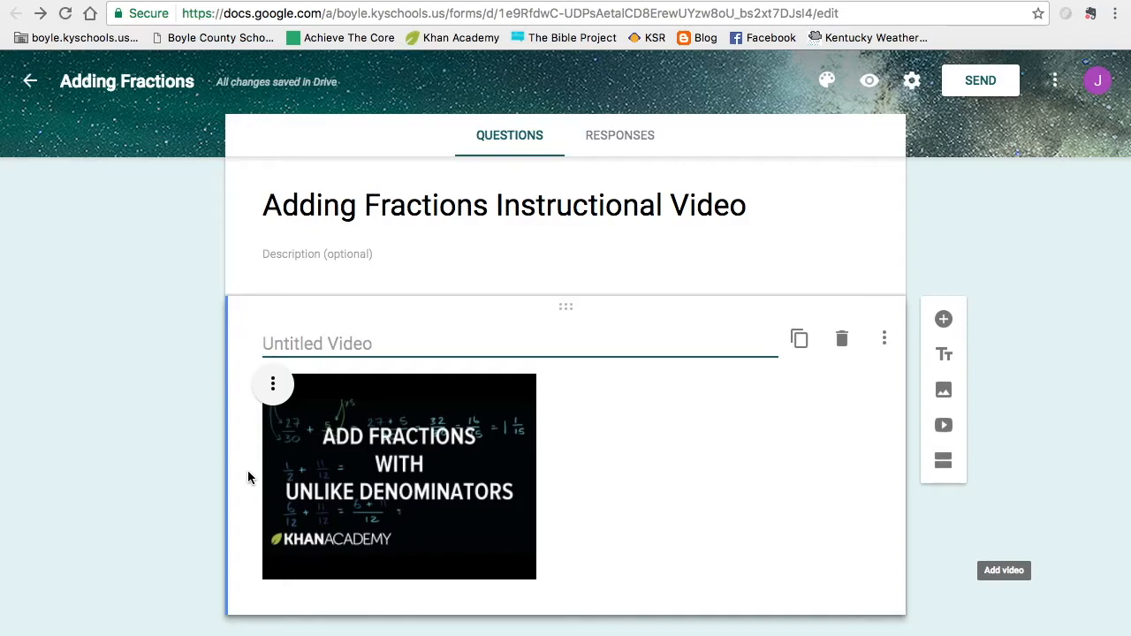
click(274, 389)
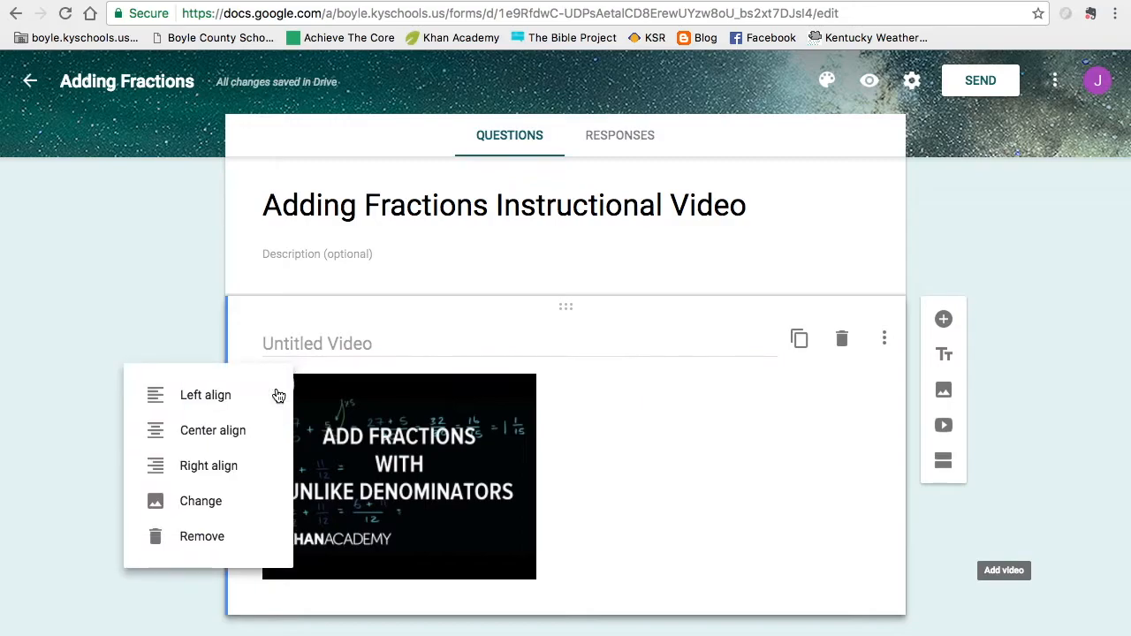
click(228, 433)
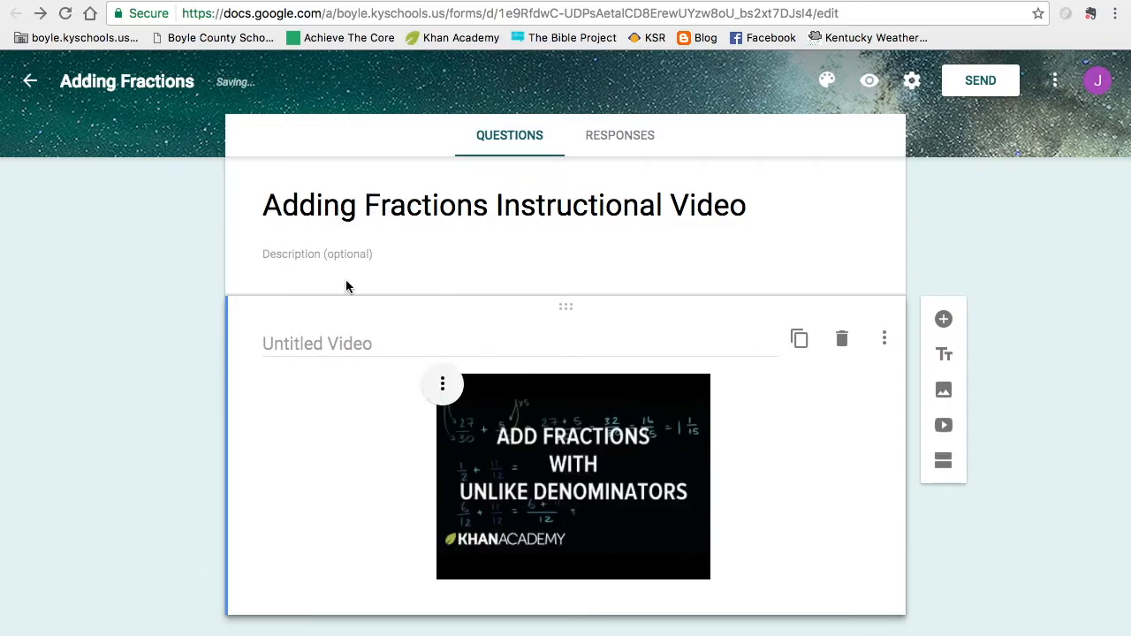
Preview the form, advance to the instructional video section, play the video, and return to the form editor.
scroll(348, 287, up, 3)
scroll(347, 287, up, 3)
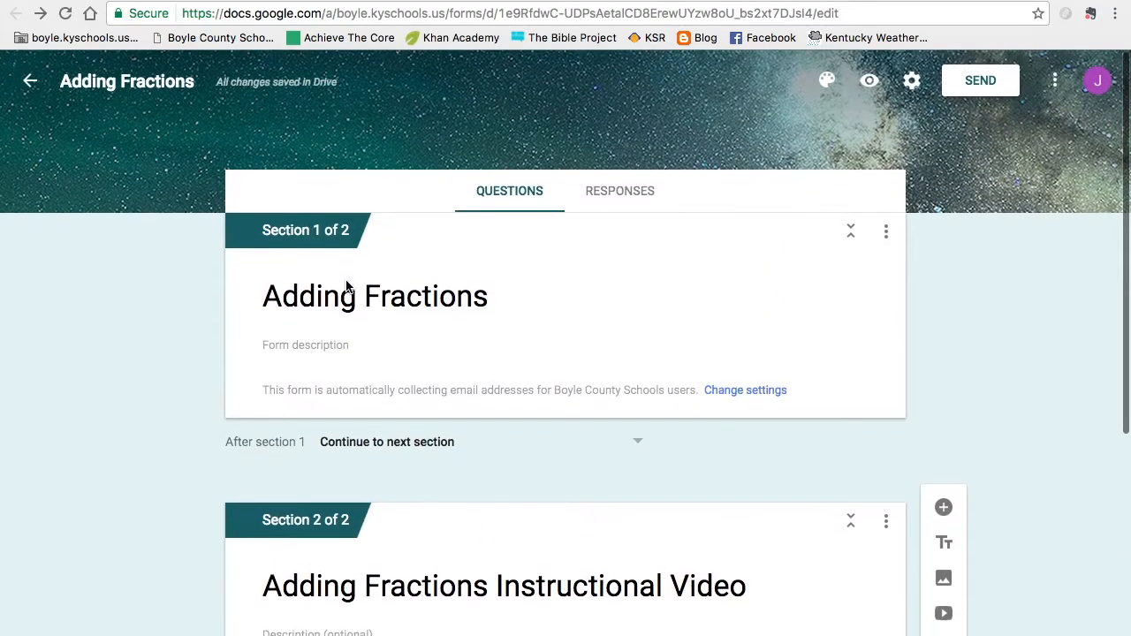
scroll(347, 287, down, 5)
scroll(347, 287, up, 5)
click(869, 82)
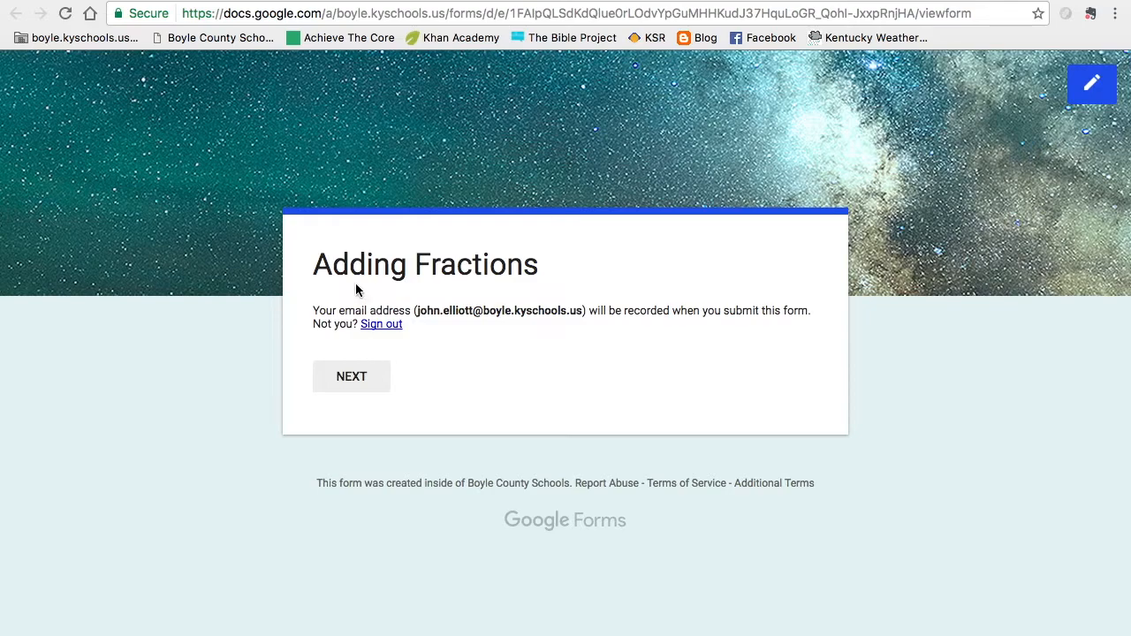
click(341, 380)
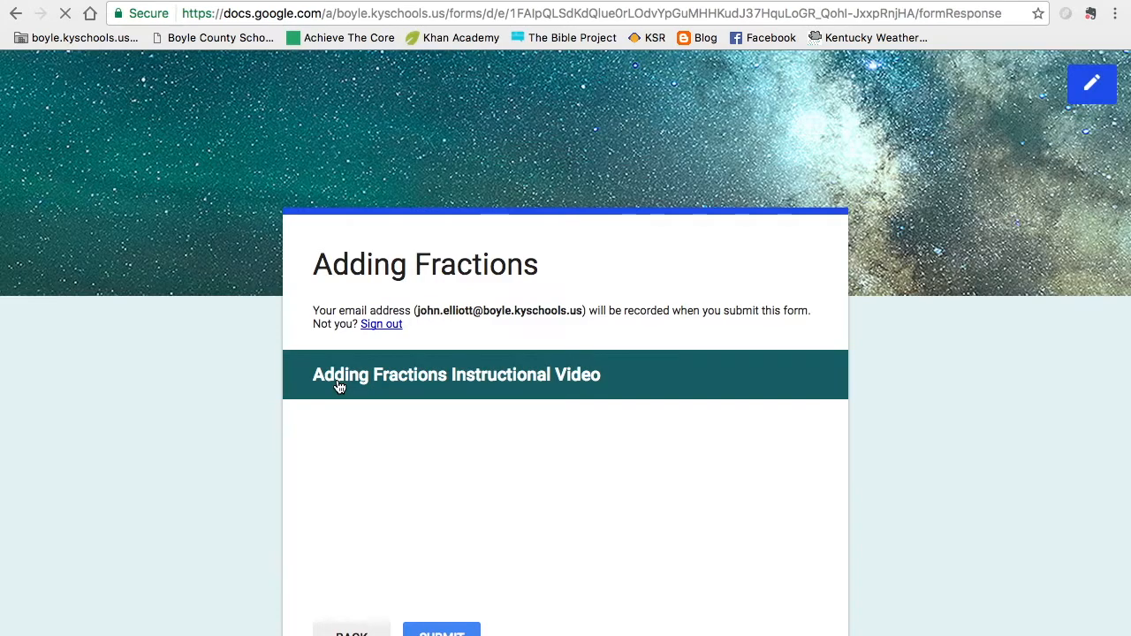
scroll(340, 387, down, 2)
scroll(340, 387, down, 2)
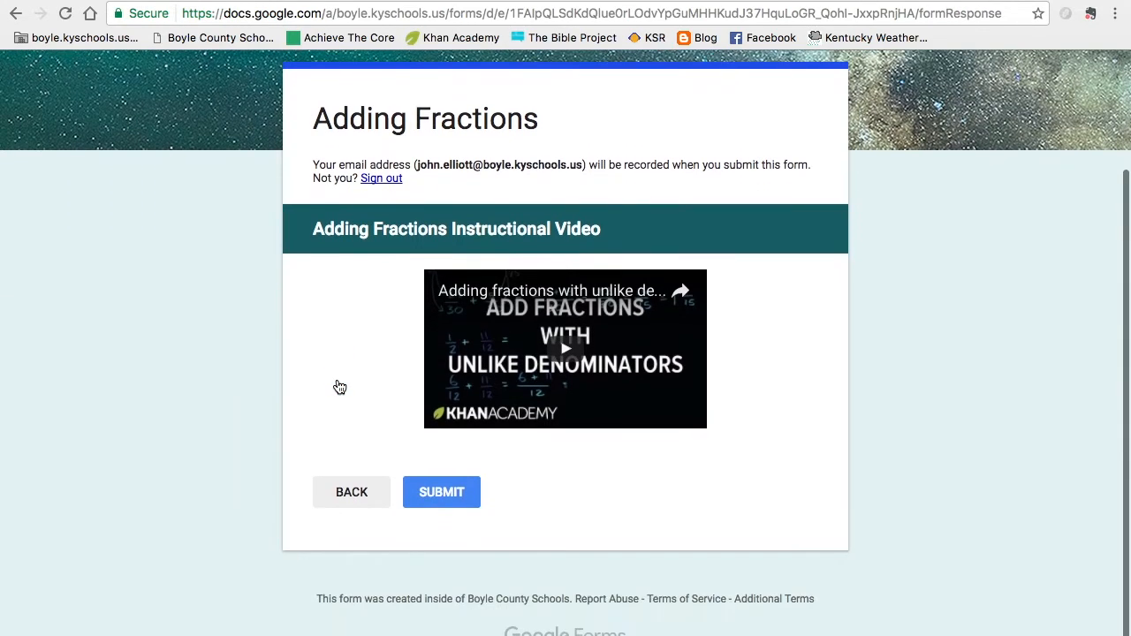
click(570, 354)
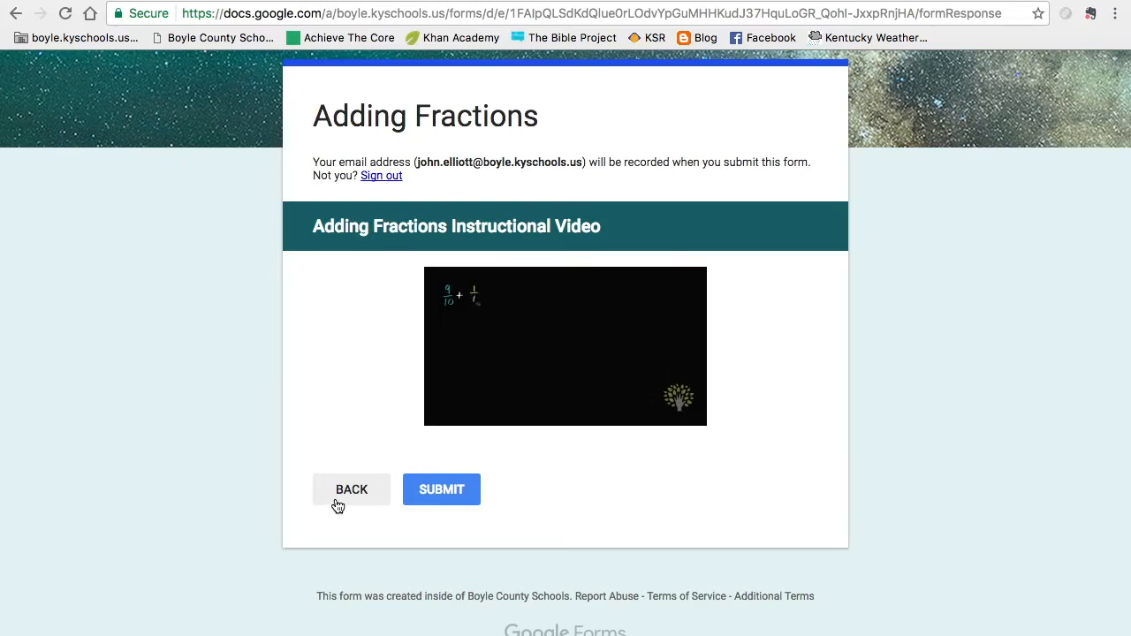
click(661, 5)
click(661, 5)
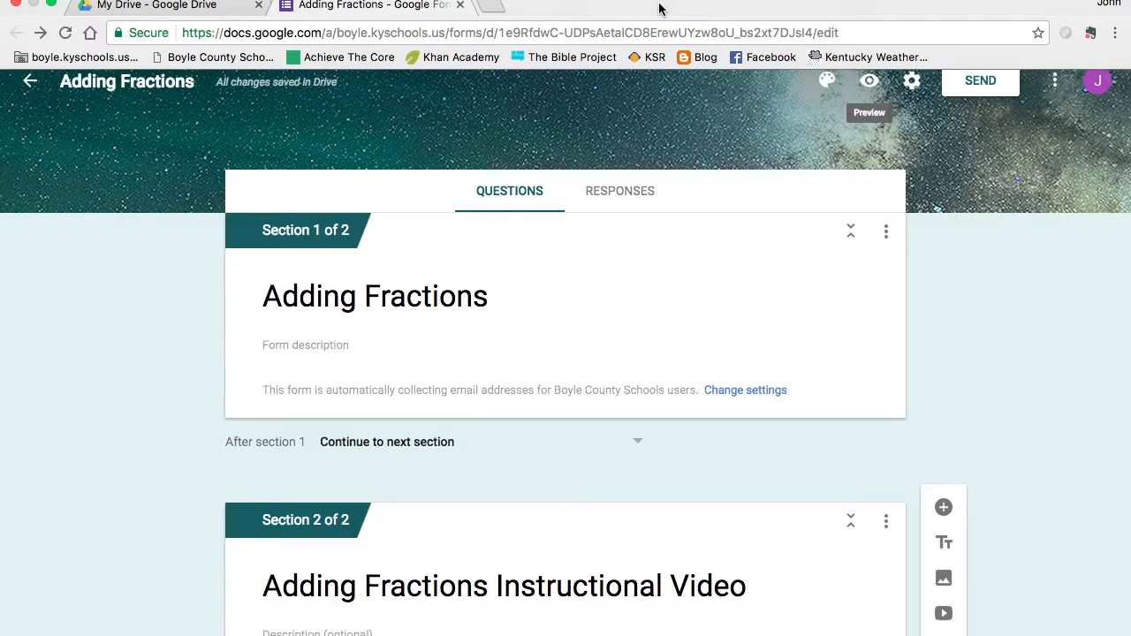
Enter the form description "Learning Target: I can add fractions with unlike denominators." and check it in the form preview.
click(314, 342)
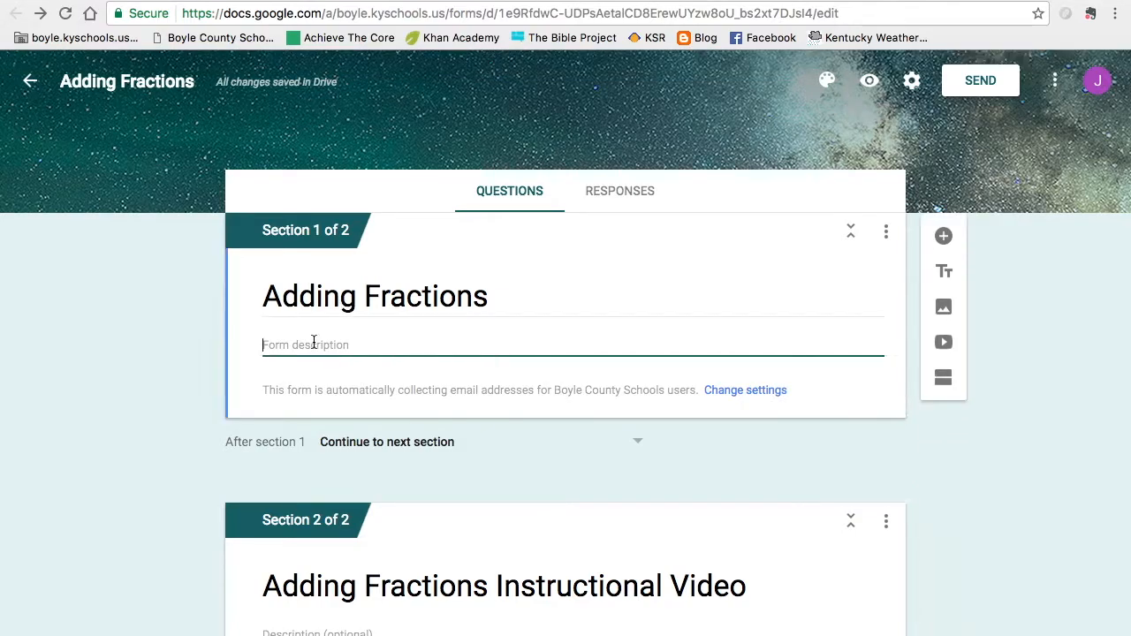
text(4)
text(ing Target)
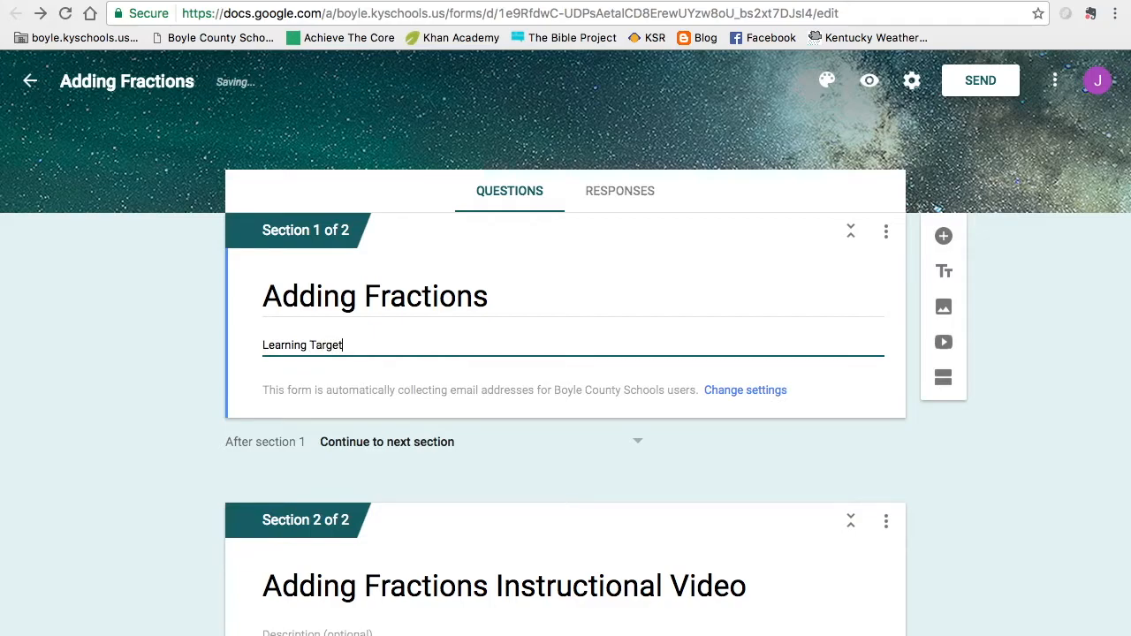
text(: I can add fractions with unli)
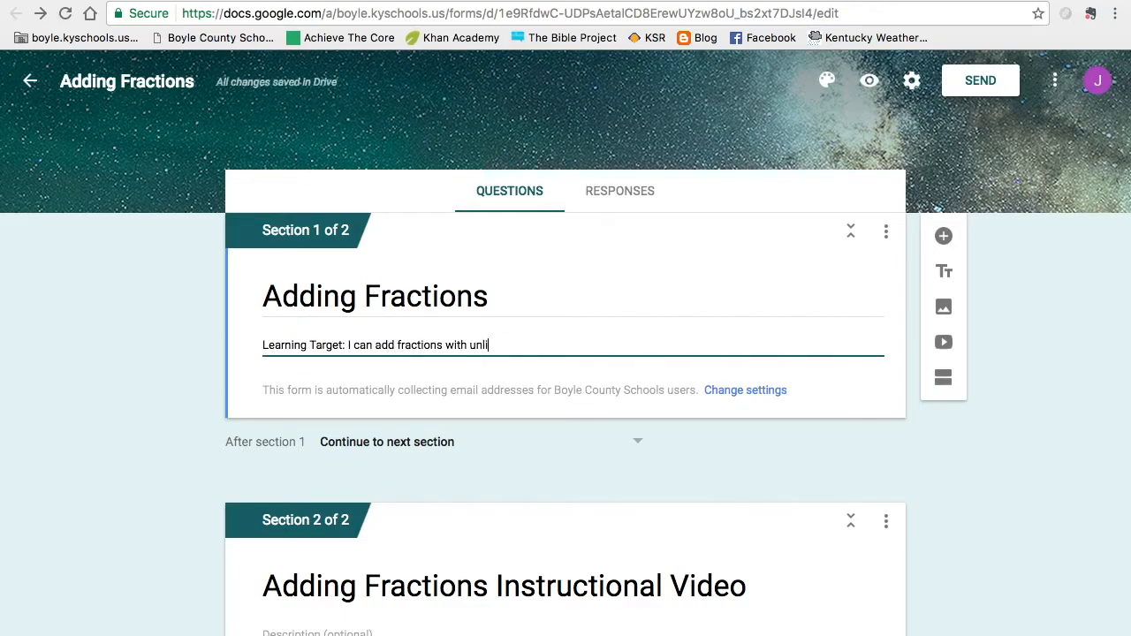
text(ke denominators)
click(130, 427)
click(869, 84)
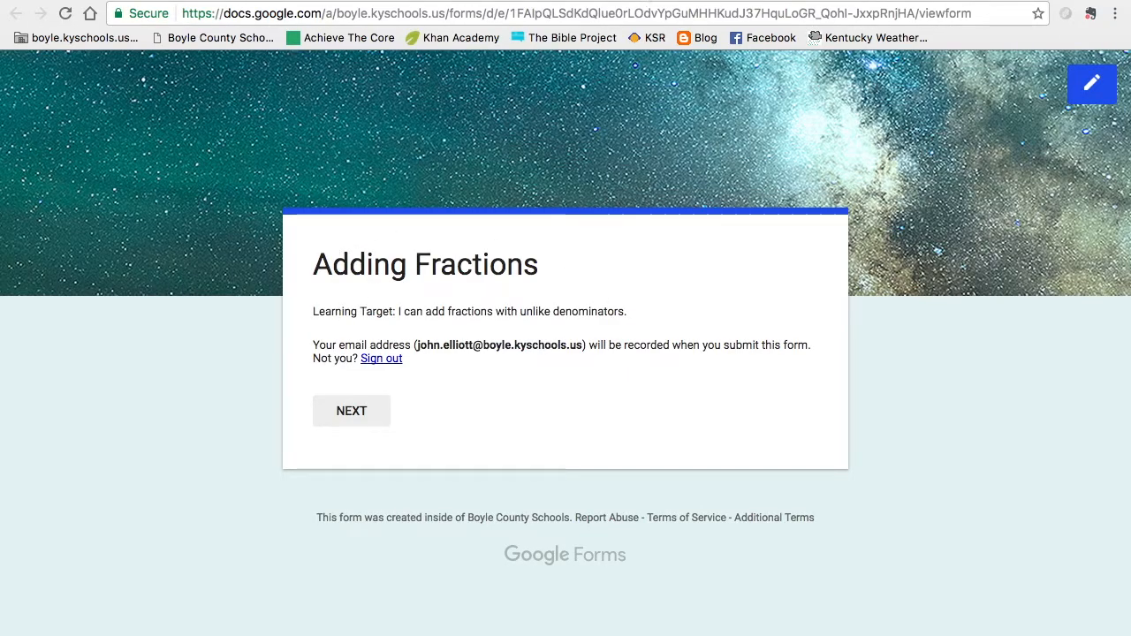
key(super+w)
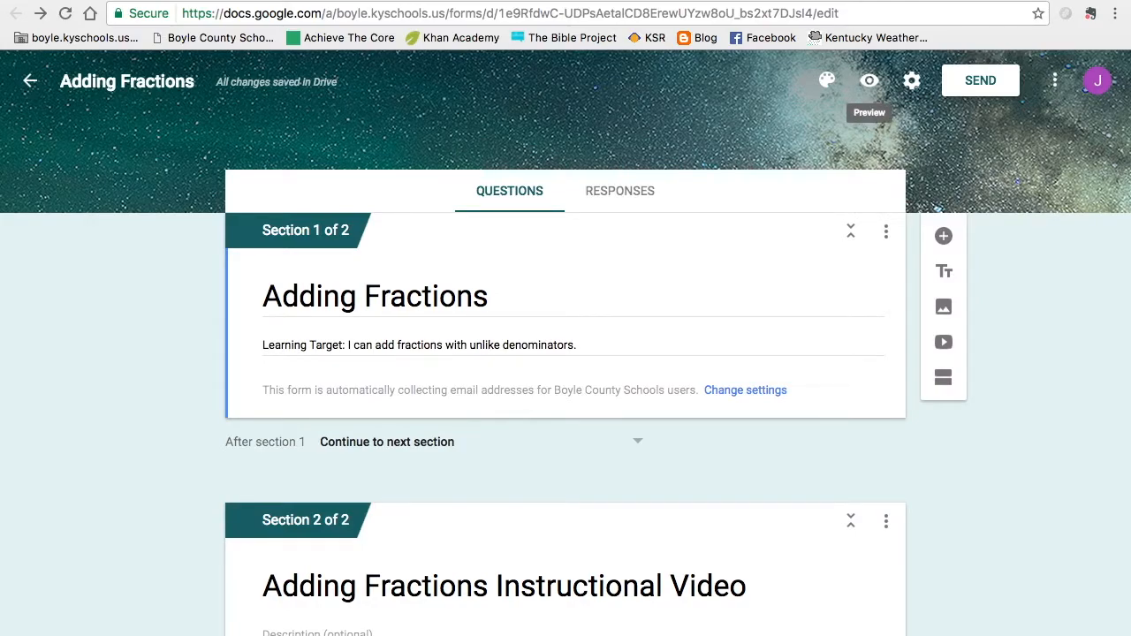
Add the text "Your goal today is..." below the learning target in the form description, separated by a blank line.
triple_click(613, 343)
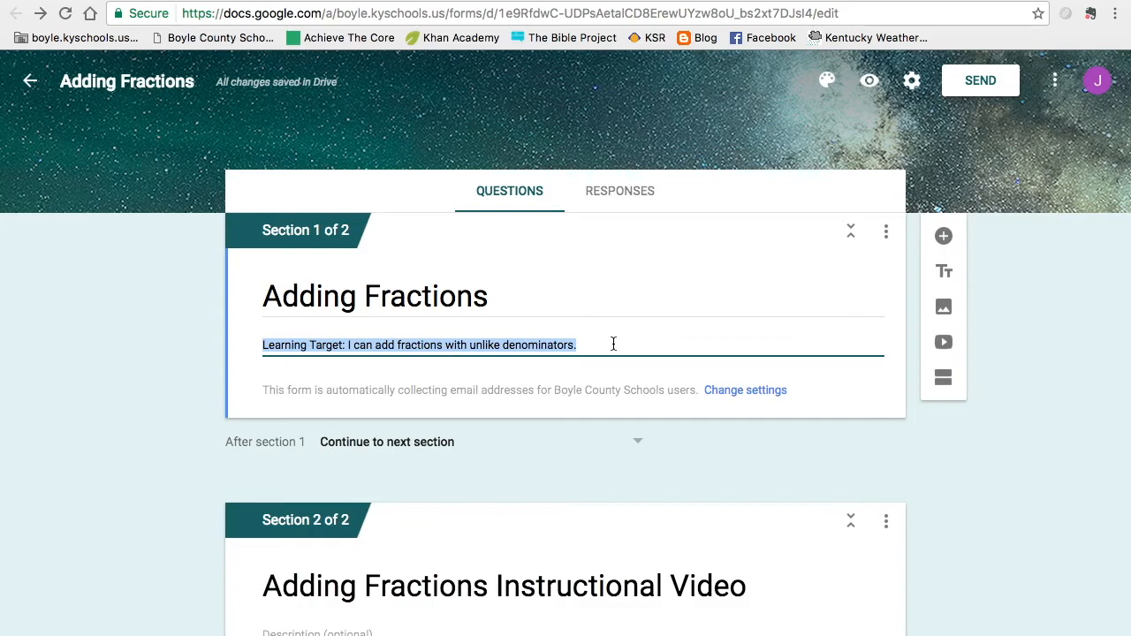
key(Right)
key(Return)
text(Y)
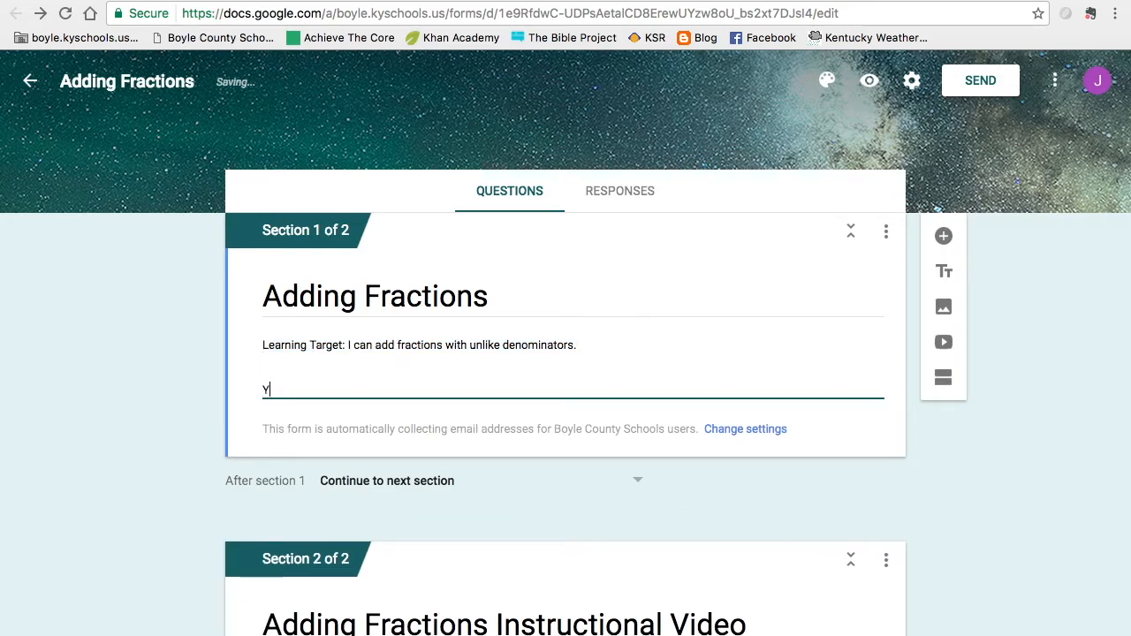
text(our goal today is...)
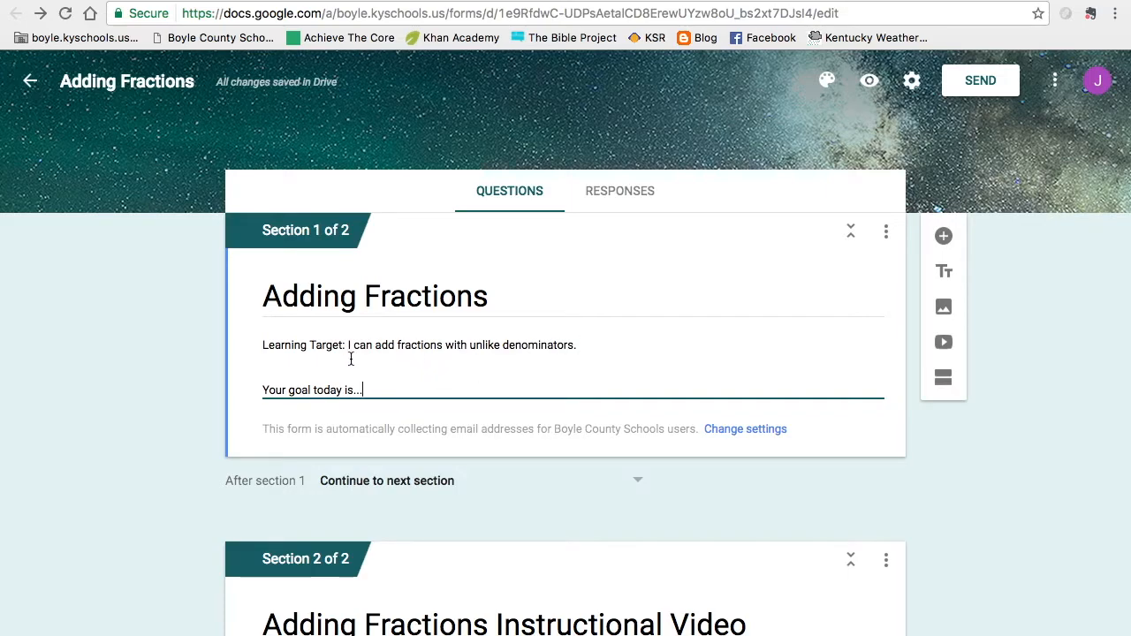
Add a third section to the form and move the video back into section 2, under "Adding Fractions Instructional Video".
scroll(214, 480, down, 5)
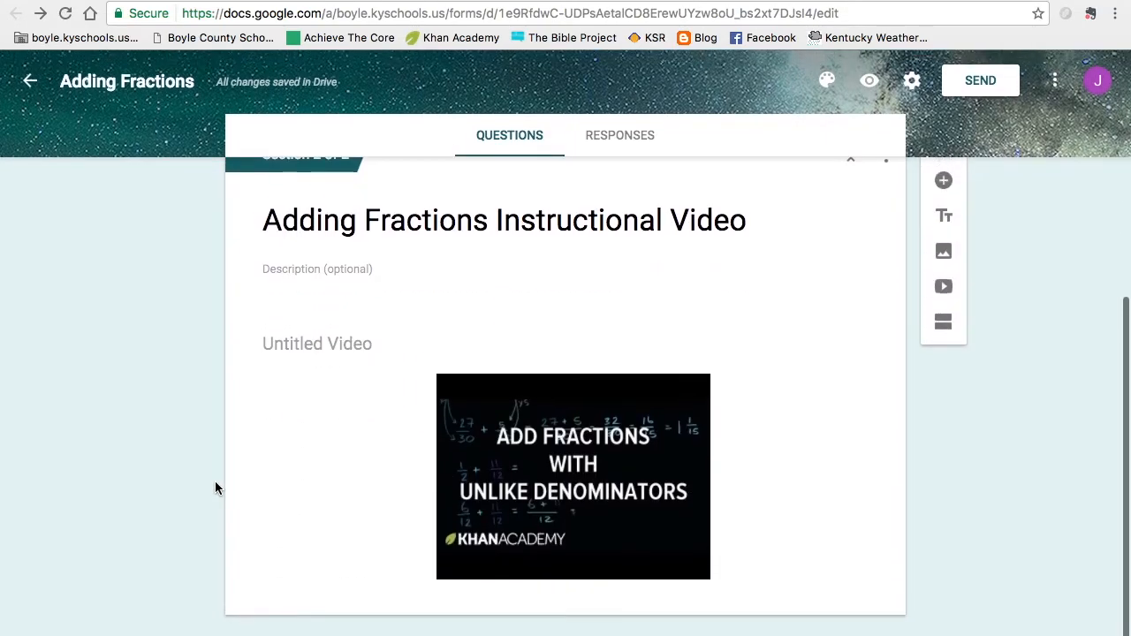
click(762, 272)
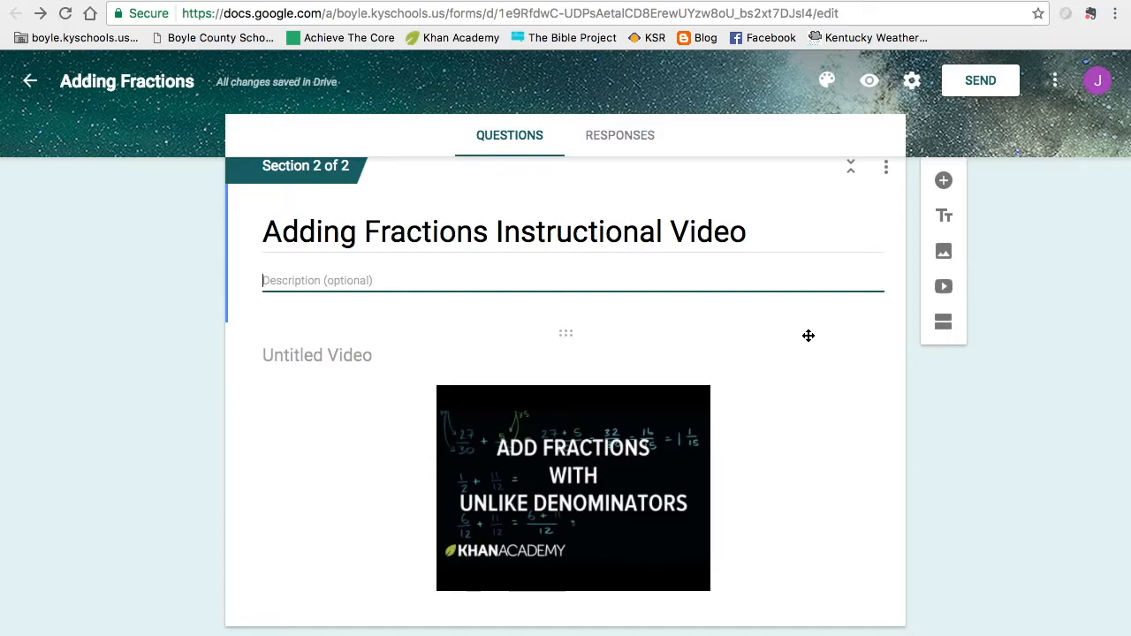
click(944, 325)
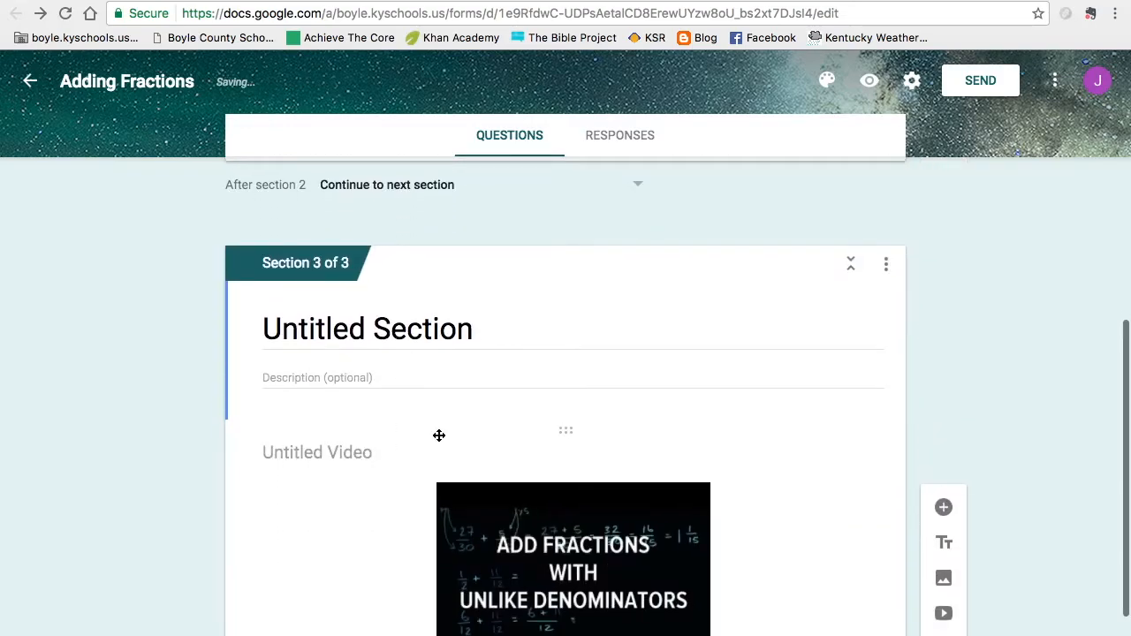
mouse_move(554, 429)
mouse_down()
mouse_move(567, 188)
mouse_move(550, 426)
mouse_up()
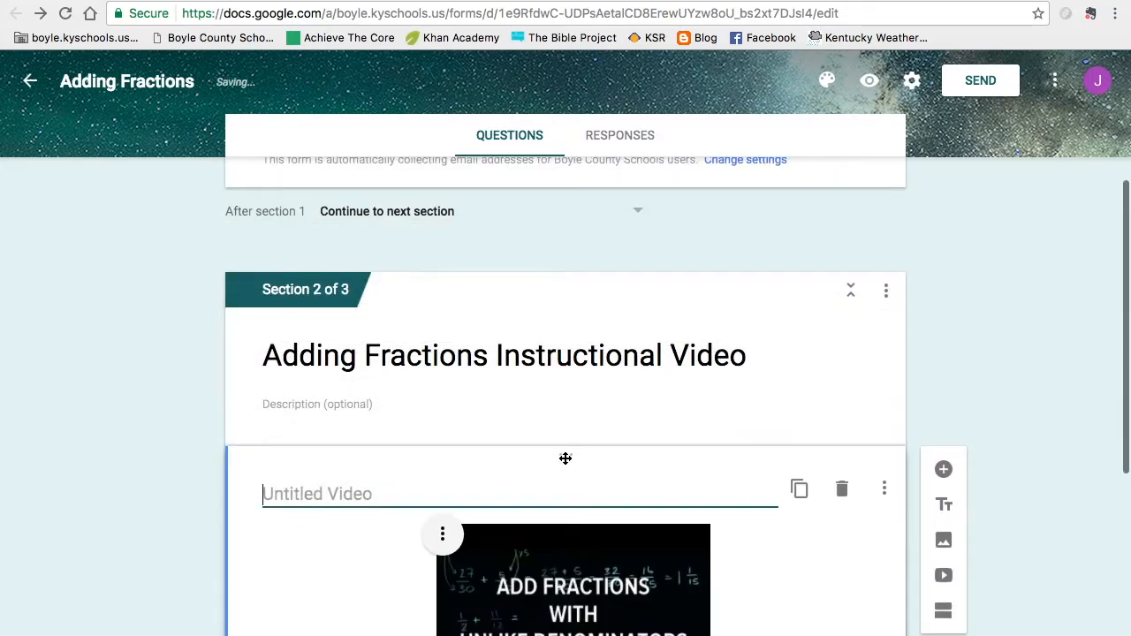
Title the third section "Learning Target Practice".
scroll(590, 482, down, 5)
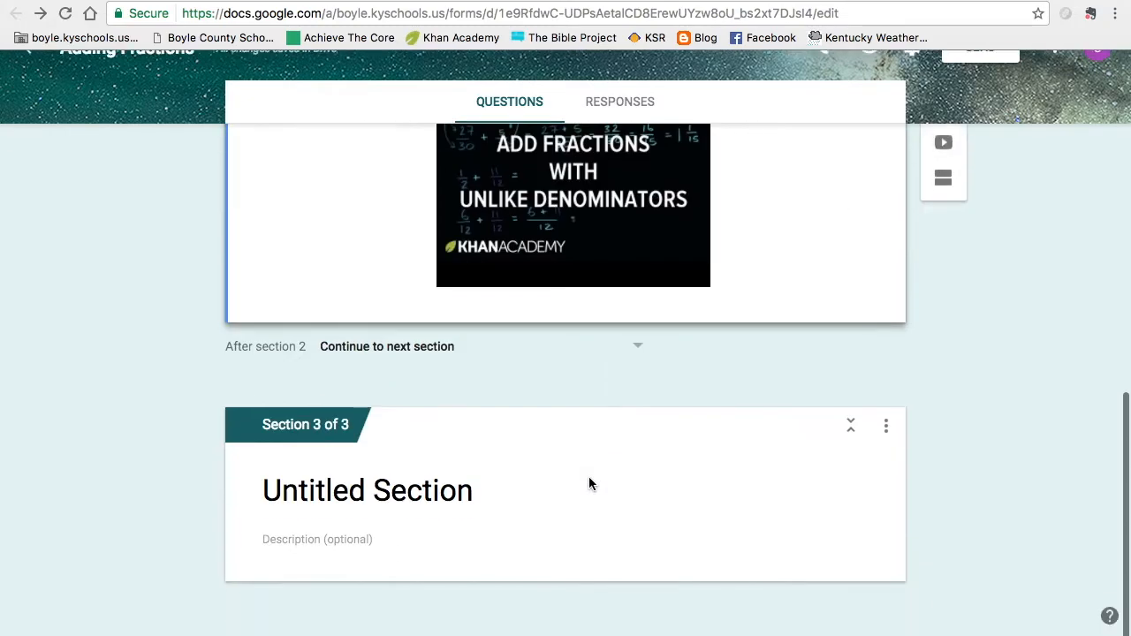
click(464, 527)
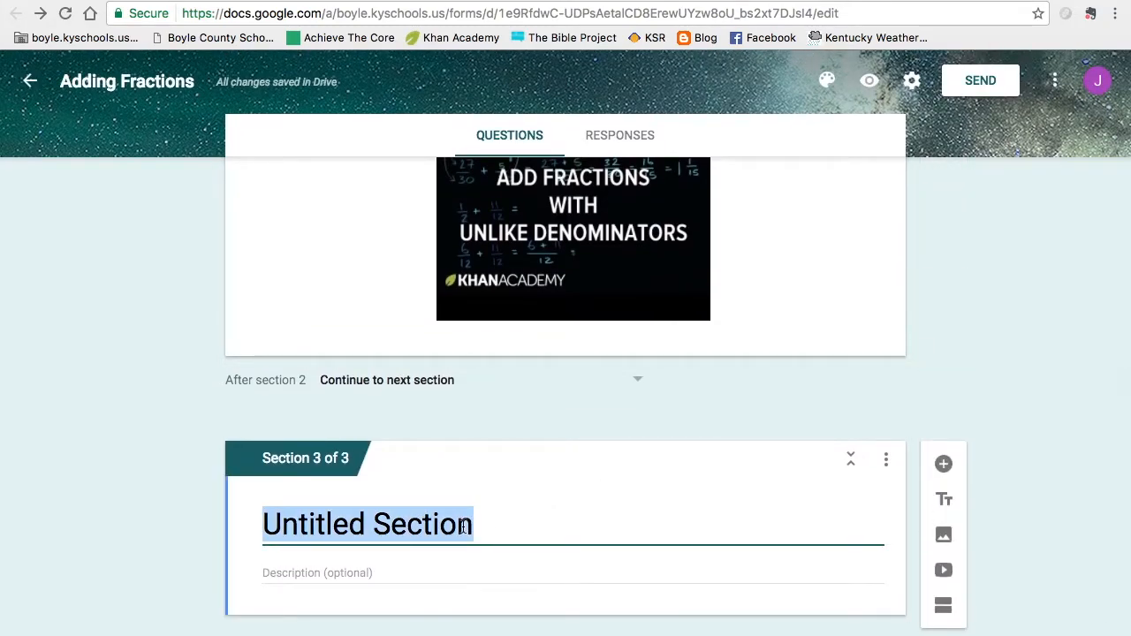
text(Learni)
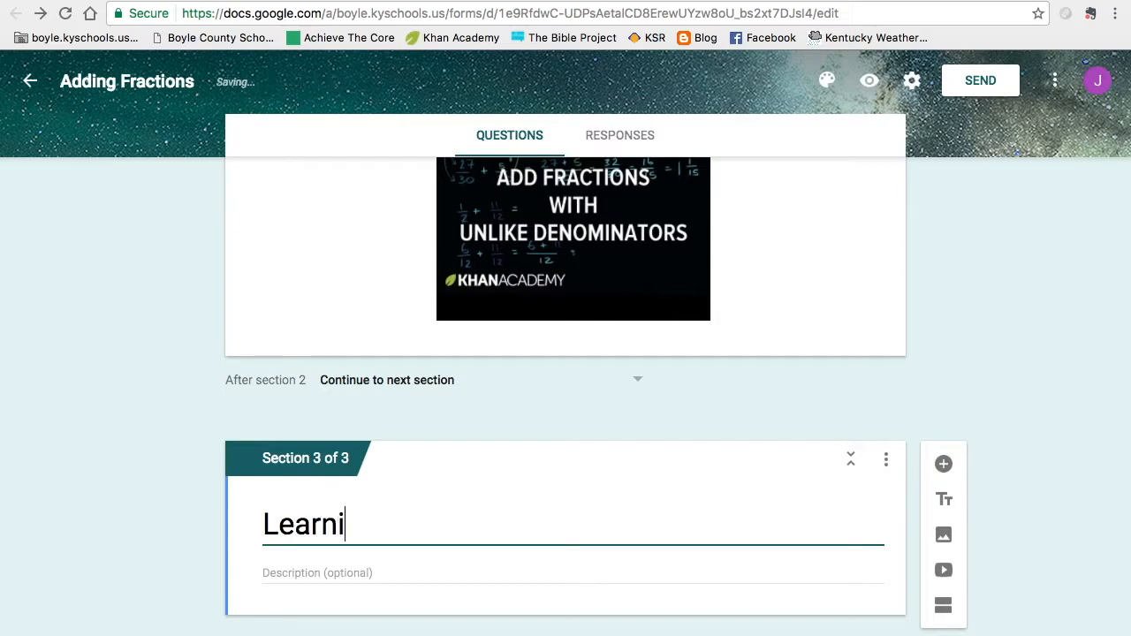
text(ng Target )
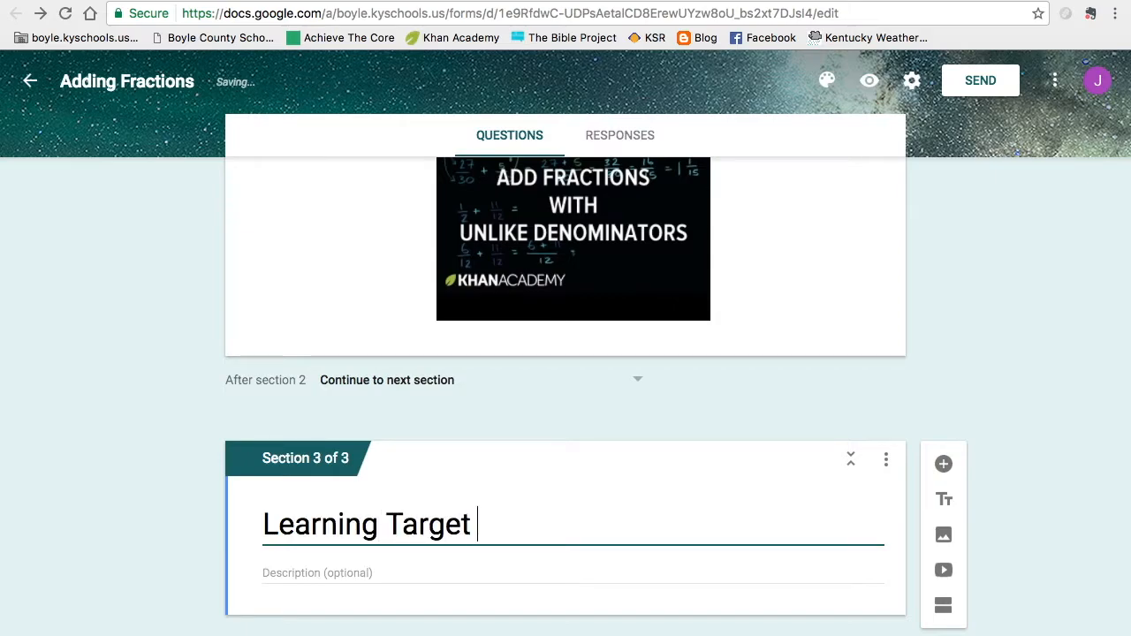
text(Practice)
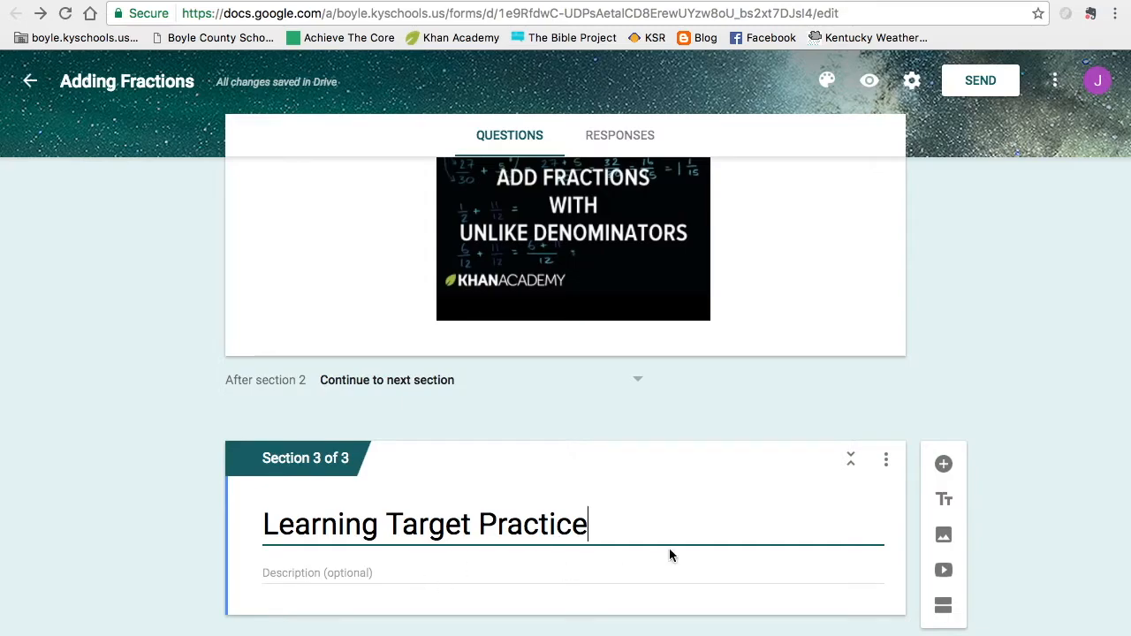
Add a required multiple-choice question with four answer options to the "Learning Target Practice" section.
click(945, 465)
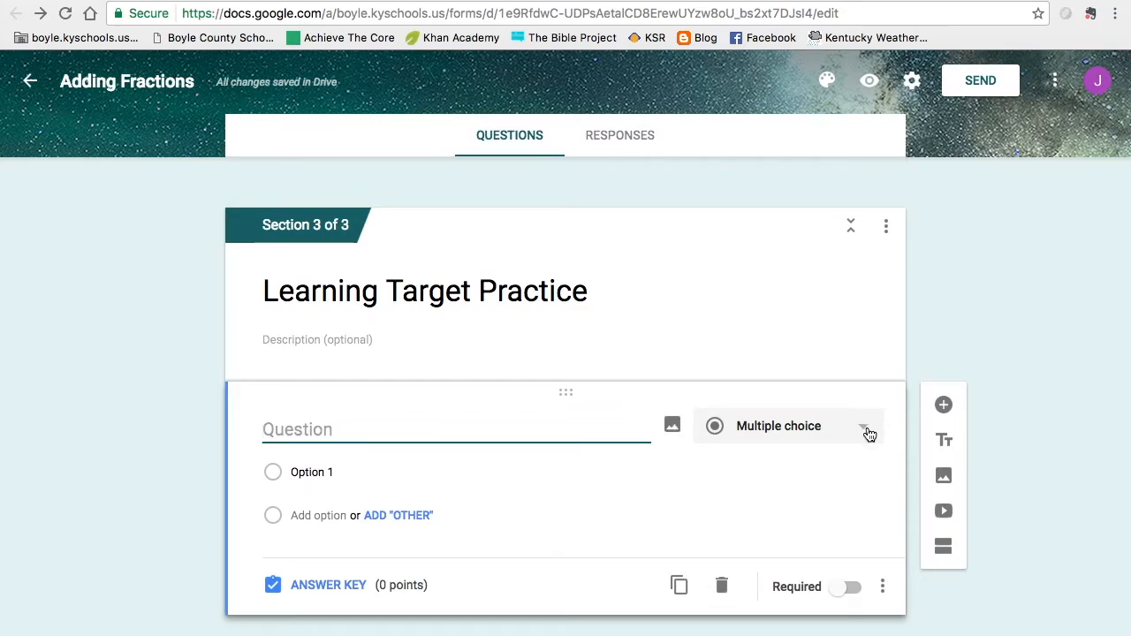
click(866, 432)
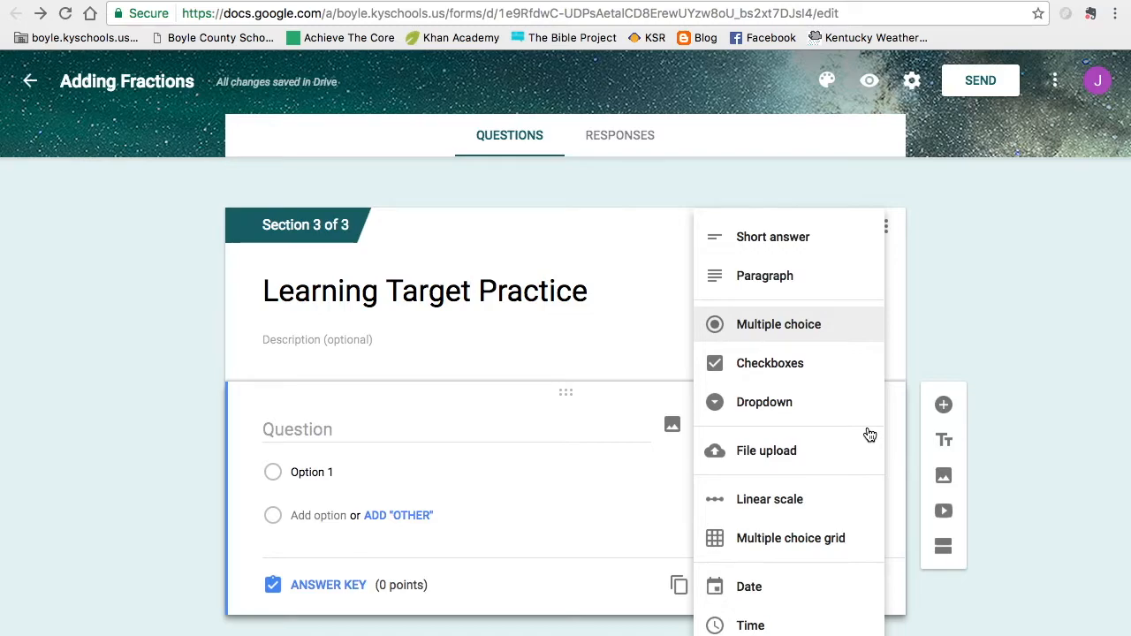
click(802, 326)
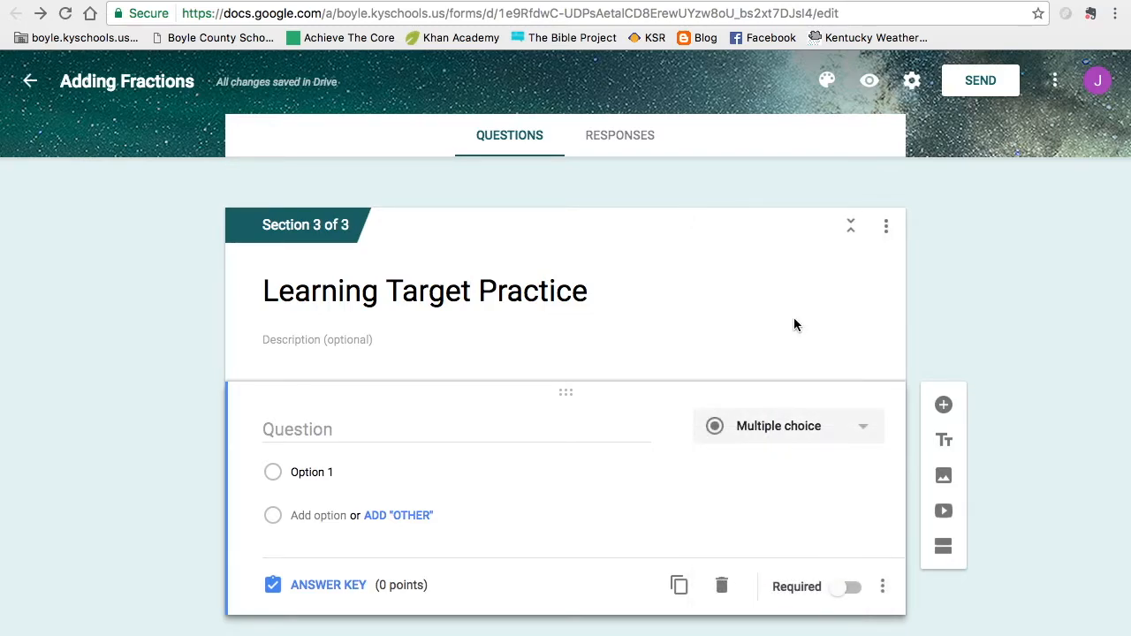
click(318, 514)
click(316, 557)
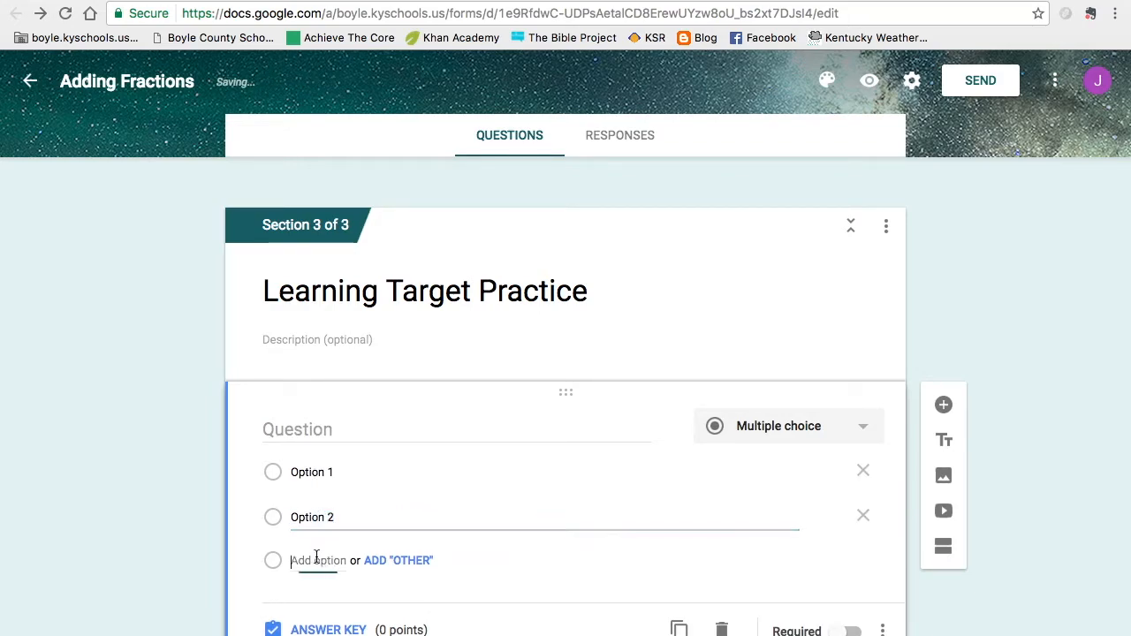
click(314, 604)
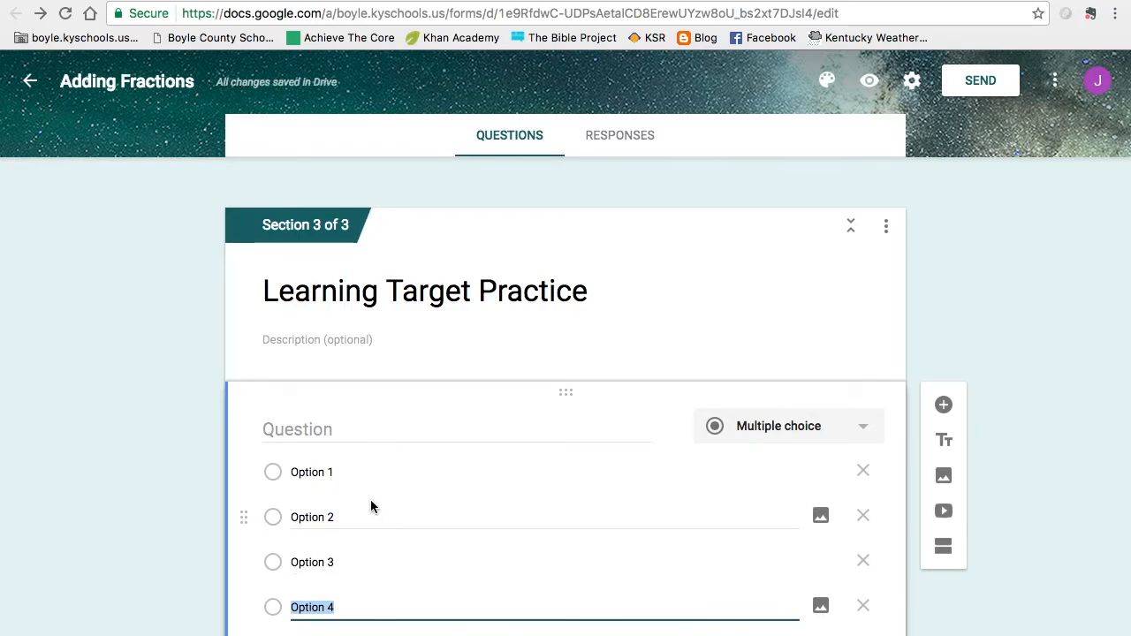
scroll(383, 457, down, 3)
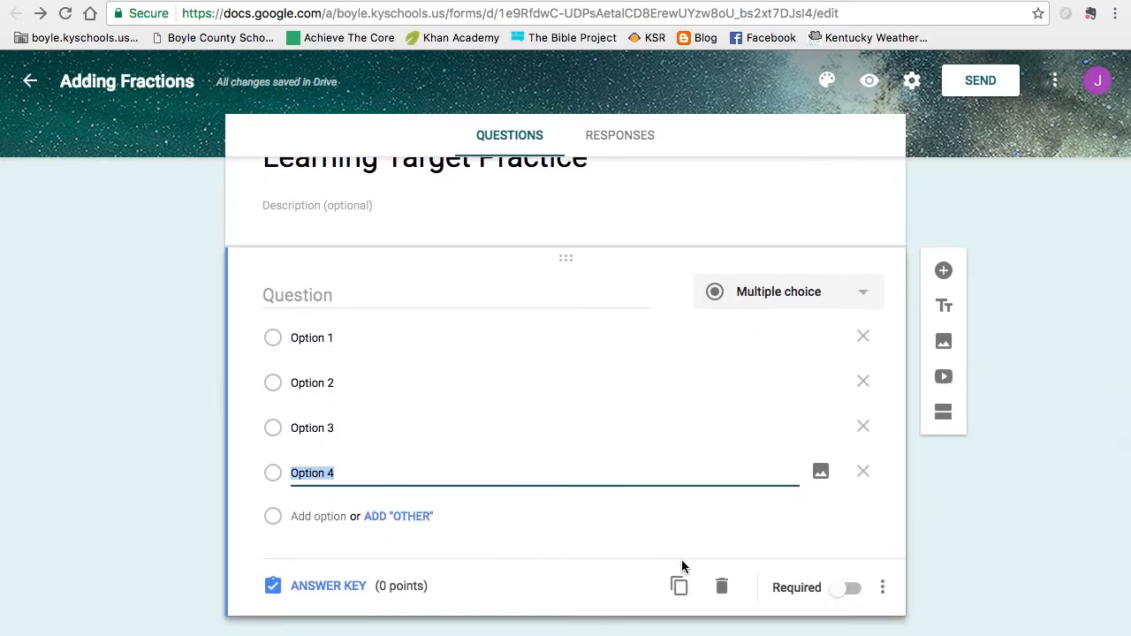
click(856, 592)
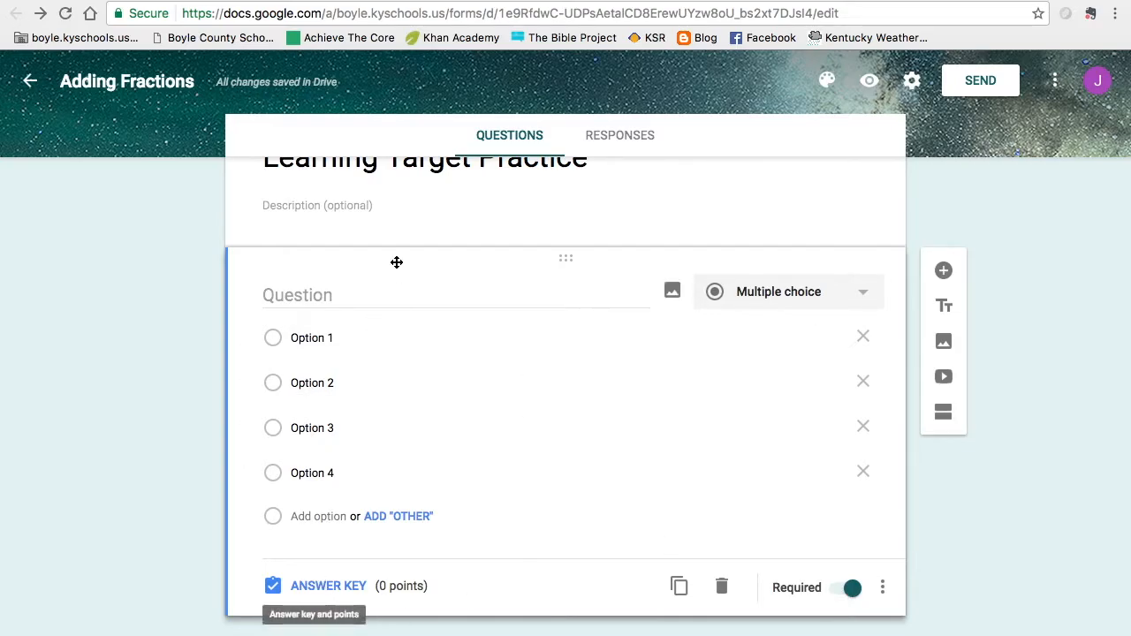
Write the question about a named boy who ran 1/2 of a mile yesterday and 1/3 of a mile today, ending "How many miles did he run in all?".
click(344, 295)
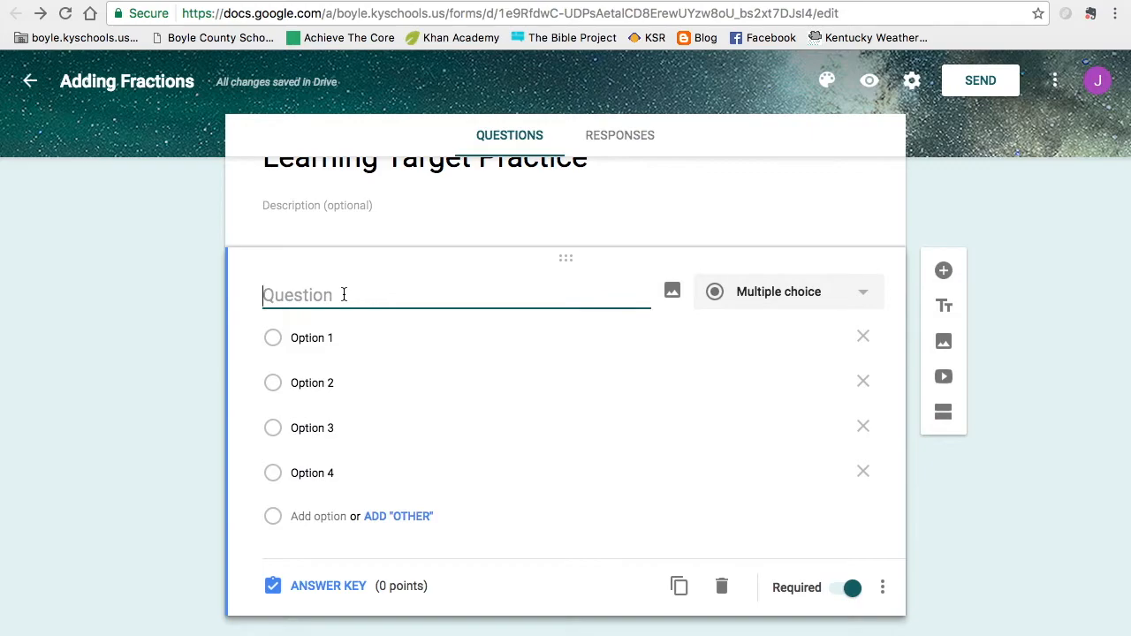
text(Hagan ran )
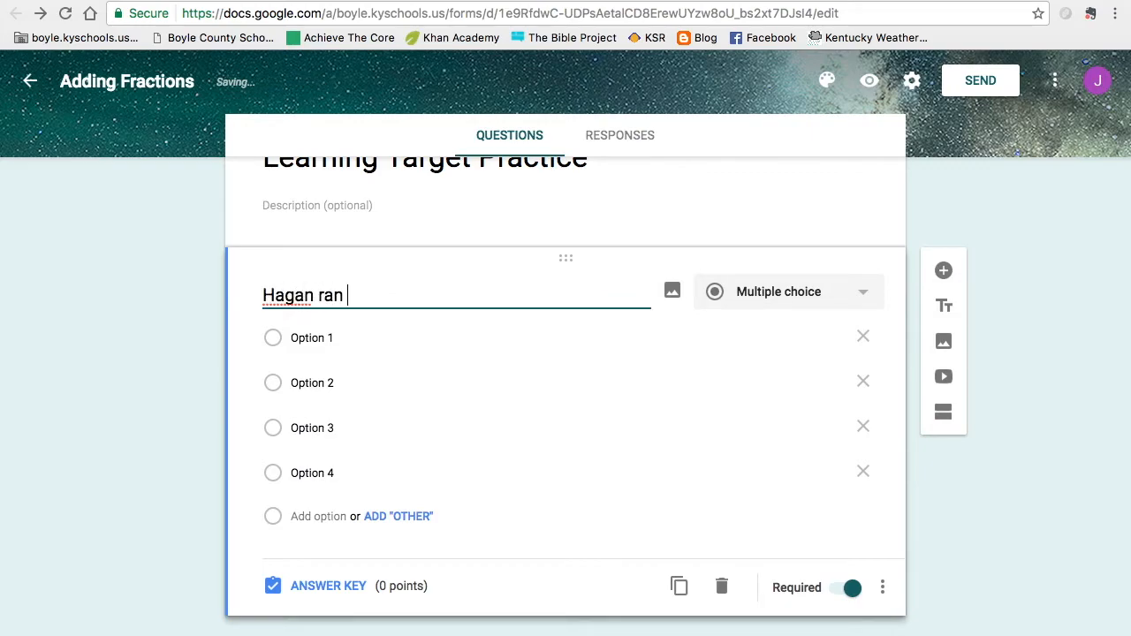
text(1/2 of a m)
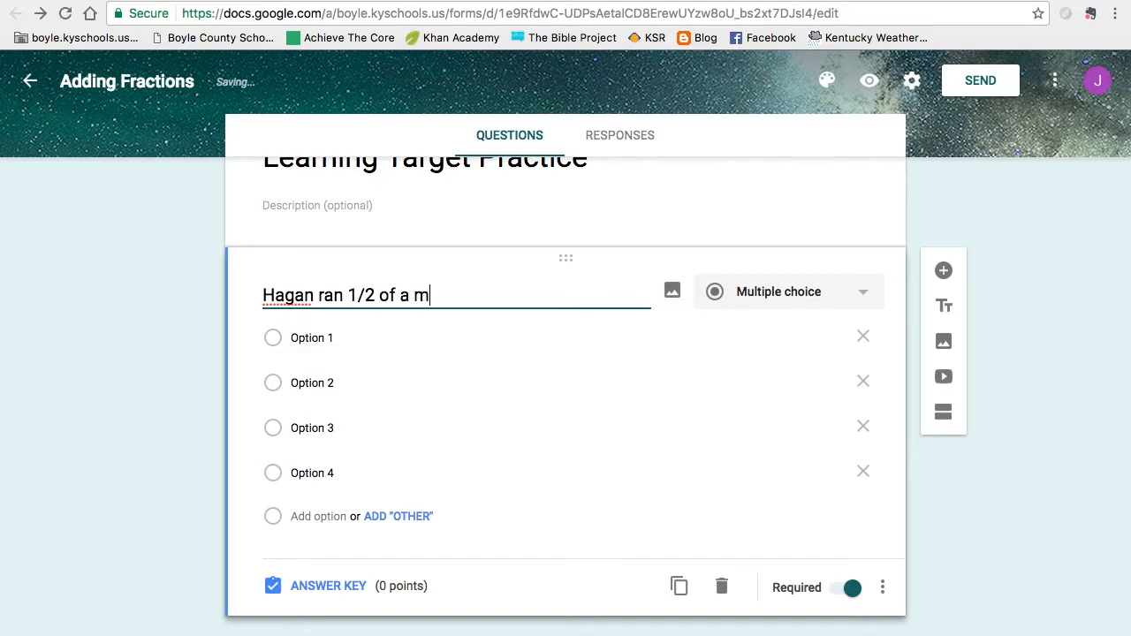
text(ile yesterday and)
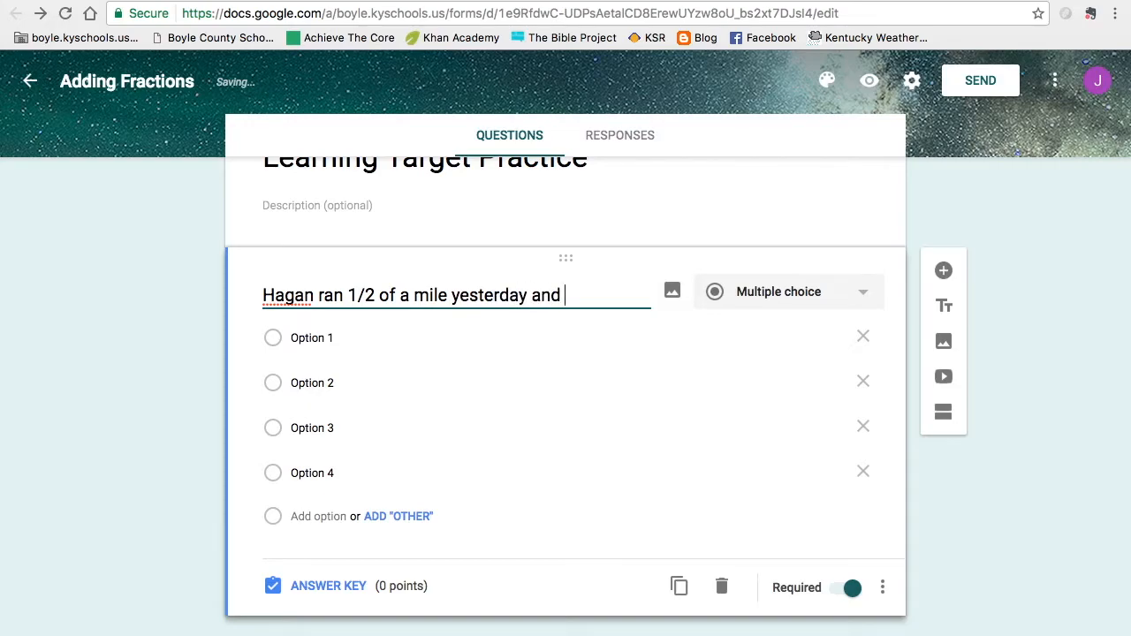
text( 1/3 of a mile today)
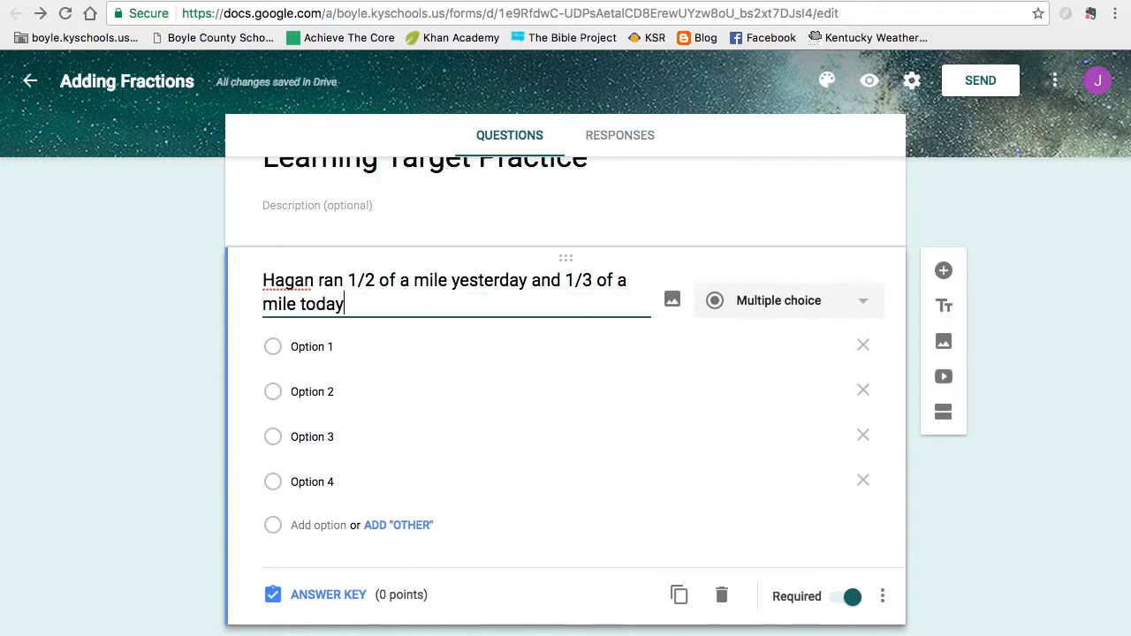
text(. How many m)
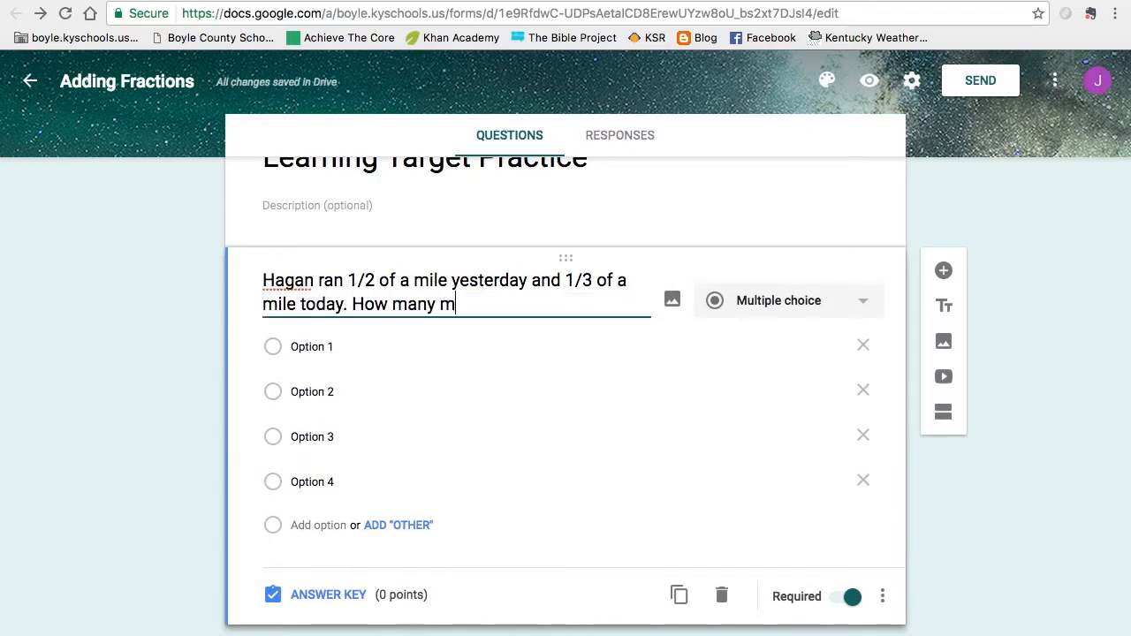
text(iles did )
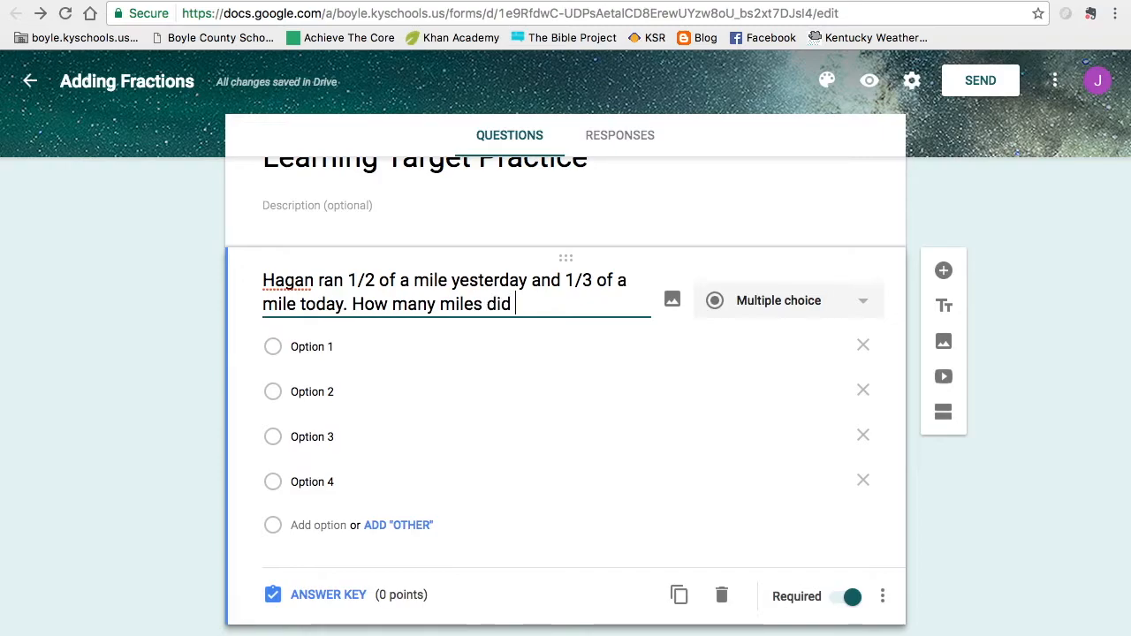
text(he run una)
key(BackSpace)
key(BackSpace)
key(BackSpace)
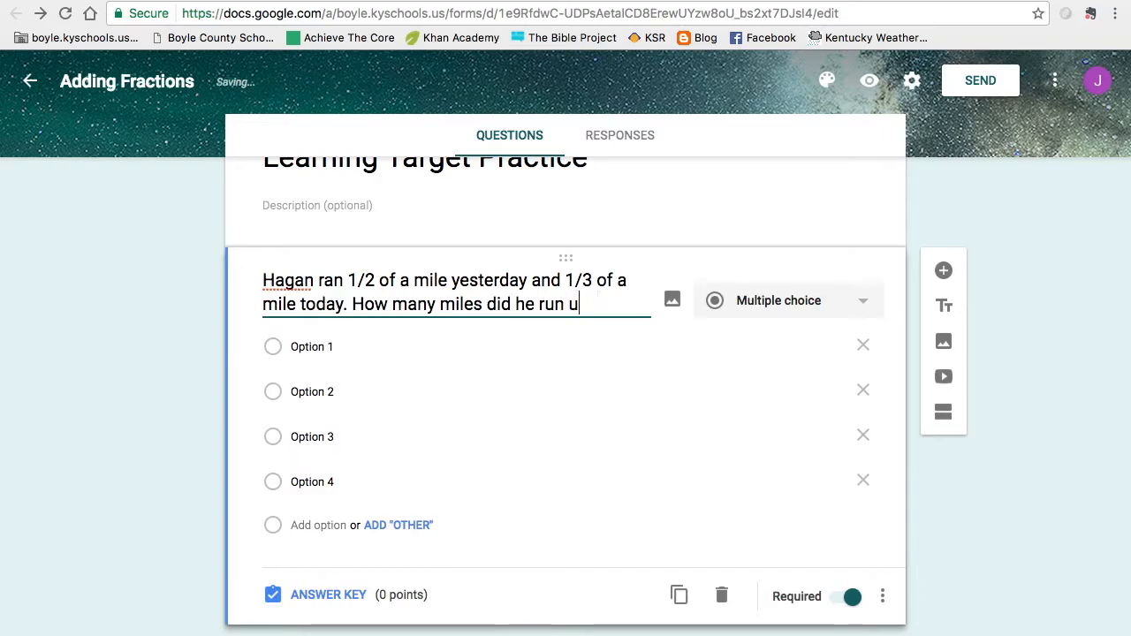
text(in all?)
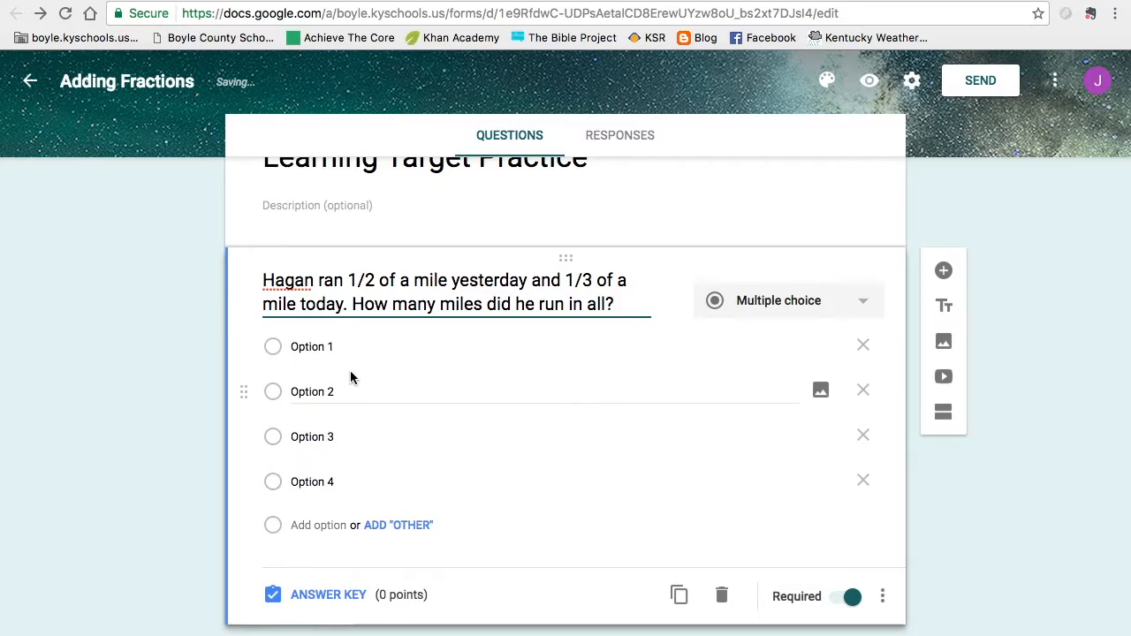
Set the third answer option to "5/6 of a mile".
click(356, 436)
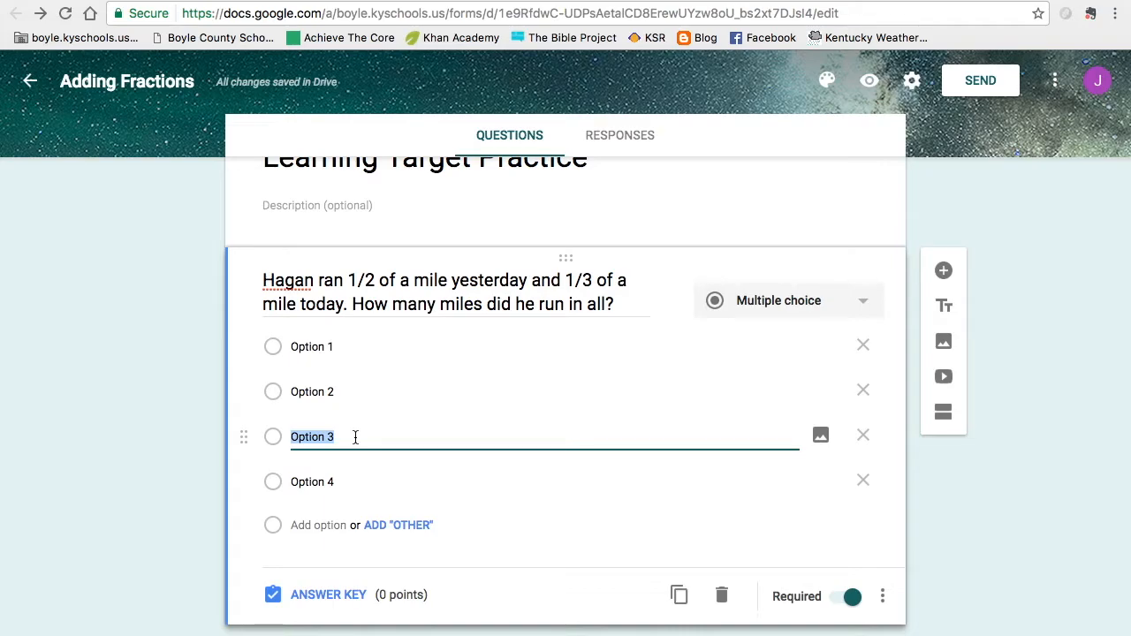
text(5/6)
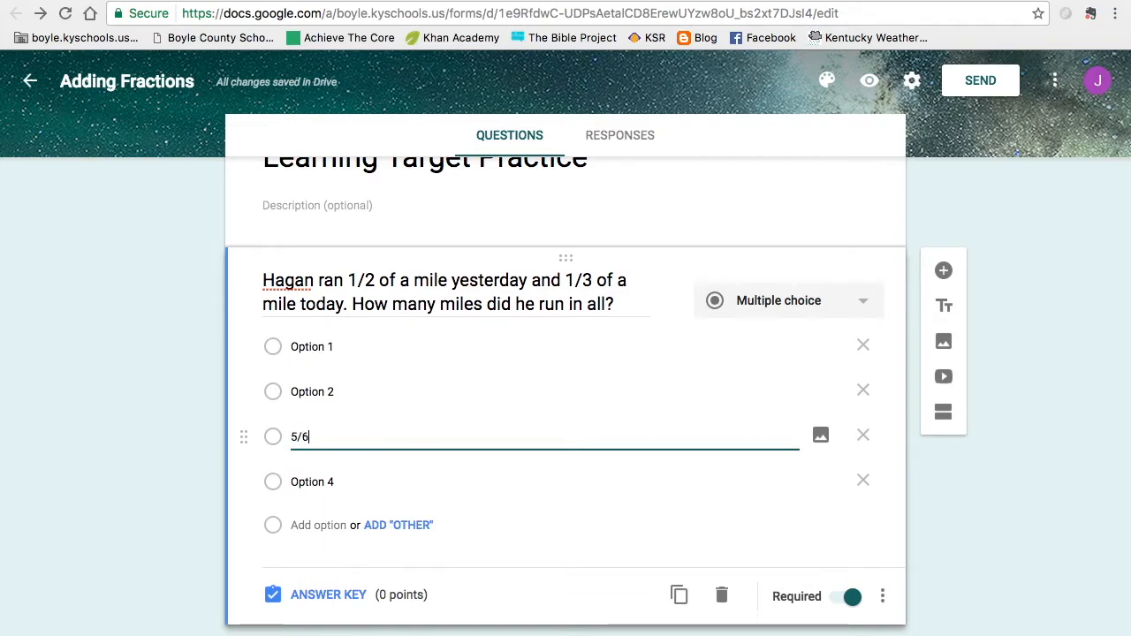
text( o)
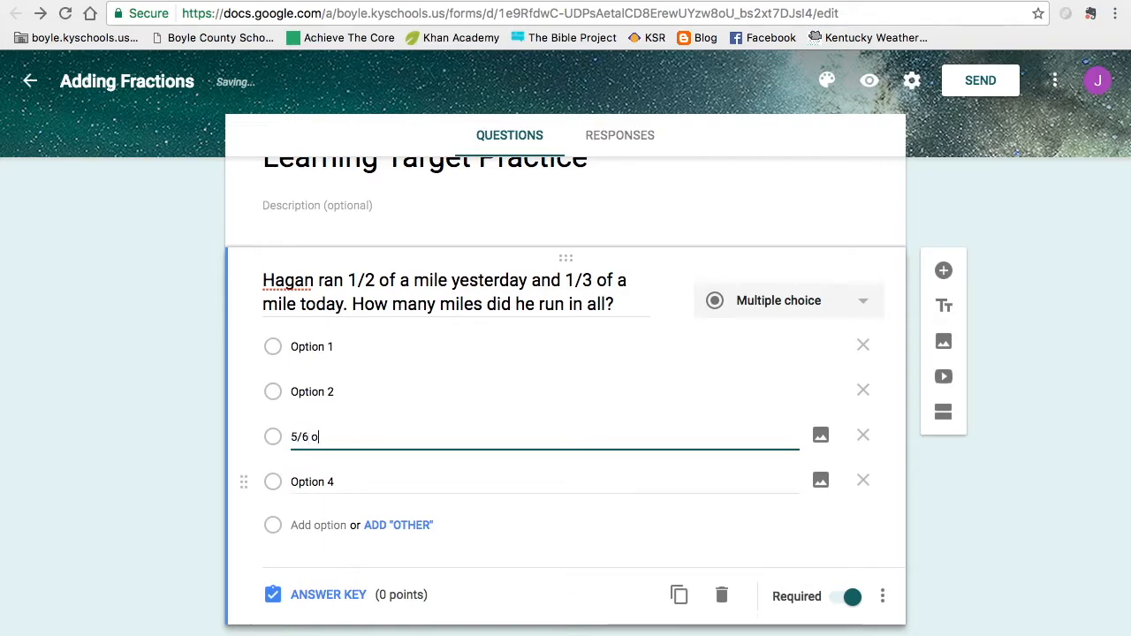
text(f a mile)
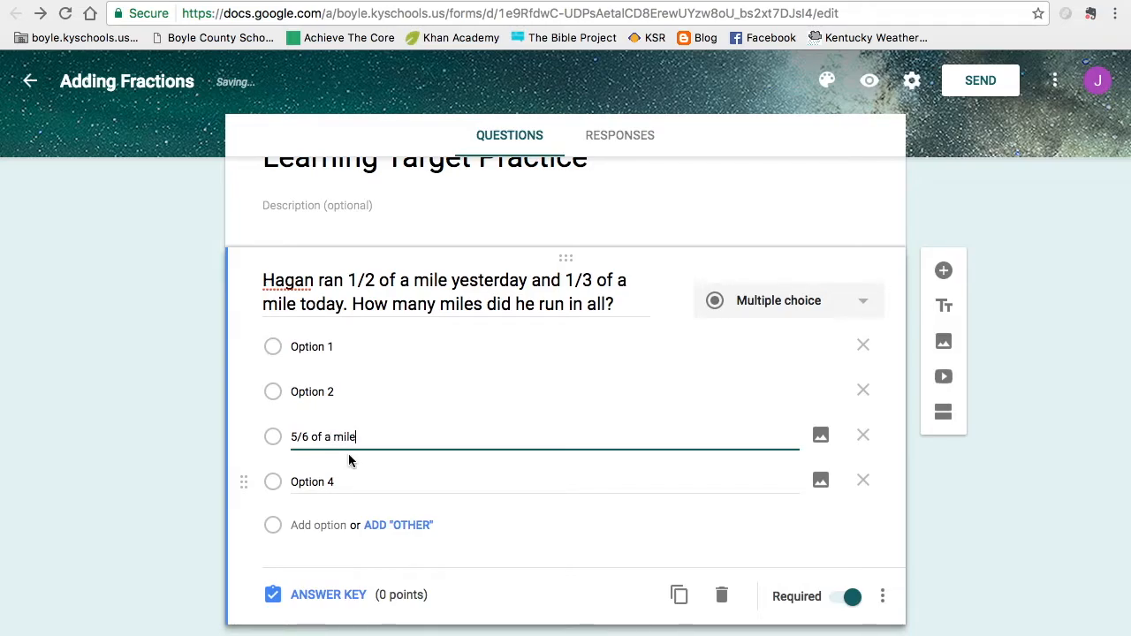
Set the first answer option to "1/3 of a mile".
click(324, 352)
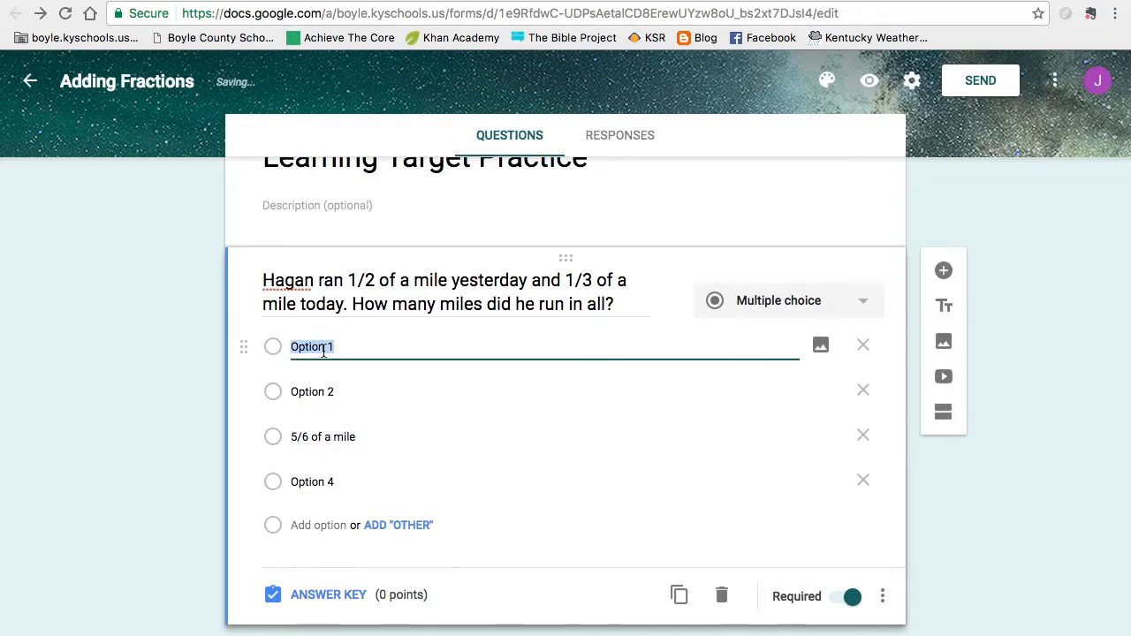
text(1/3 )
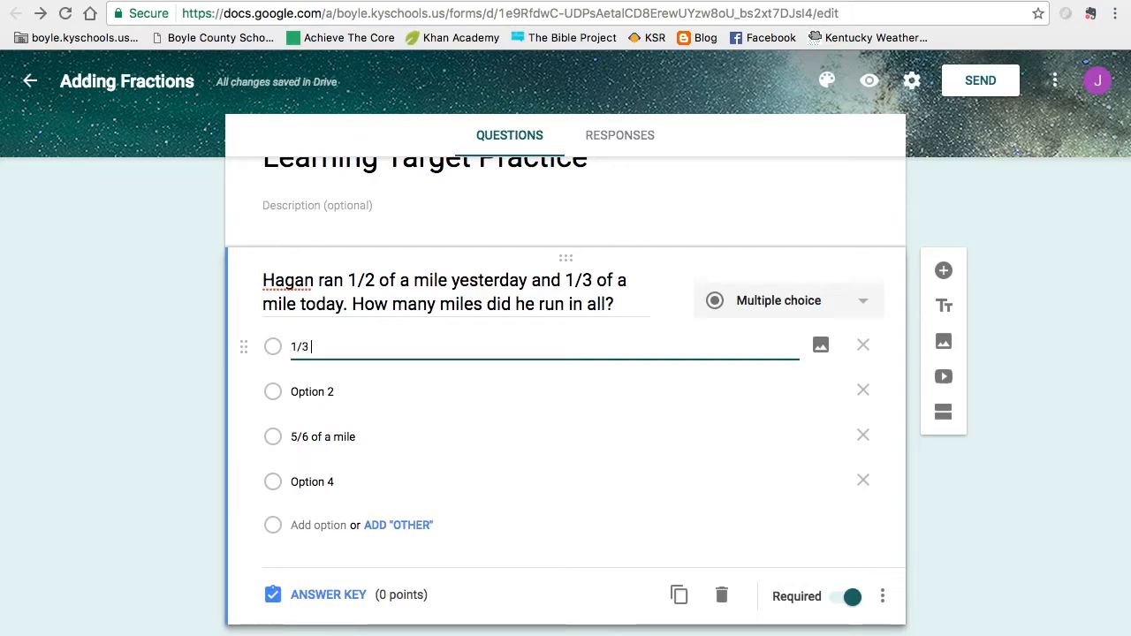
text(of)
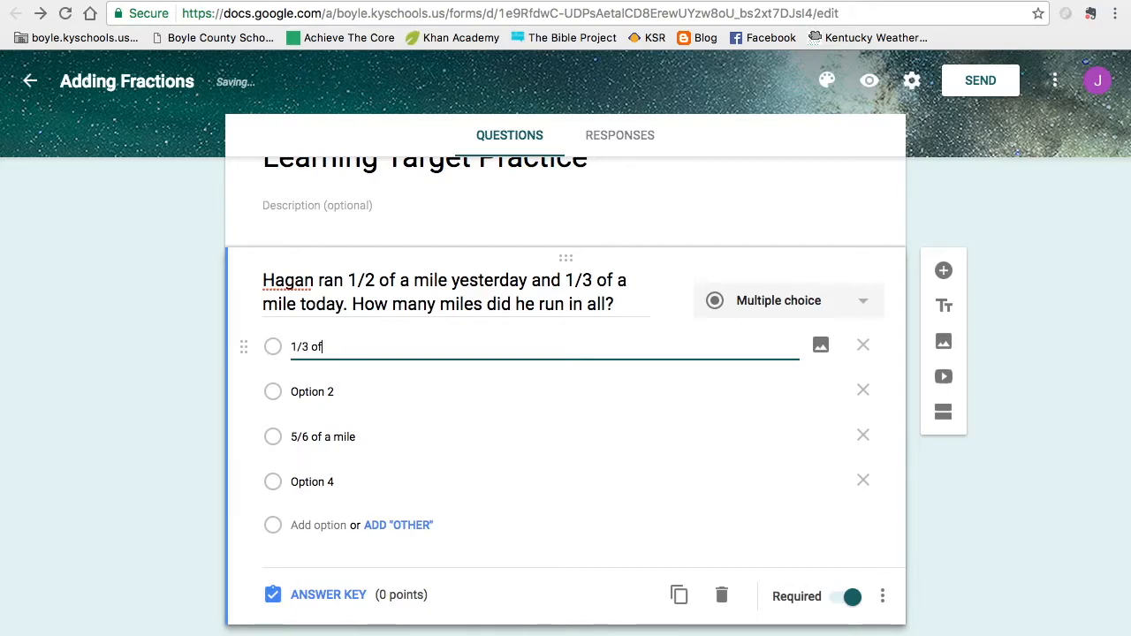
text( mi amil)
key(BackSpace)
key(BackSpace)
key(BackSpace)
text(mile)
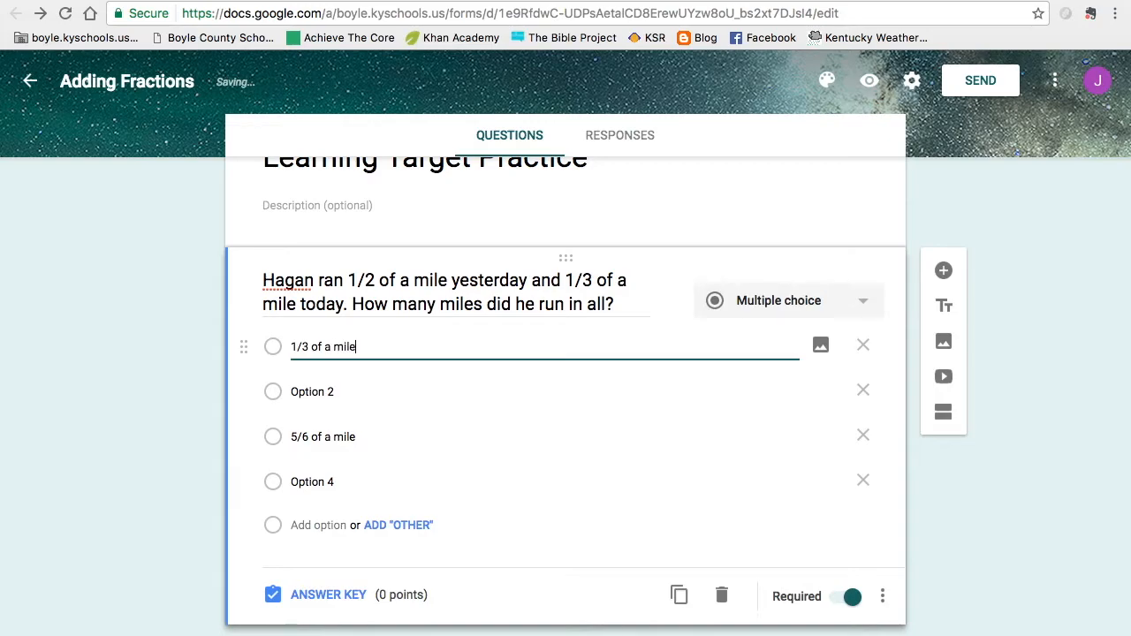
key(Tab)
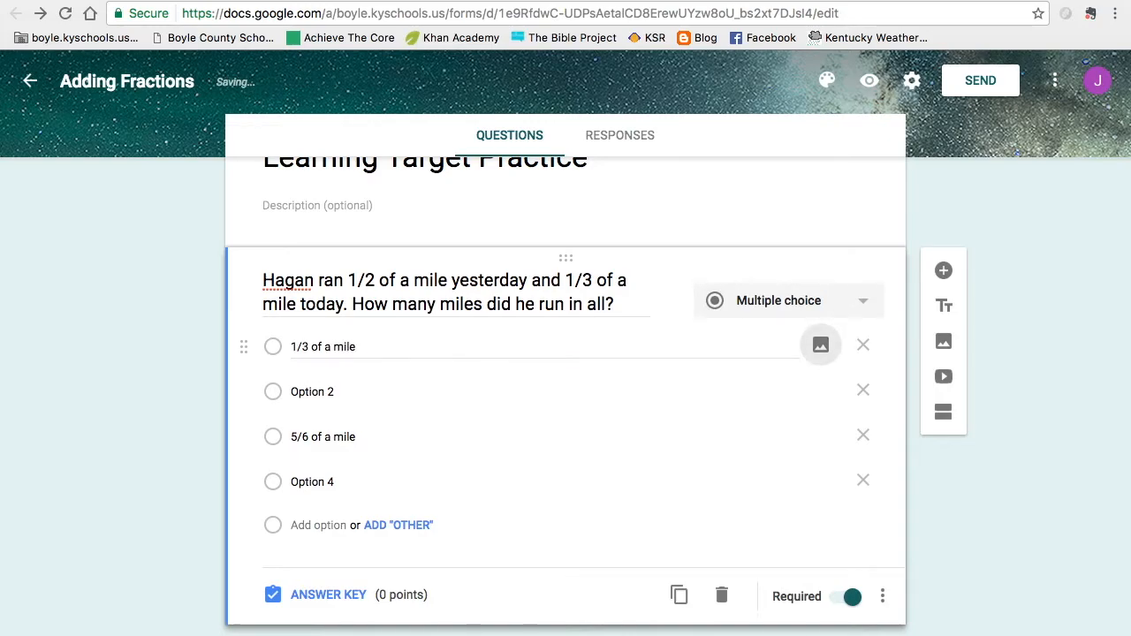
Set the second answer option to "1 mile" and the fourth to "2/3 of a mile".
click(318, 390)
text(1 mile)
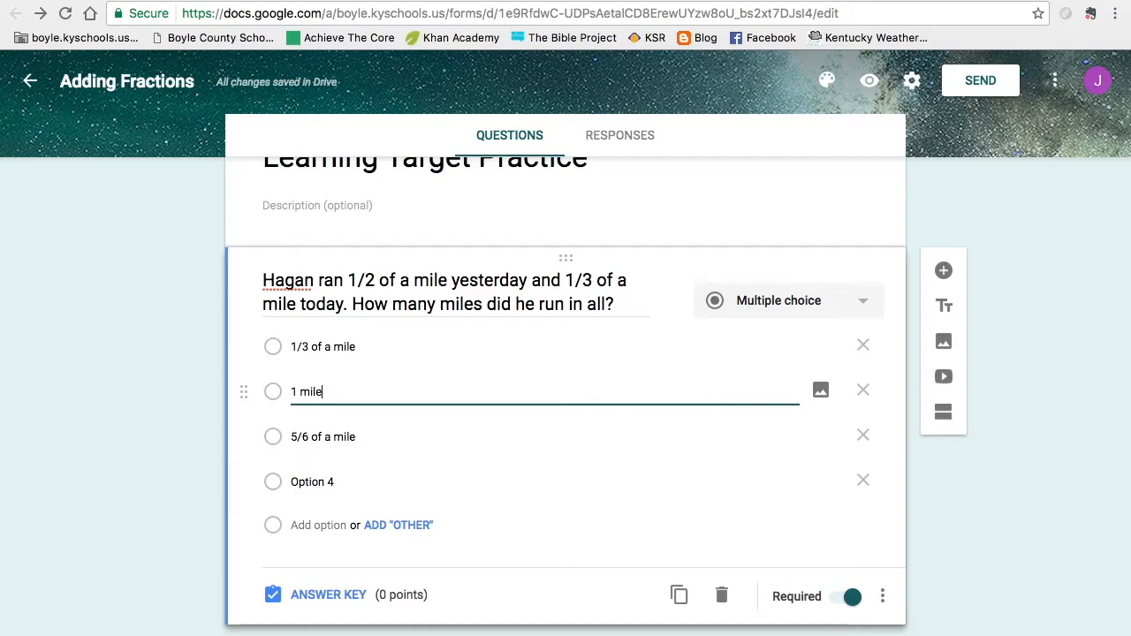
click(312, 484)
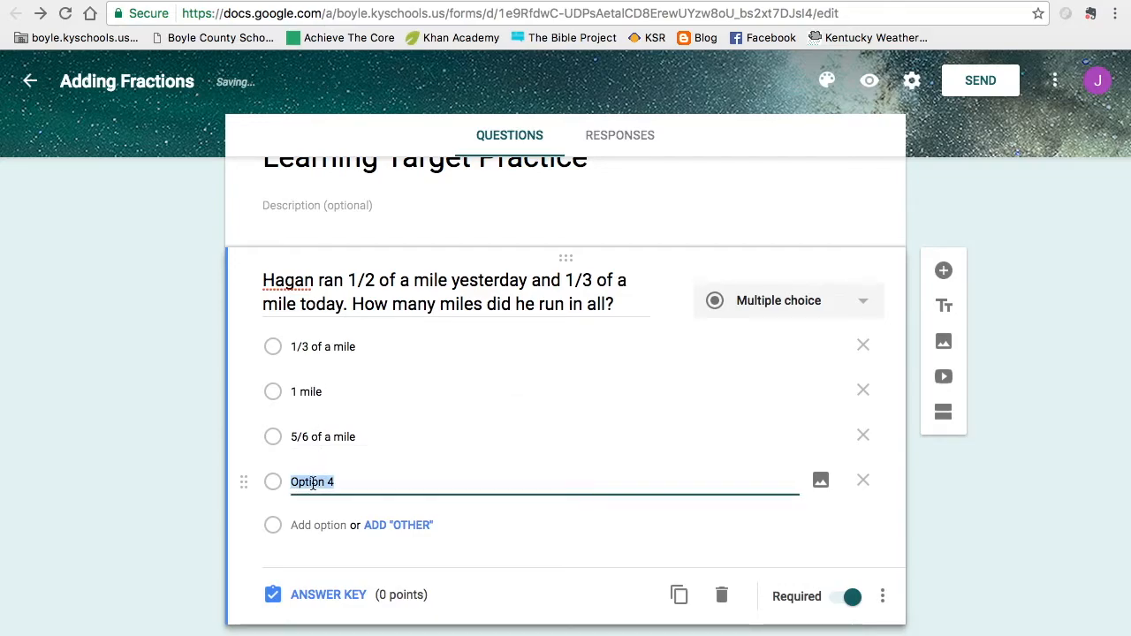
text(2/3 of a mile)
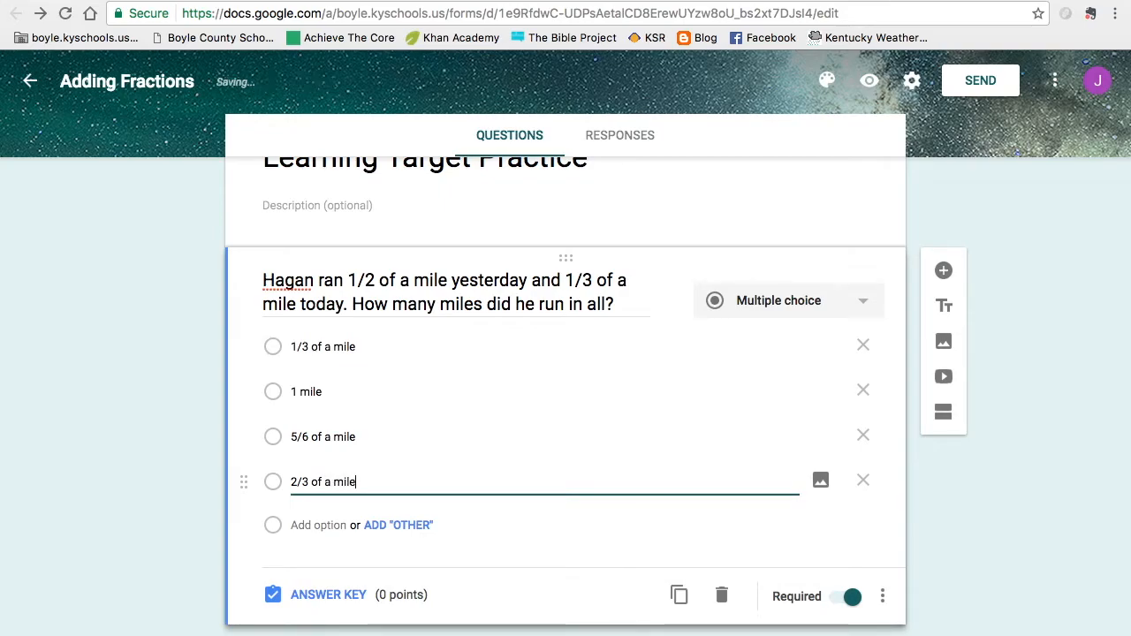
In the question's answer key, assign 1 point and mark "5/6 of a mile" as the correct answer.
click(328, 596)
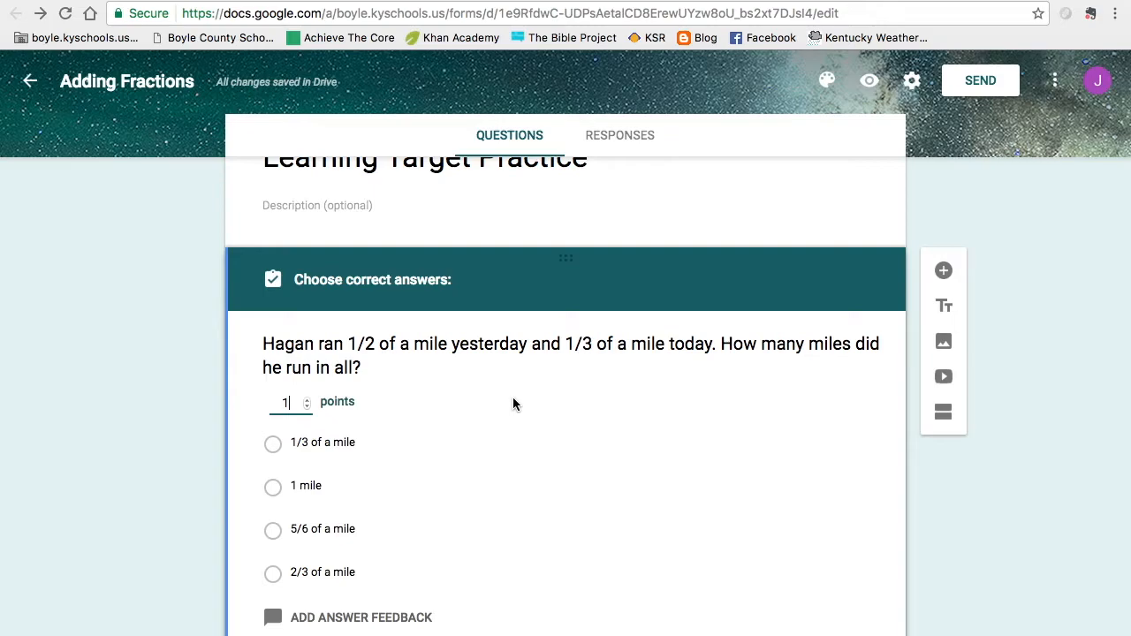
click(338, 534)
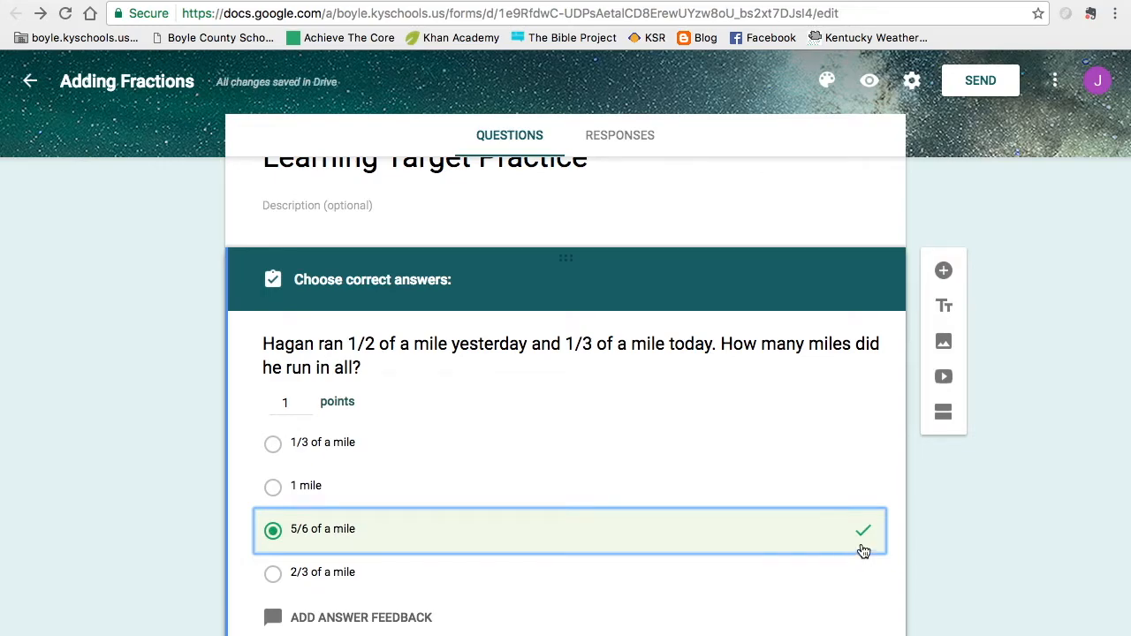
View the answer feedback fields for incorrect and correct answers, dismiss them without adding feedback, and return to editing the question.
scroll(515, 564, down, 2)
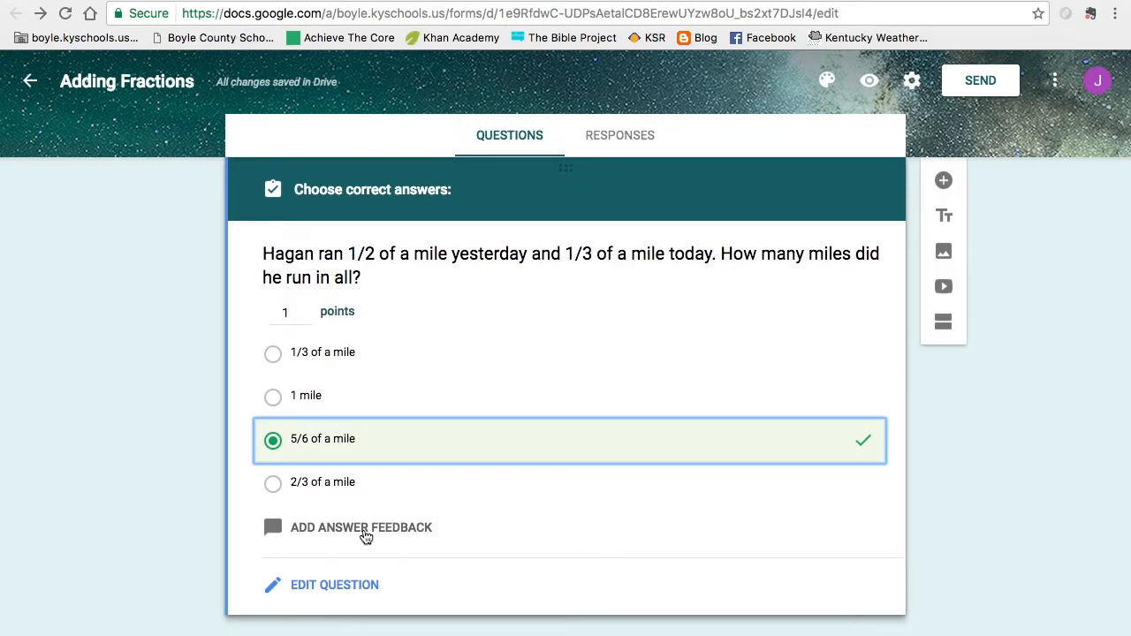
click(364, 530)
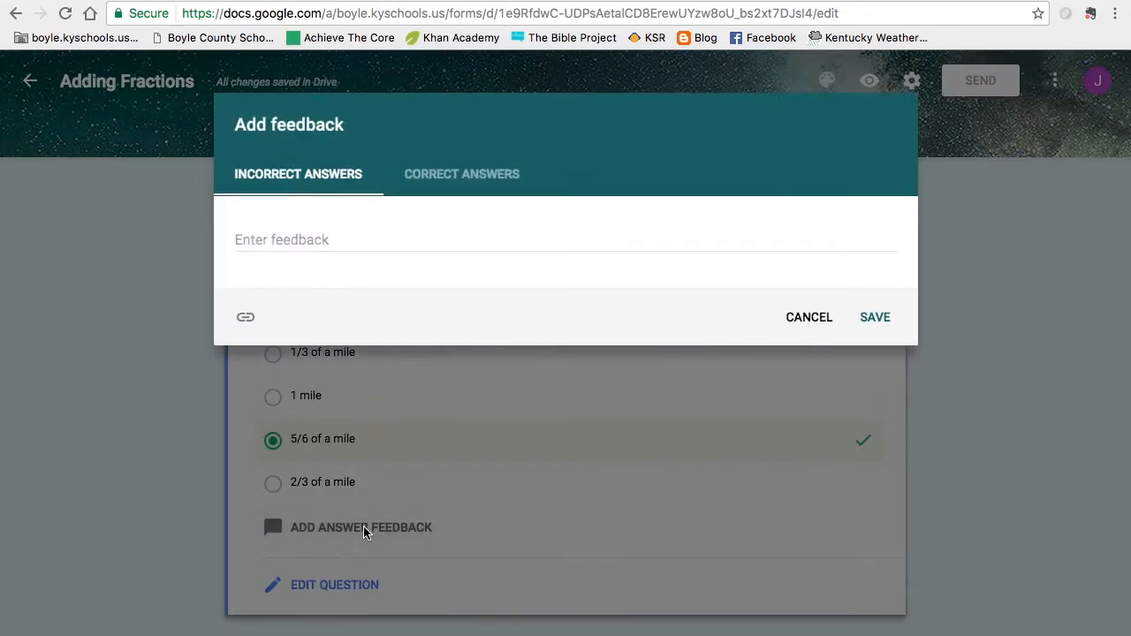
click(498, 180)
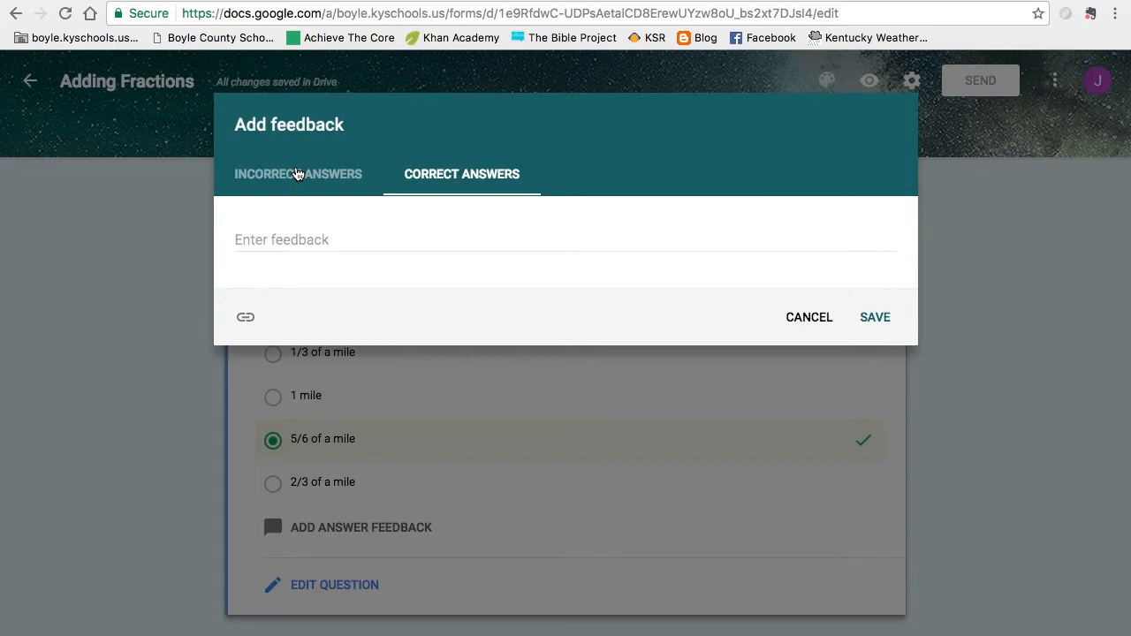
click(806, 321)
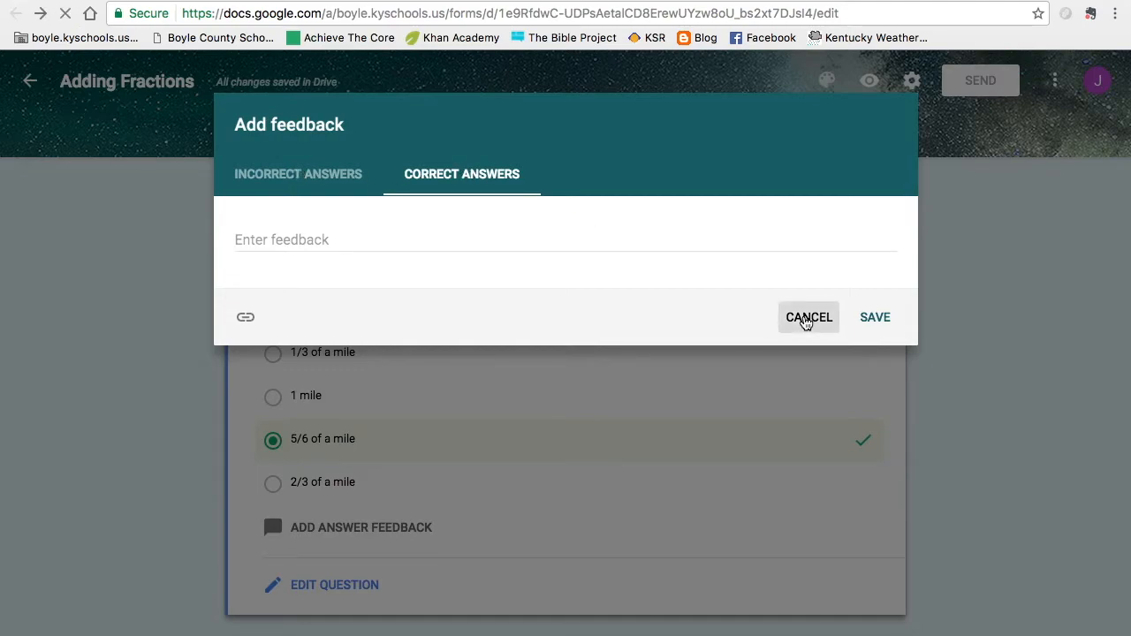
click(327, 585)
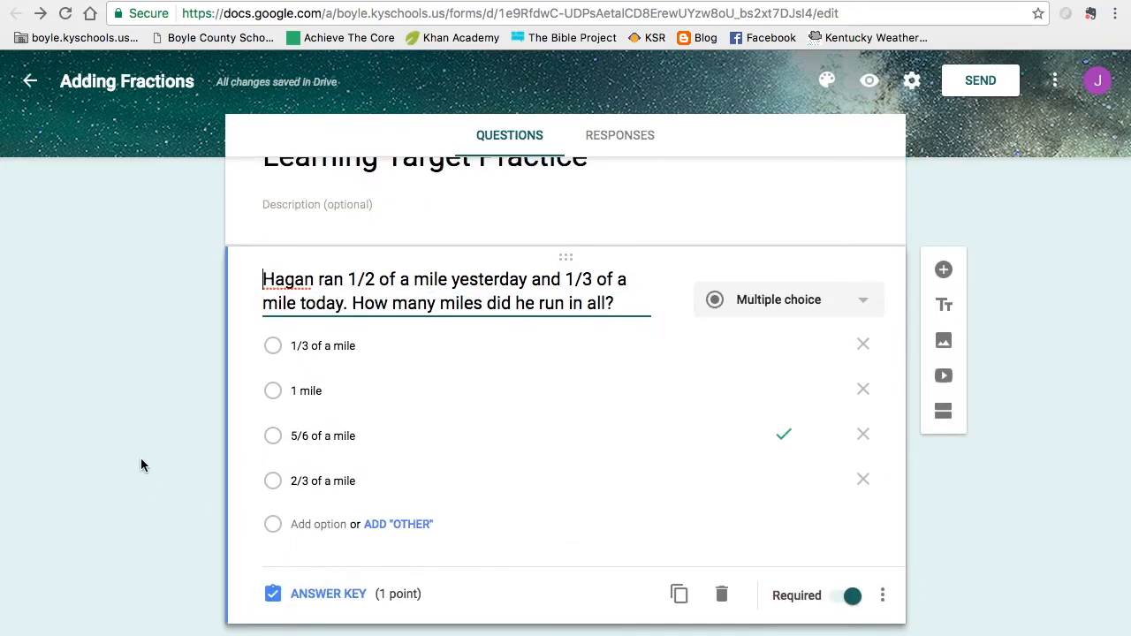
Add a required multiple-choice question with four answer options below the Hagan mile question.
scroll(140, 458, up, 2)
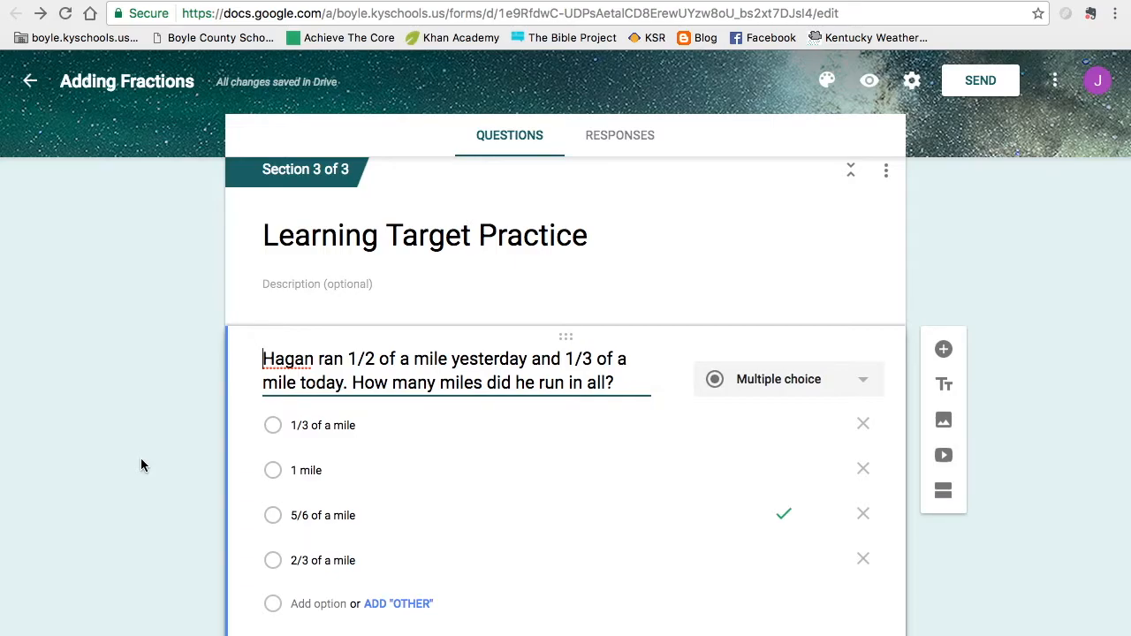
scroll(141, 466, down, 2)
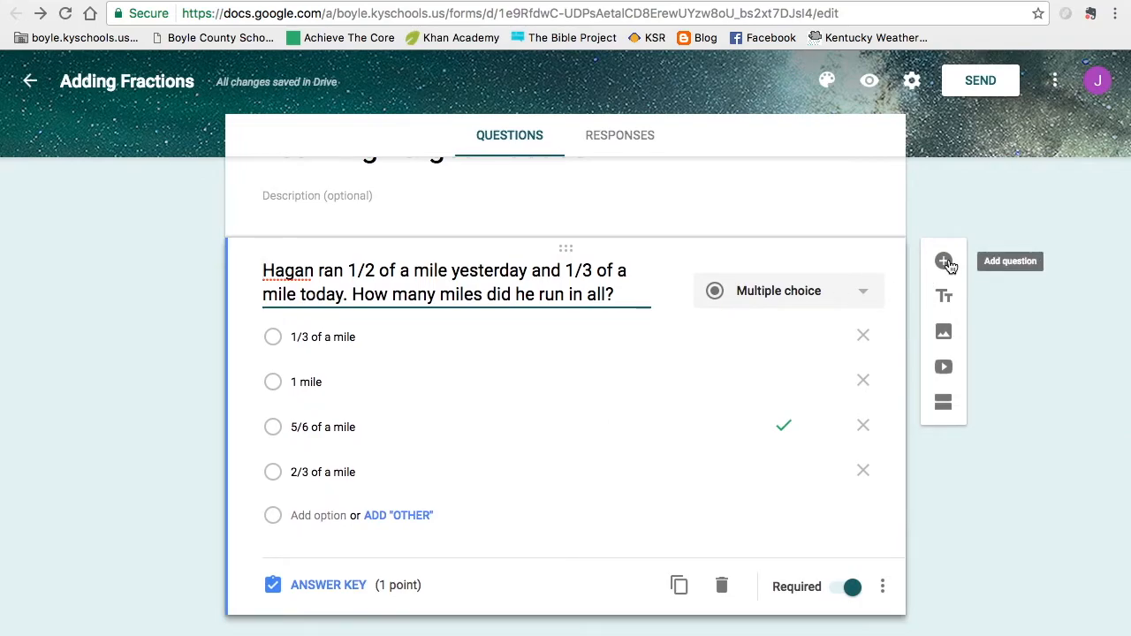
click(946, 263)
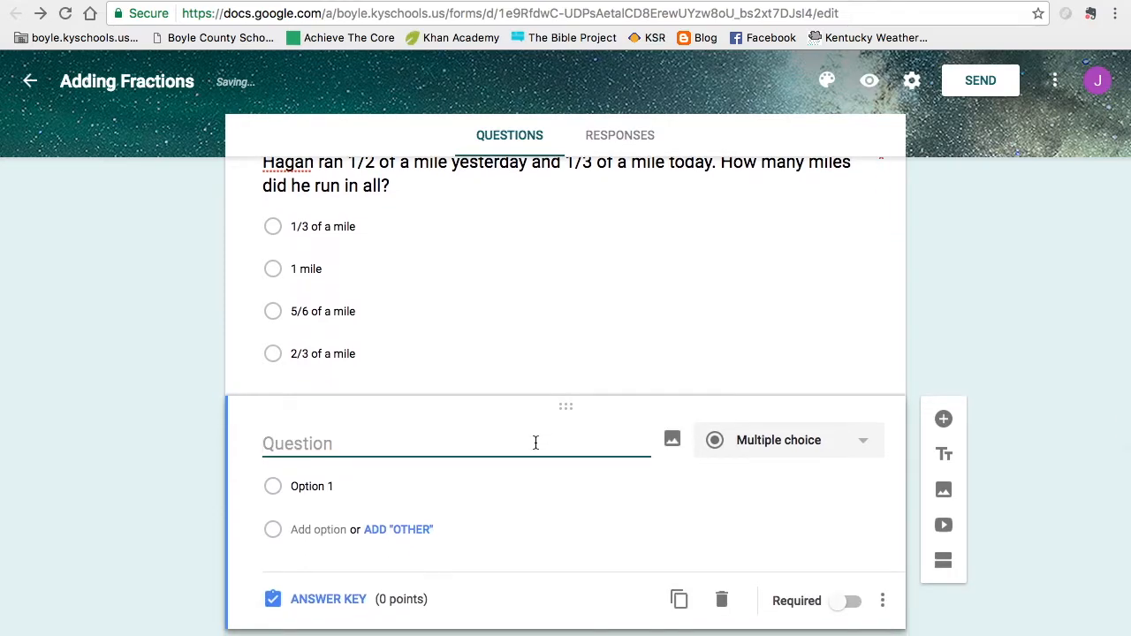
click(300, 529)
click(309, 575)
click(309, 618)
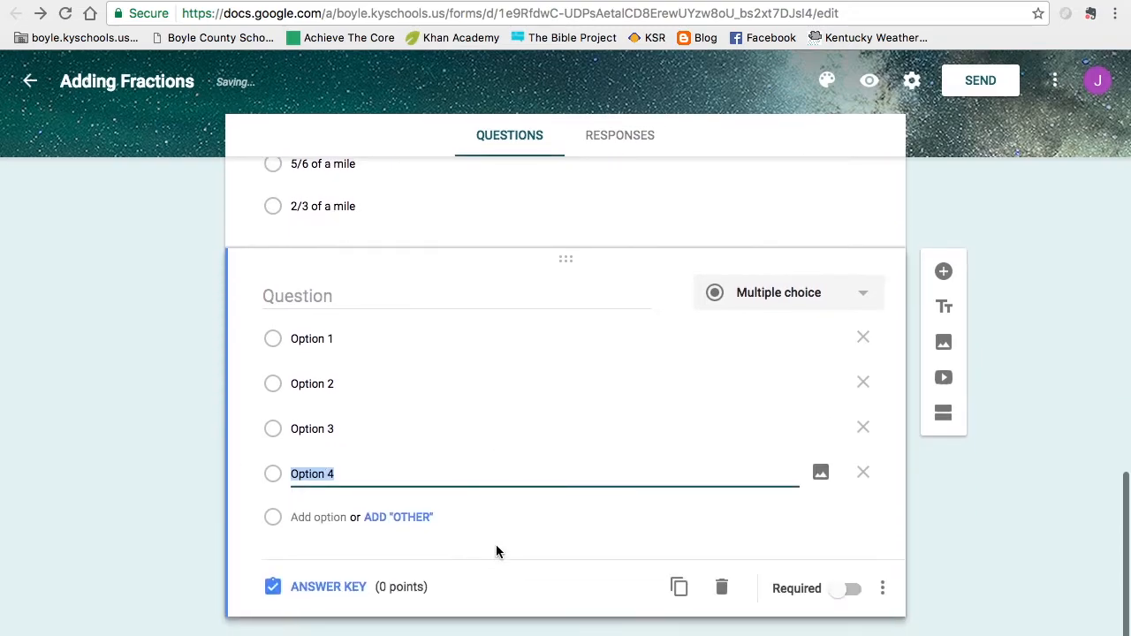
click(850, 590)
Enter "Solve: 5/7 + 1/3" as the new question's text.
click(315, 296)
text(Solve)
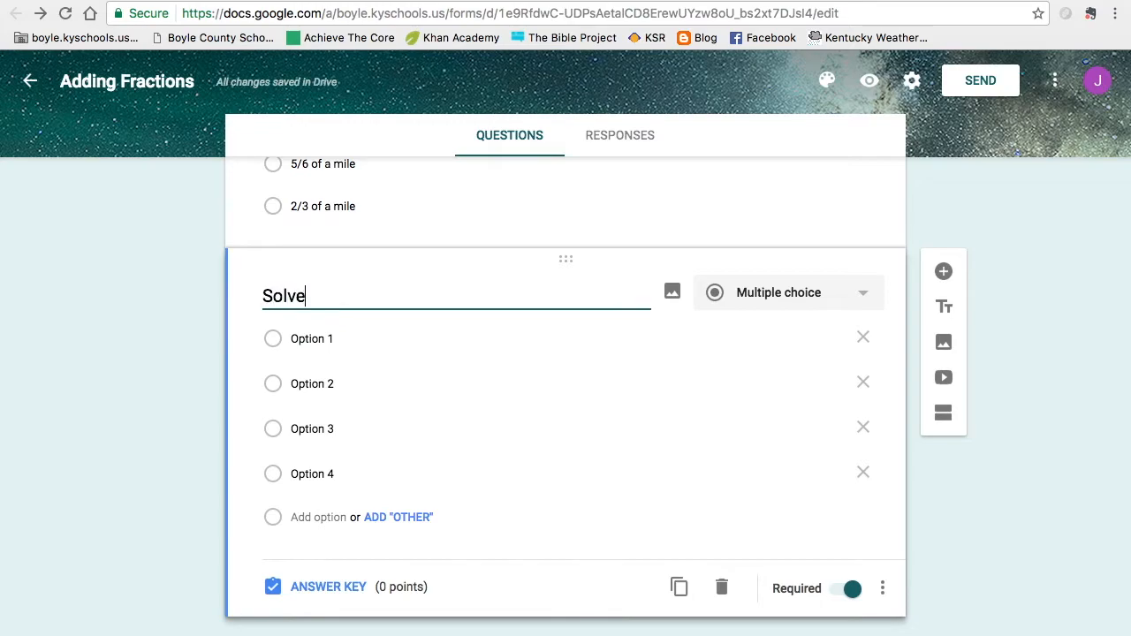
text(: 5/7 + 1)
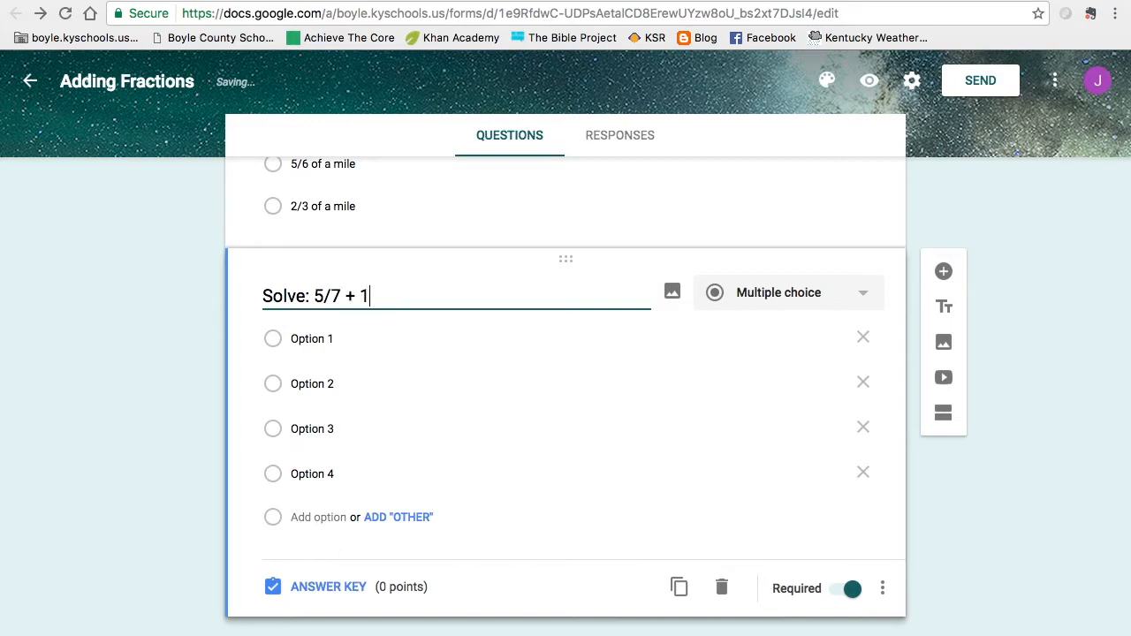
text(/3)
Set the four answer options, in order, to "1 1/21", "20/21", "1 1/7" and "5/6".
click(329, 337)
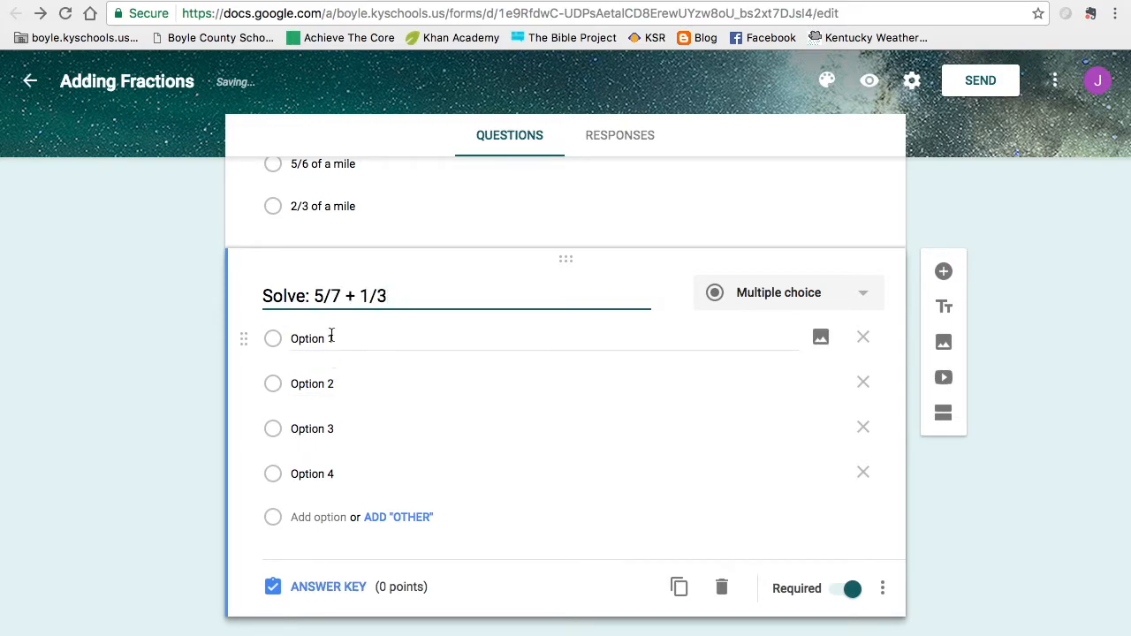
text(1 1/21)
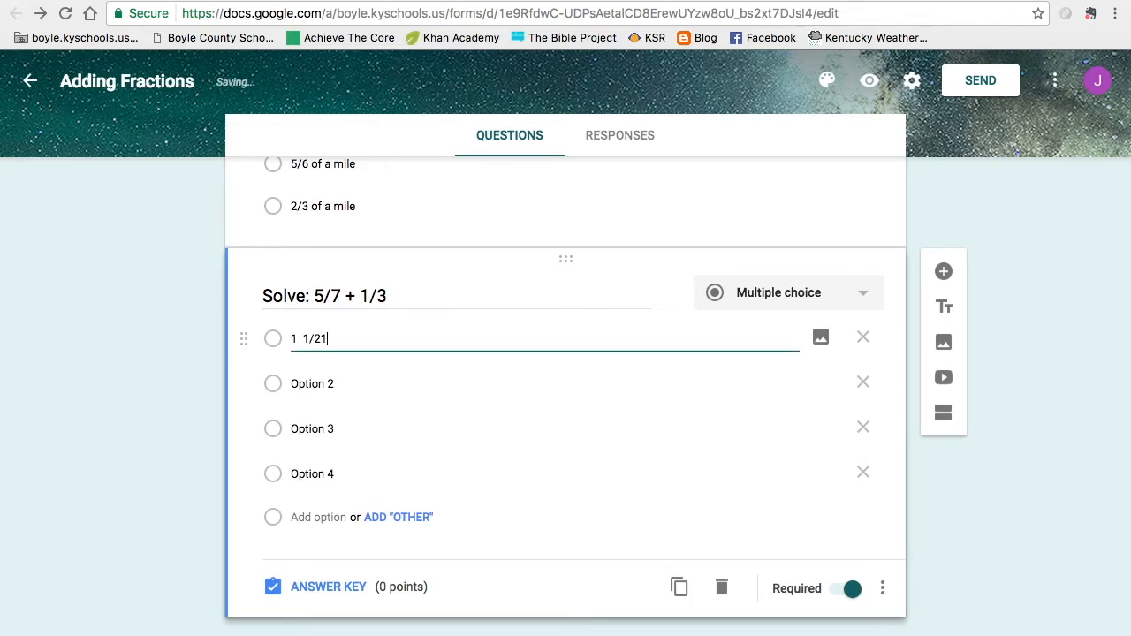
click(333, 387)
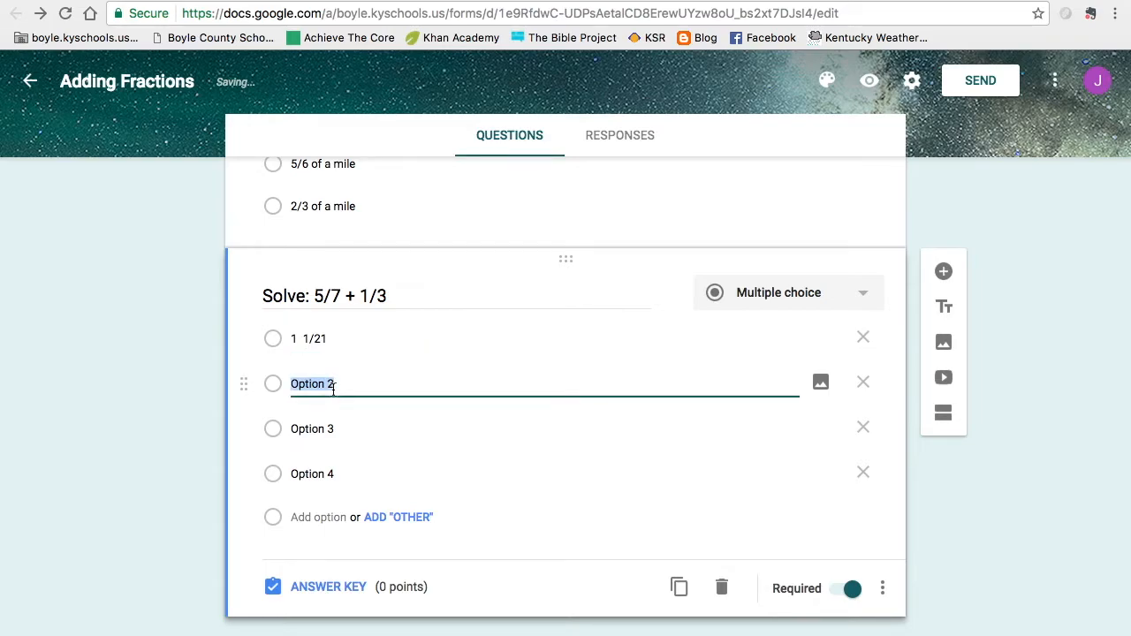
text(20/21)
click(330, 430)
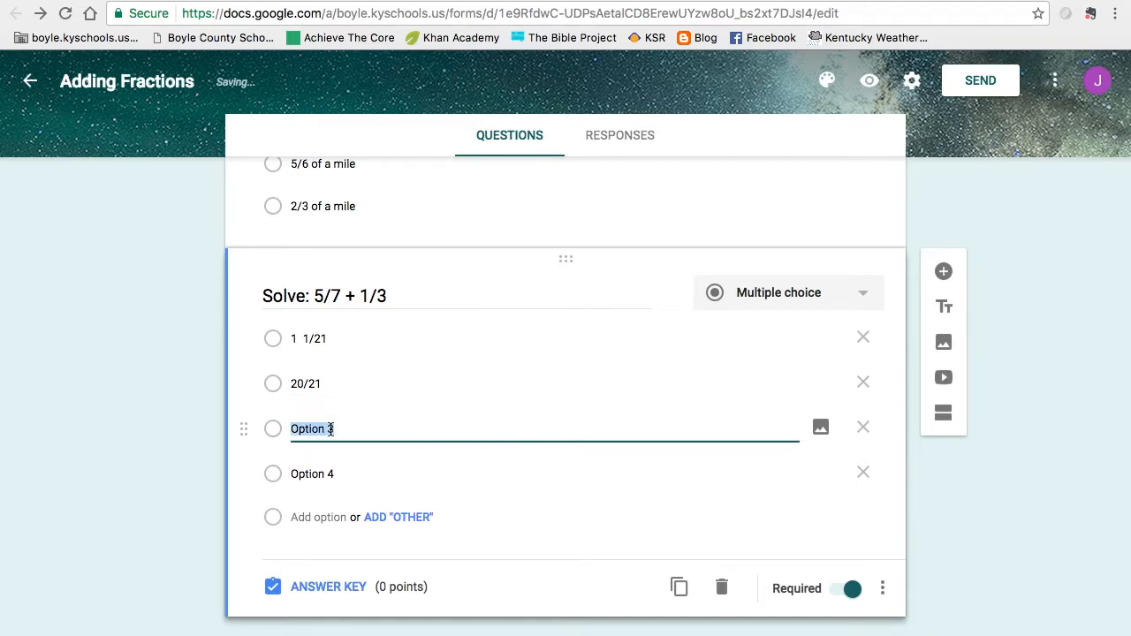
text(1 1/7)
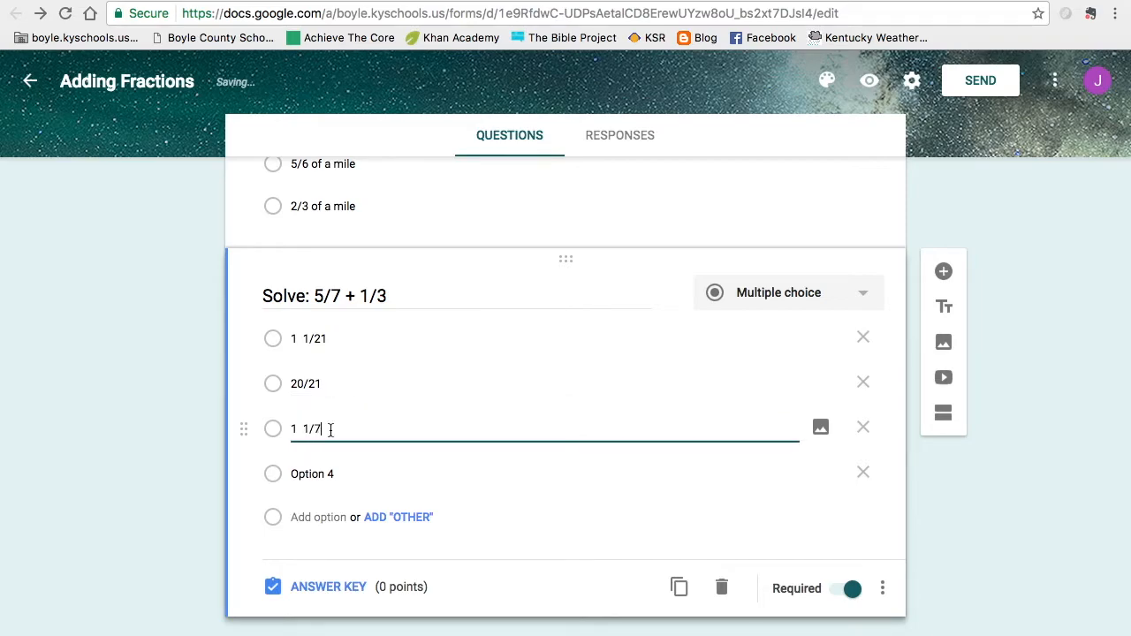
click(340, 477)
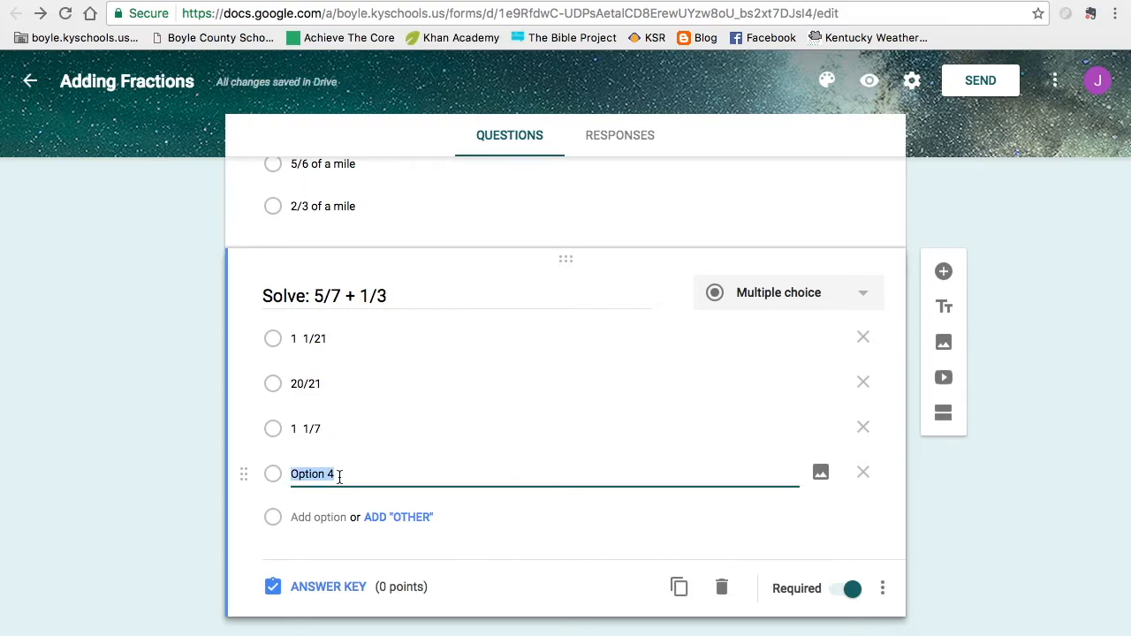
text(5/6)
In the Solve question's answer key, assign 1 point, mark "1 1/21" as correct and return to editing the question.
click(341, 587)
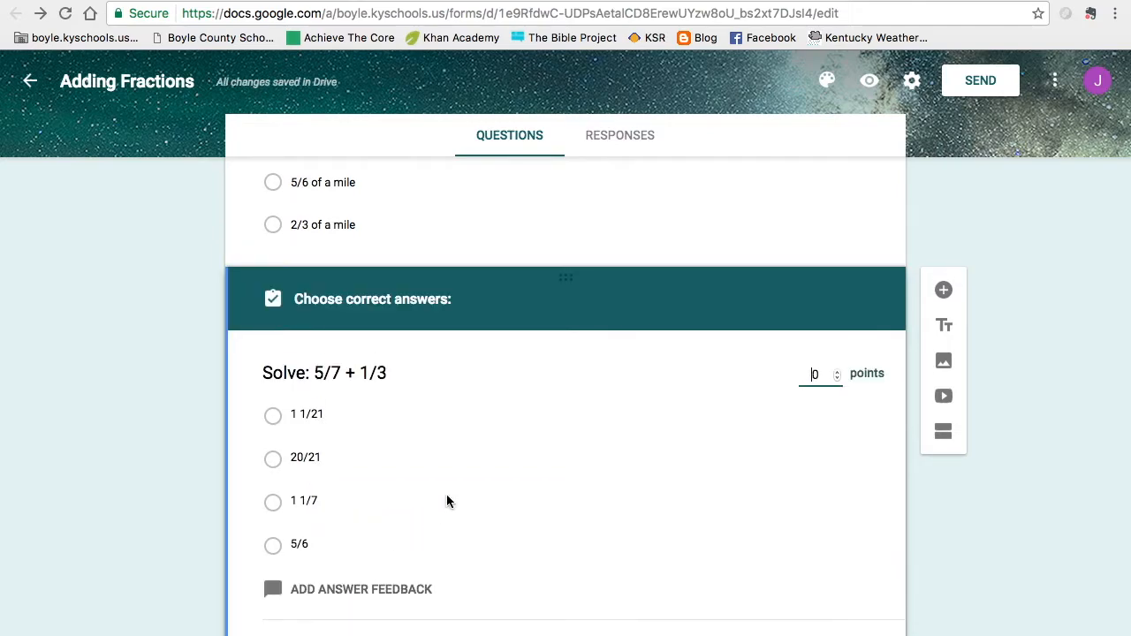
click(838, 373)
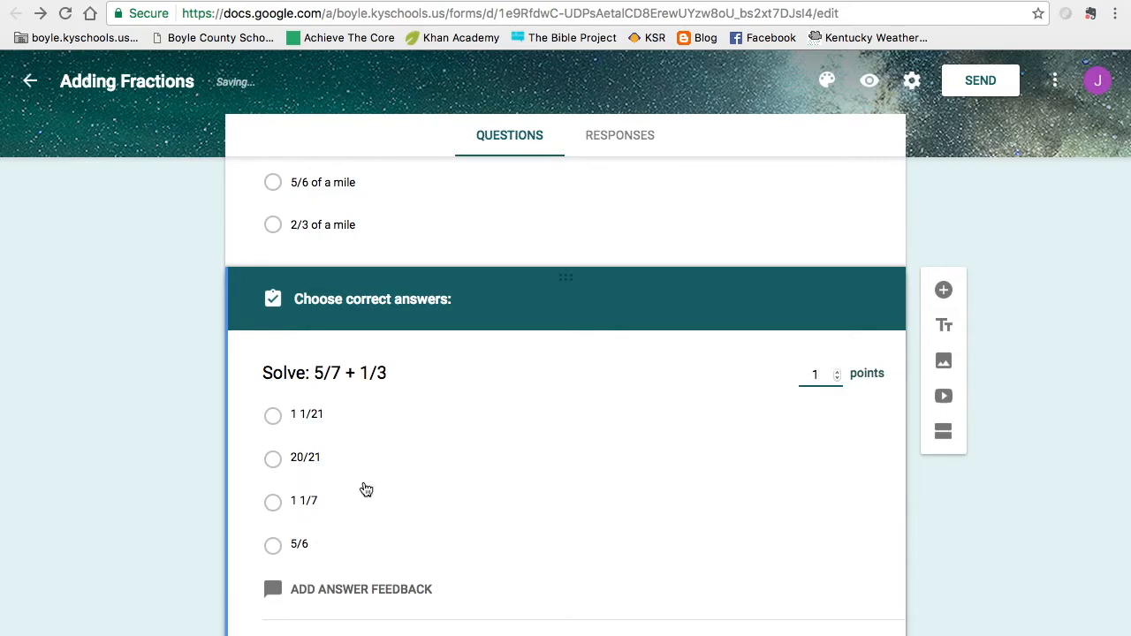
click(332, 421)
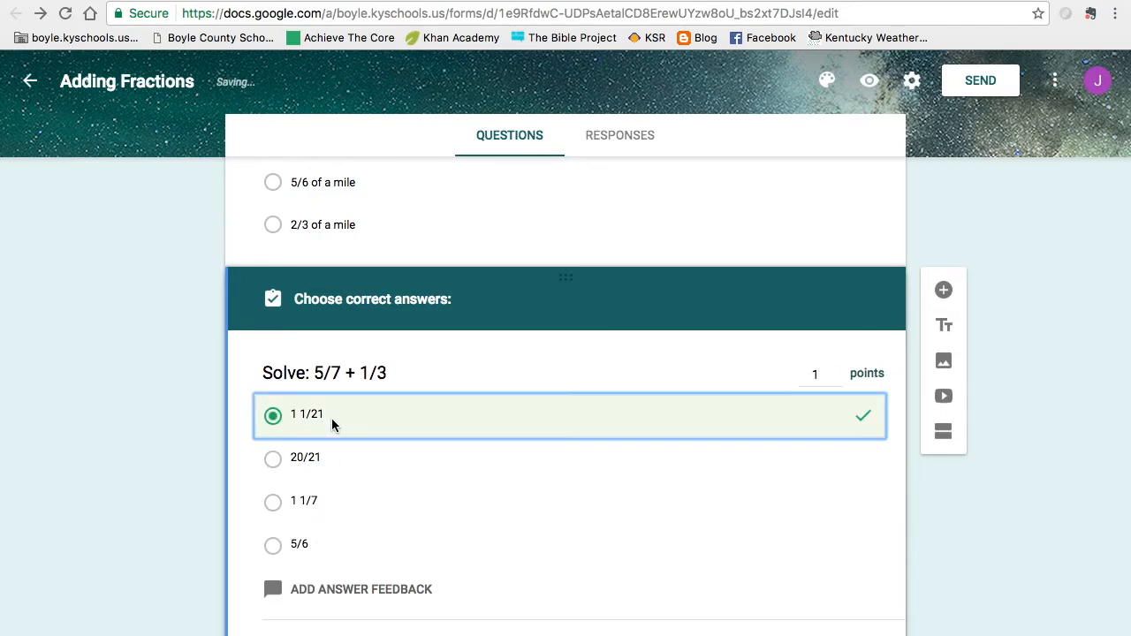
scroll(499, 497, down, 1)
click(299, 586)
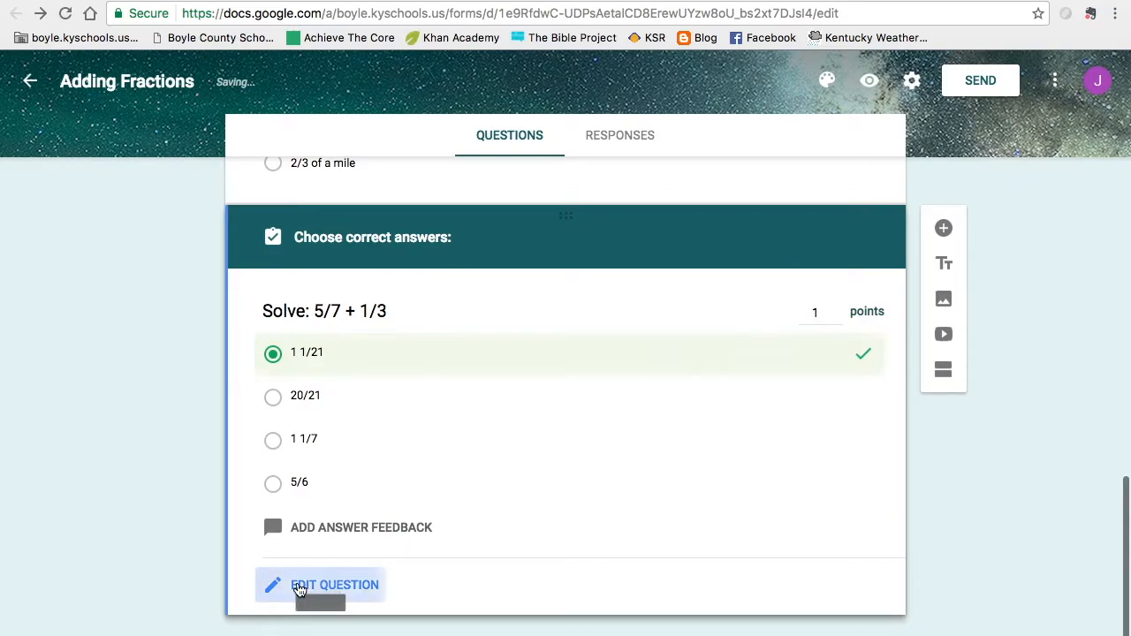
Review the whole form, from the introduction and instructional video section through both practice questions.
scroll(132, 466, up, 15)
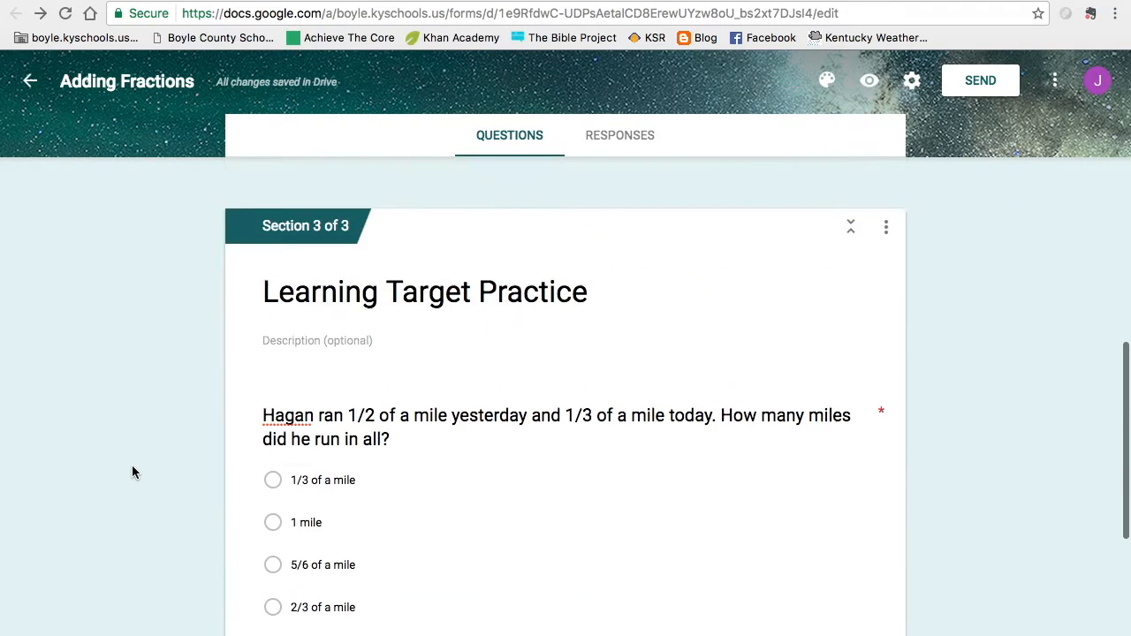
scroll(131, 465, down, 4)
scroll(132, 465, up, 5)
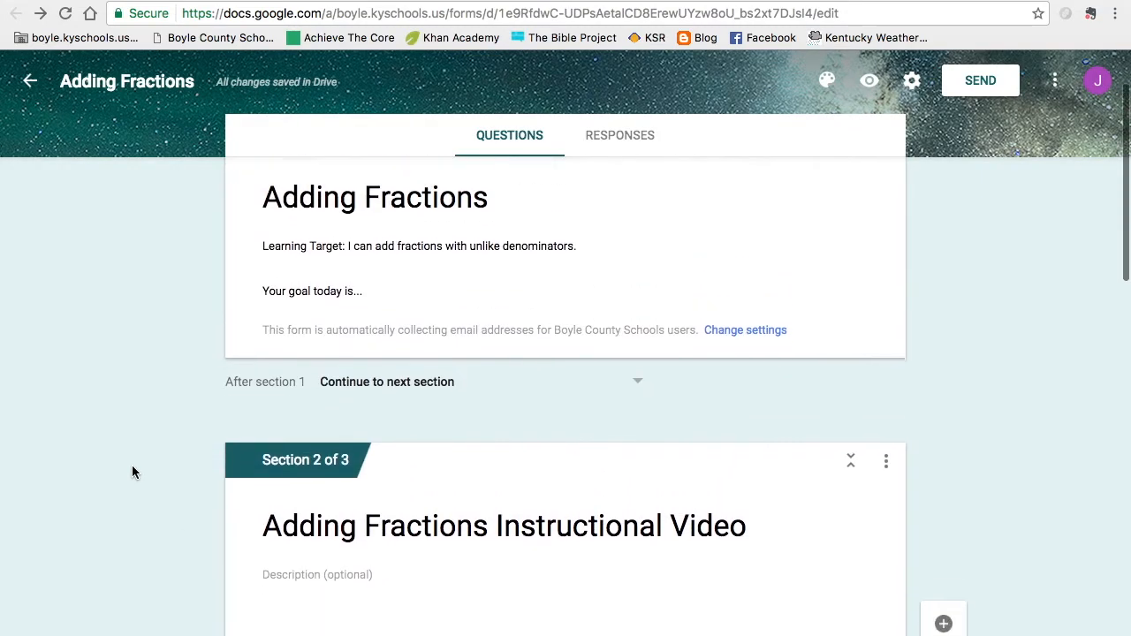
scroll(130, 474, down, 3)
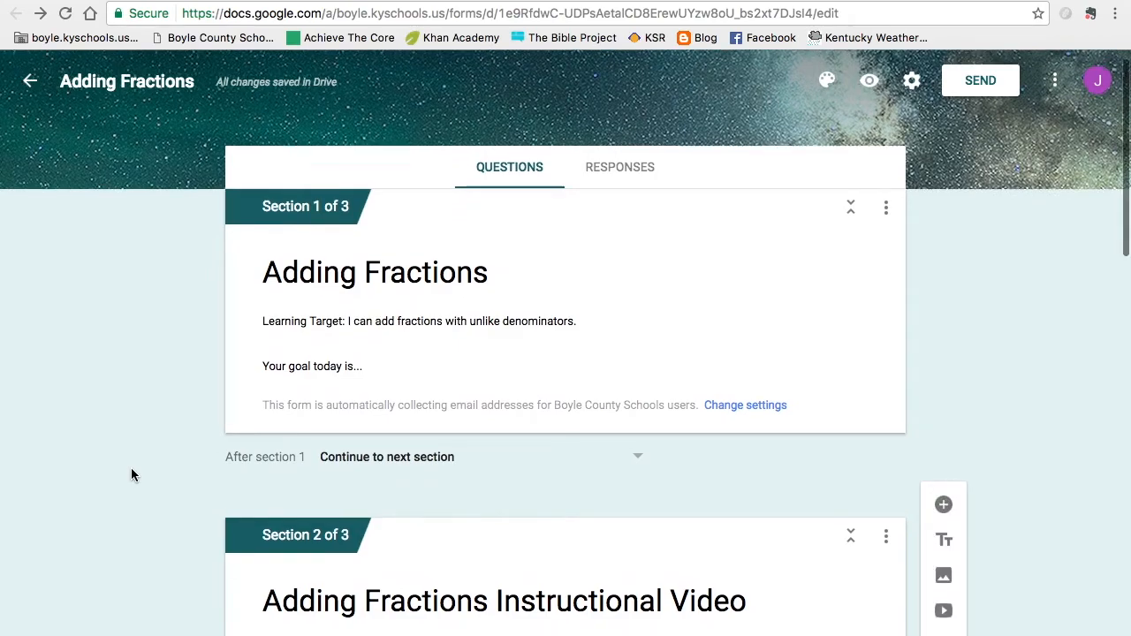
scroll(131, 475, down, 9)
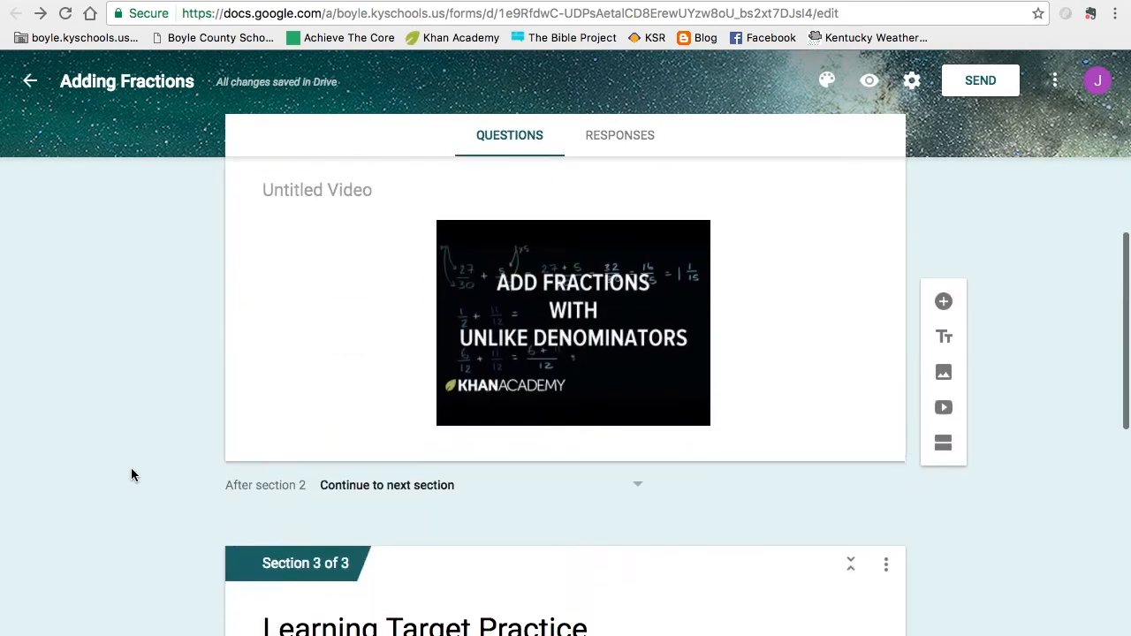
scroll(131, 475, down, 2)
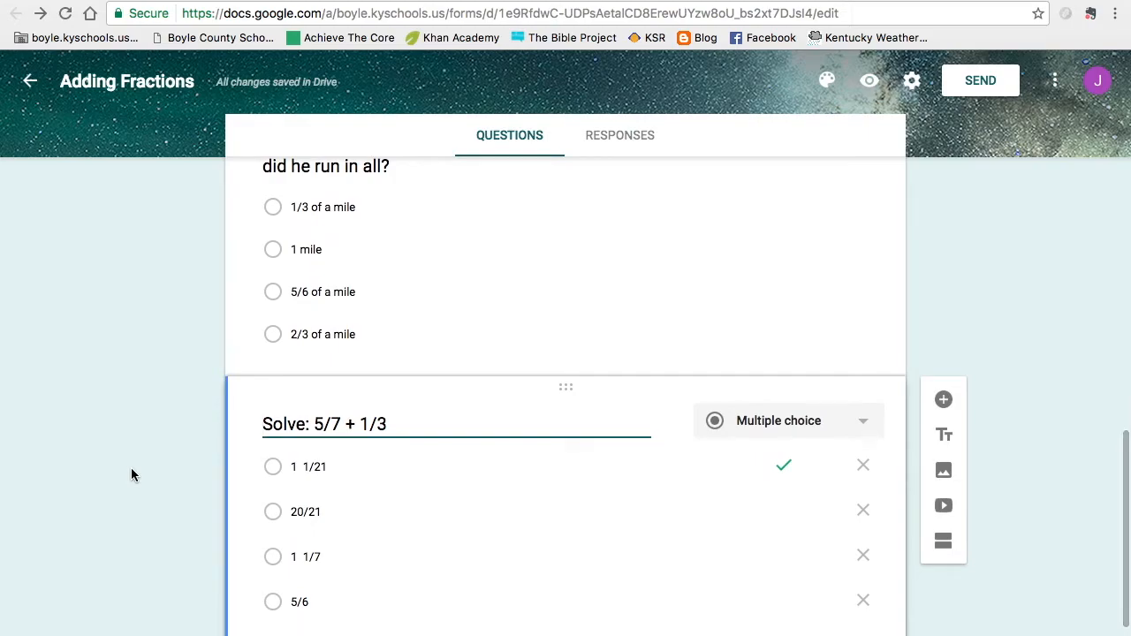
scroll(131, 474, down, 2)
scroll(131, 475, up, 5)
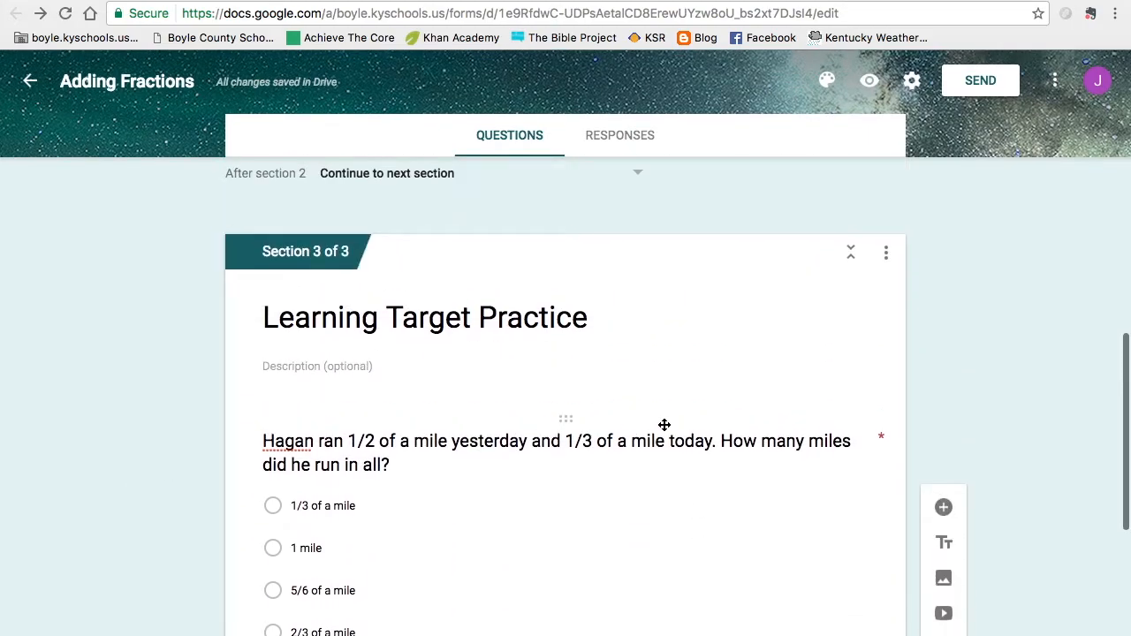
scroll(664, 425, down, 4)
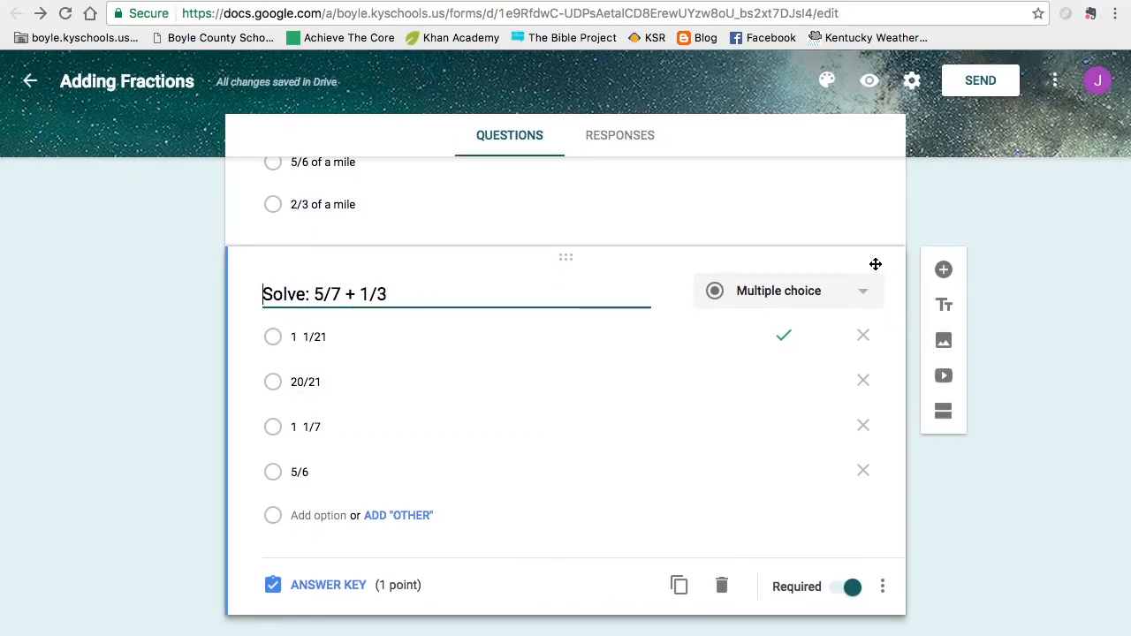
Add a new section at the end of the form and move the "Solve: 5/7 + 1/3" question into it.
click(943, 411)
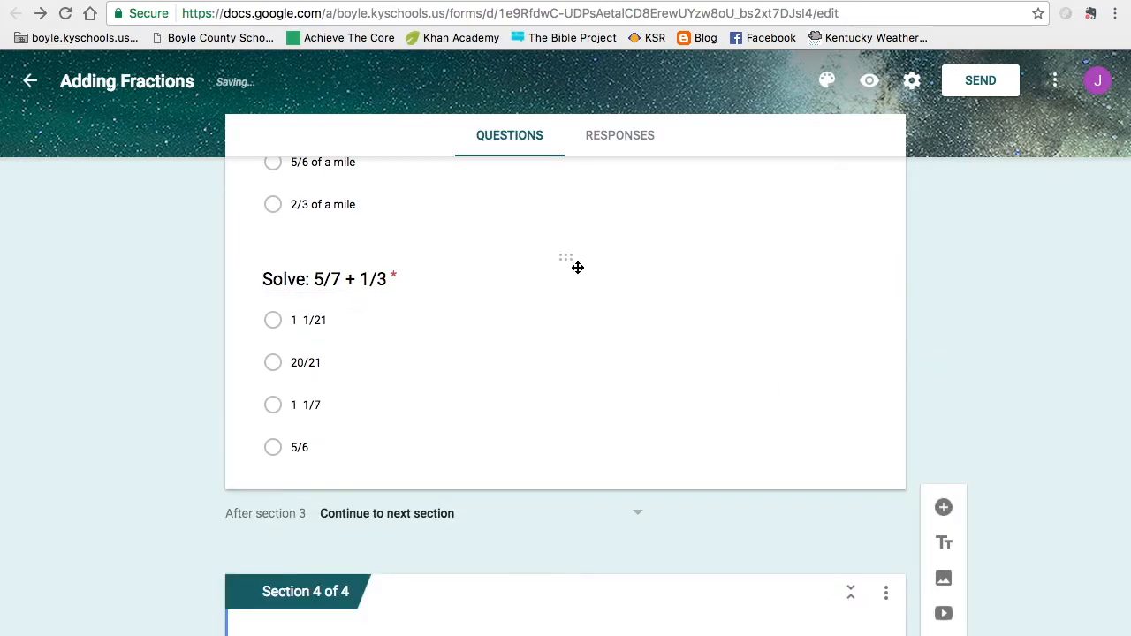
drag(568, 260, 548, 504)
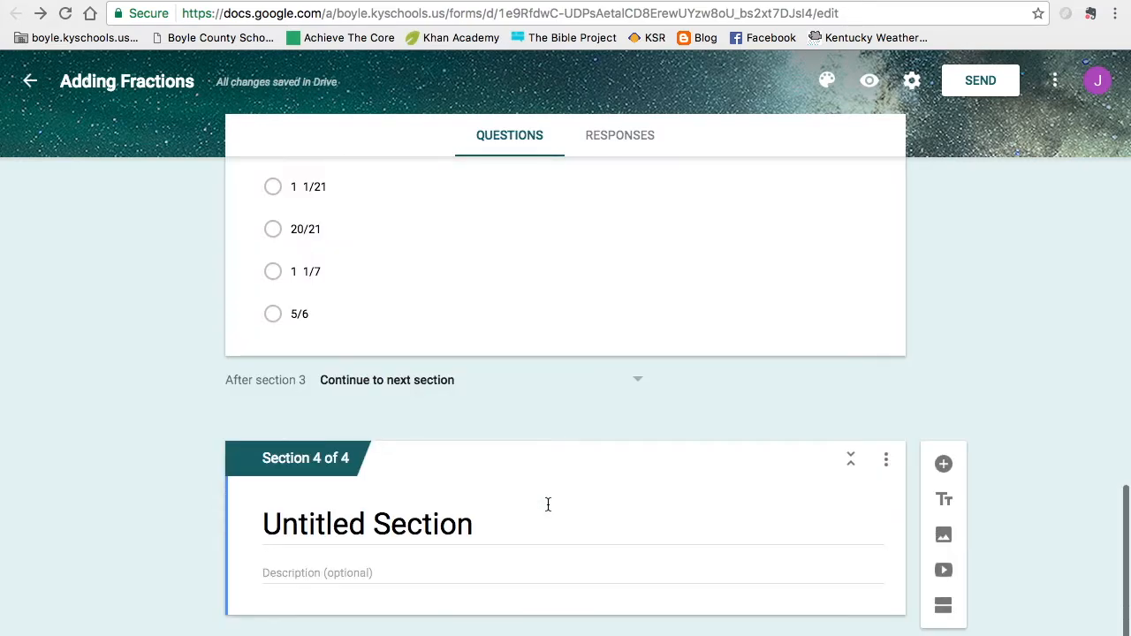
scroll(523, 232, up, 5)
scroll(522, 232, down, 4)
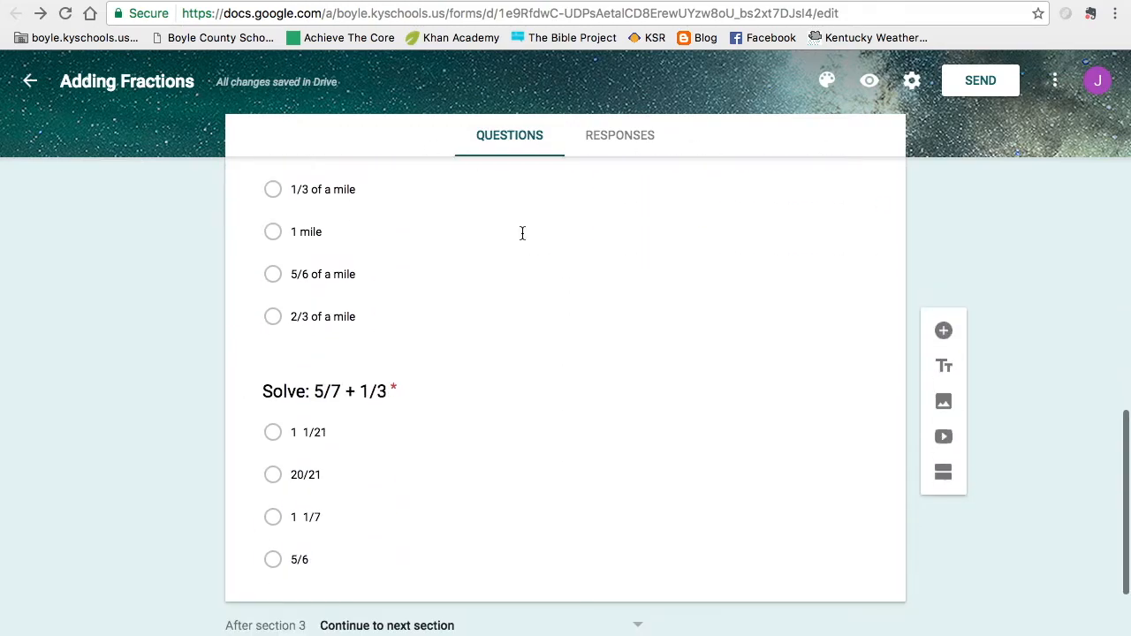
scroll(523, 232, down, 3)
drag(563, 182, 551, 424)
Append the number 1 to the "Learning Target Practice" title of section 3.
scroll(544, 314, up, 6)
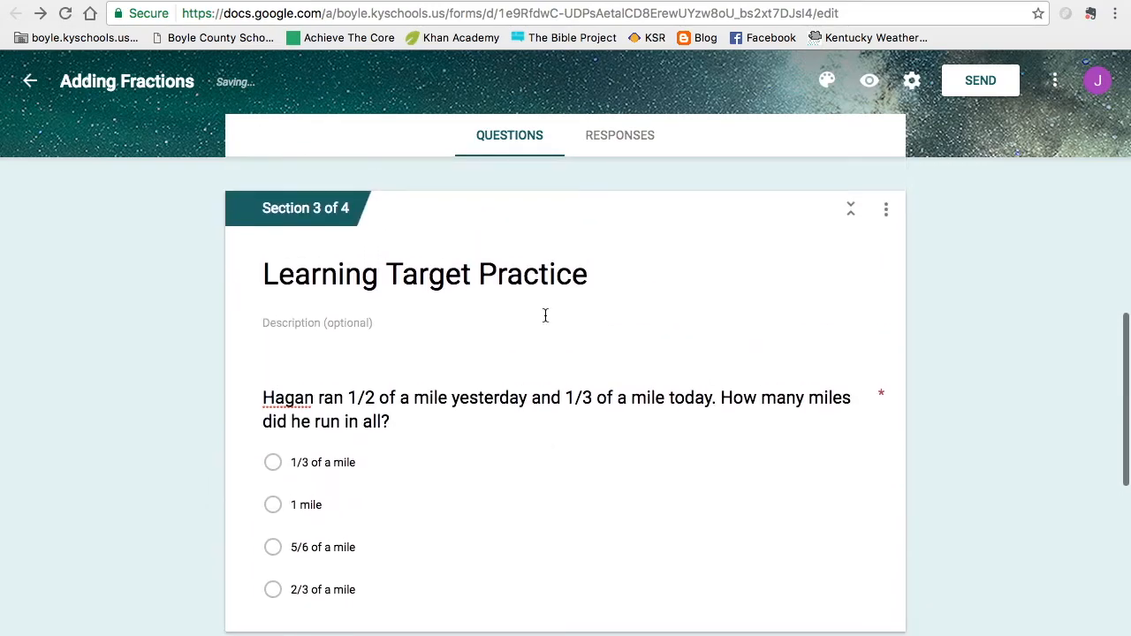
scroll(546, 316, up, 2)
click(608, 373)
key(Right)
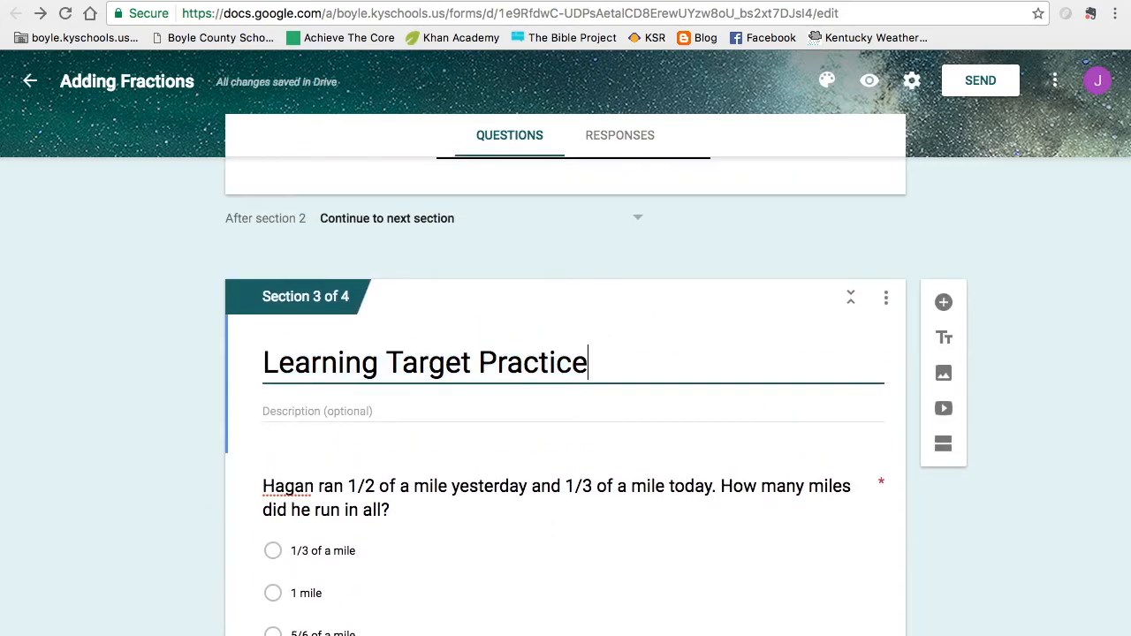
text(1)
Title section 4 "Learning Target Practice 2".
scroll(601, 315, down, 7)
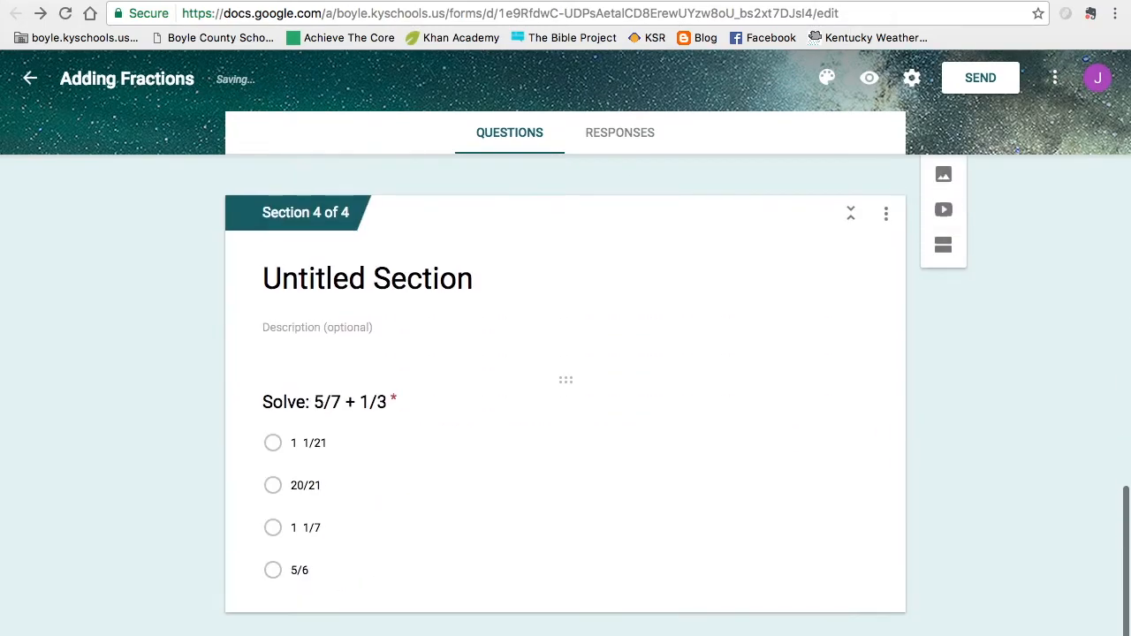
click(497, 280)
text(Lea)
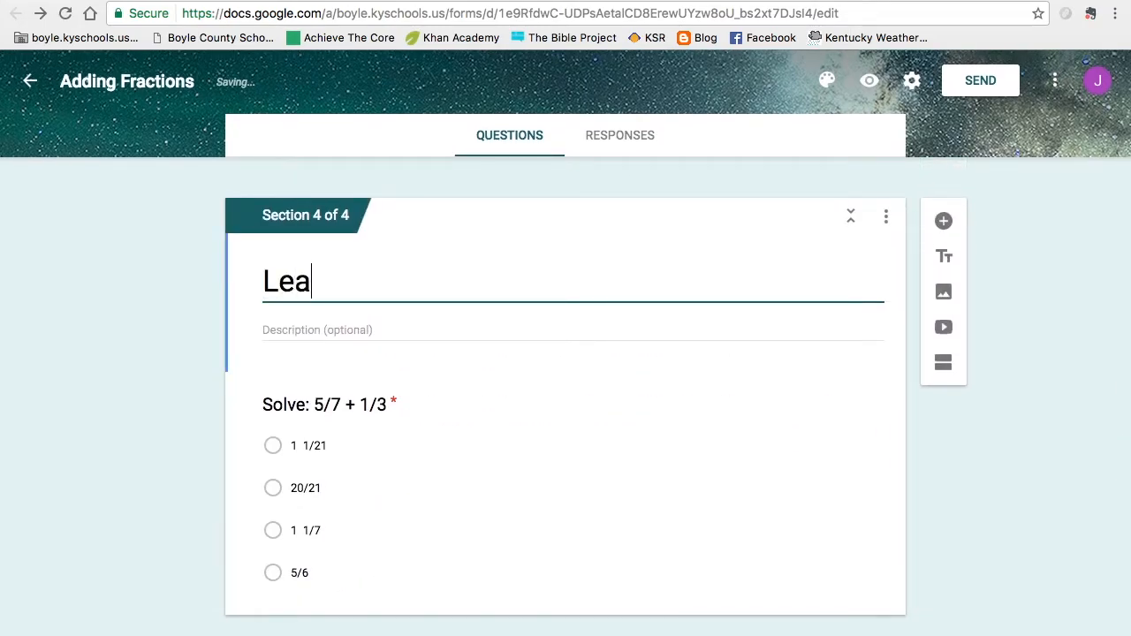
text(rning Targe)
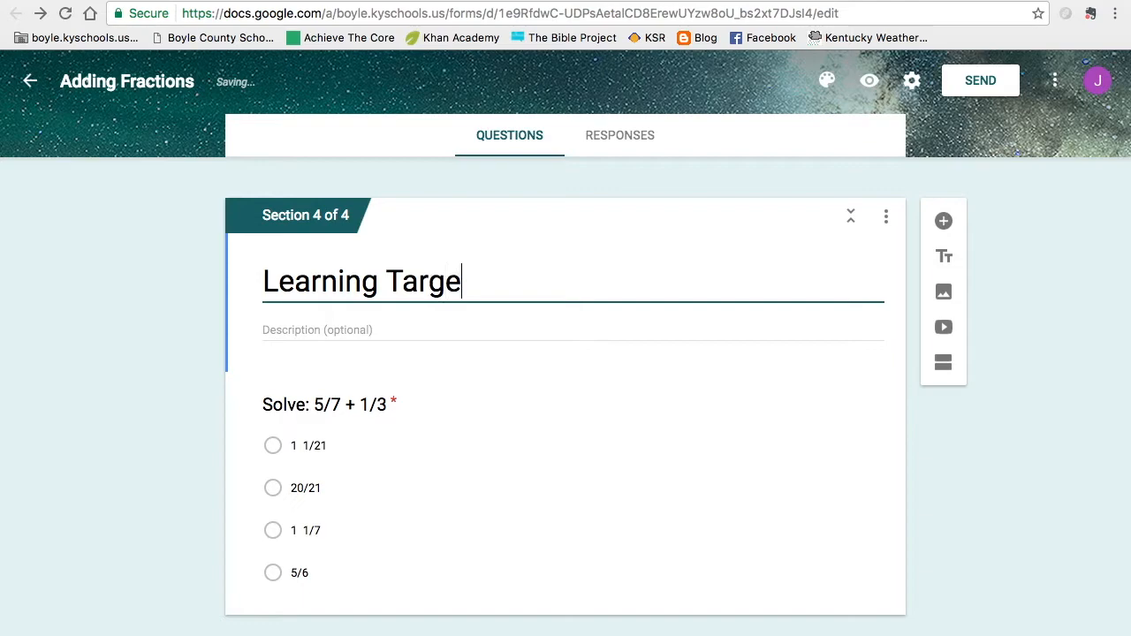
text(t Practice 2)
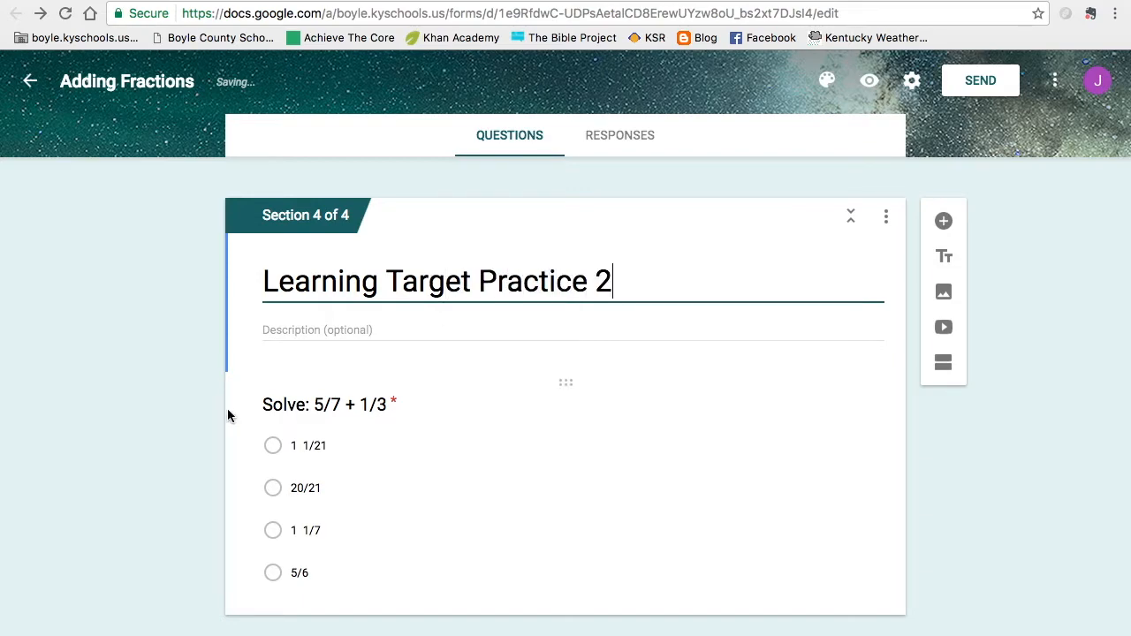
click(126, 417)
Open the preview of the Adding Fractions form as respondents see it.
scroll(126, 417, up, 10)
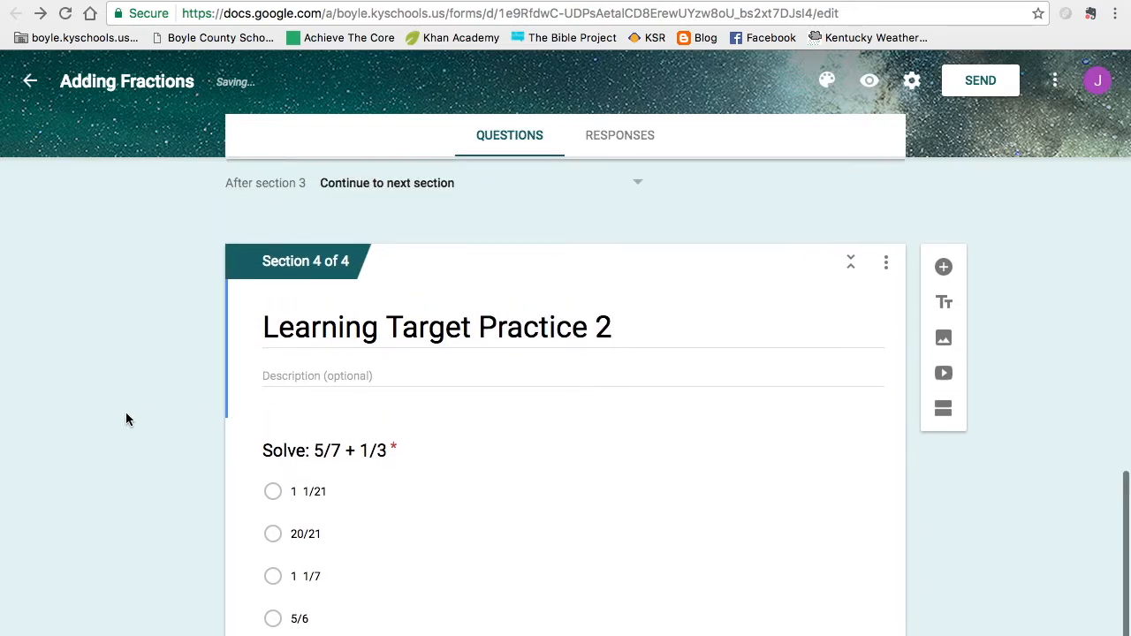
scroll(125, 412, up, 10)
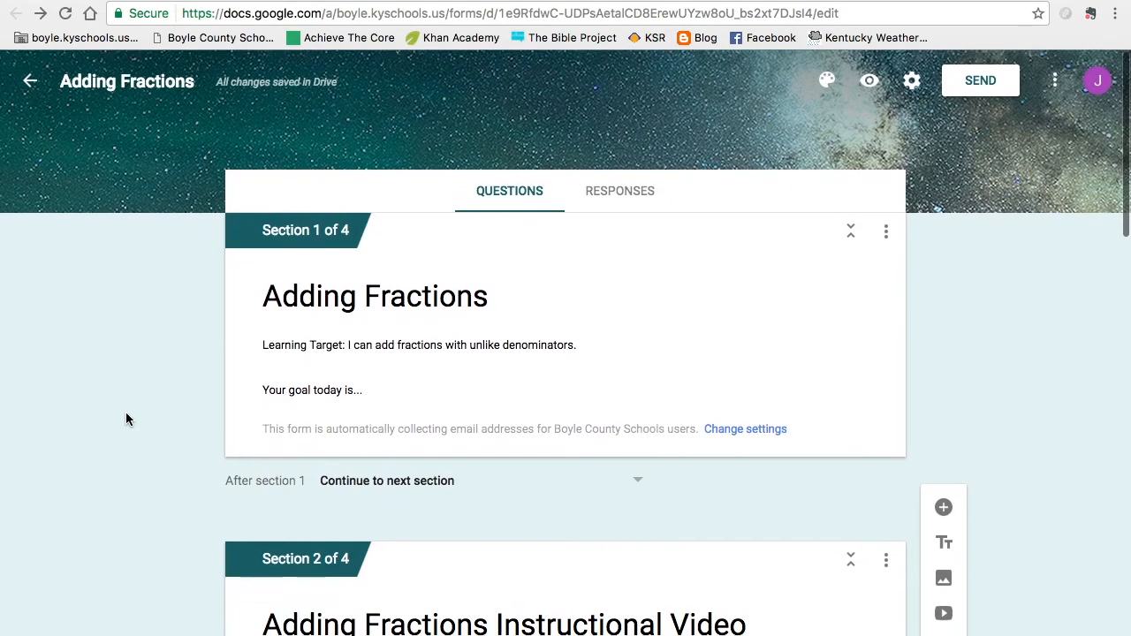
click(870, 81)
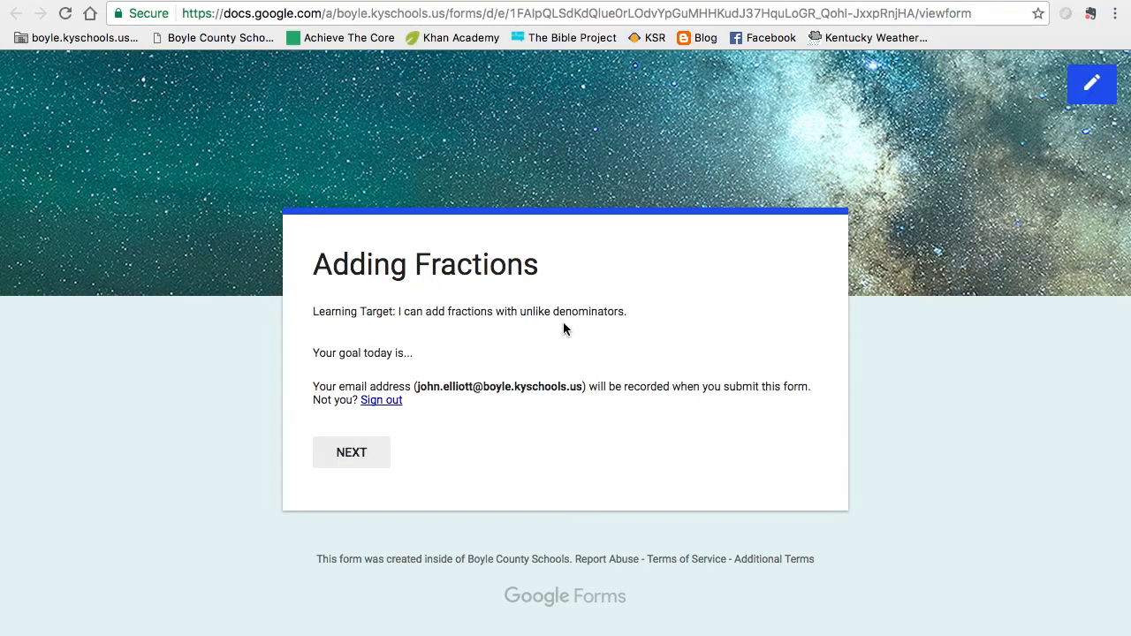
Advance the previewed form past the introduction and the instructional video to the Learning Target Practice 1 section.
click(363, 457)
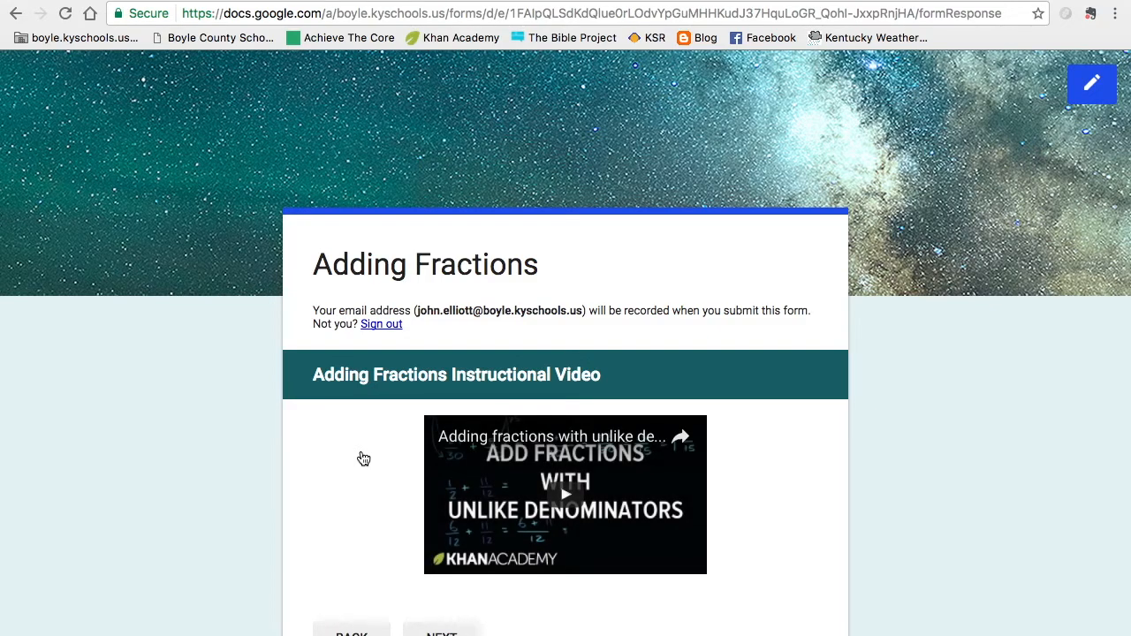
scroll(363, 457, down, 3)
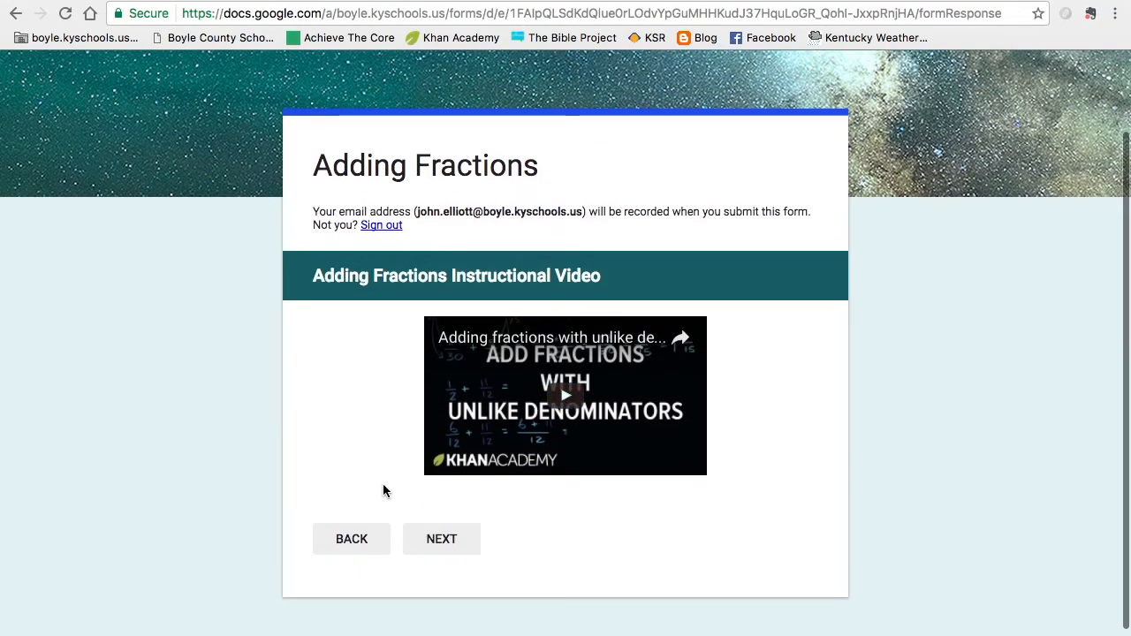
click(438, 554)
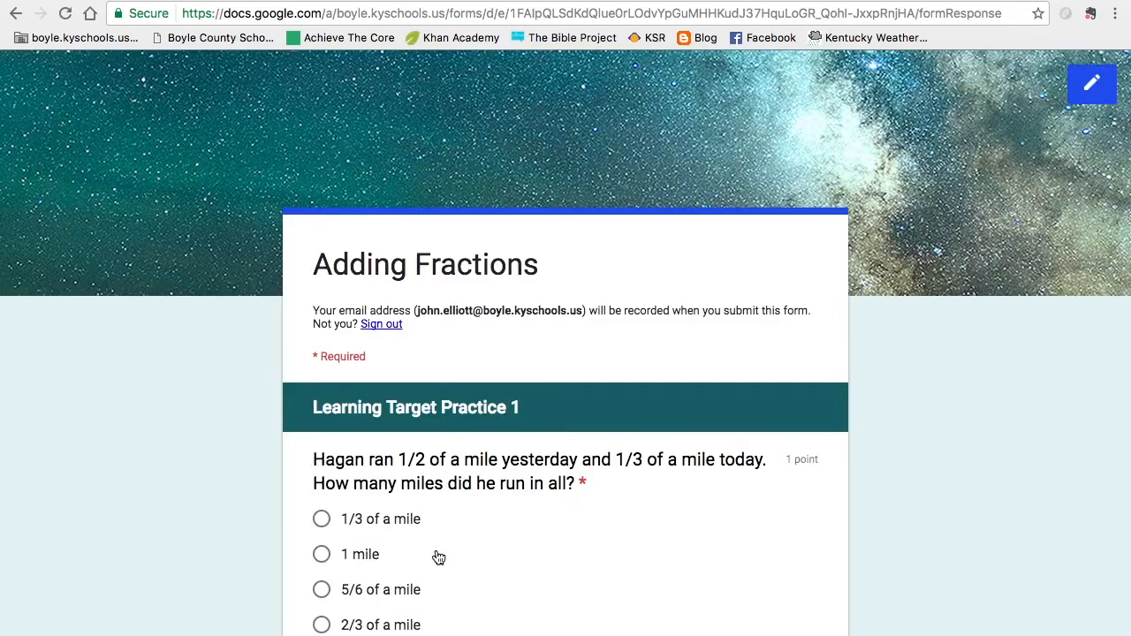
Answer the question about Hagan's total running distance with "5/6 of a mile" and continue to the following section.
scroll(439, 557, down, 3)
scroll(438, 557, up, 3)
scroll(438, 556, down, 3)
scroll(438, 557, up, 2)
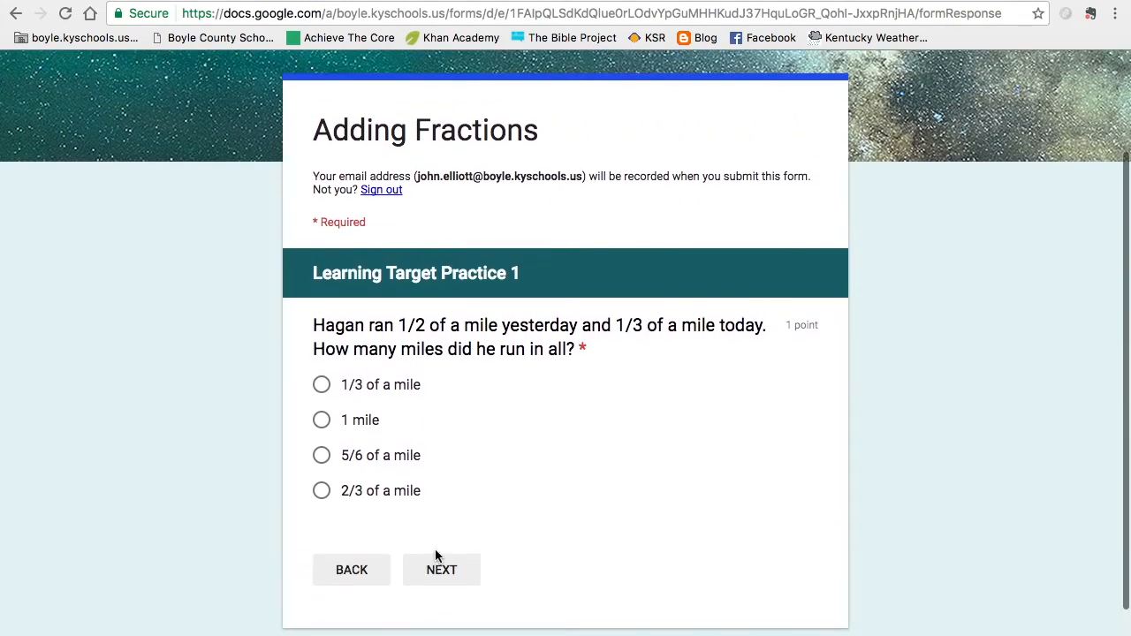
click(320, 455)
click(442, 570)
Answer "Solve: 5/7 + 1/3" with "1 1/21" and submit the quiz response.
scroll(446, 575, down, 3)
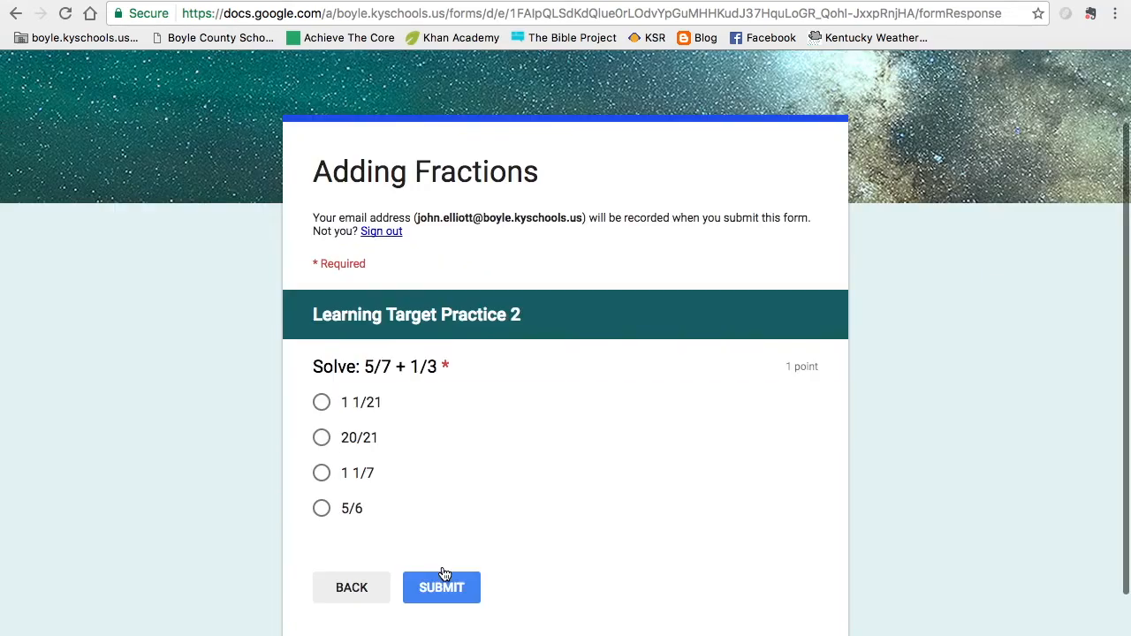
click(324, 348)
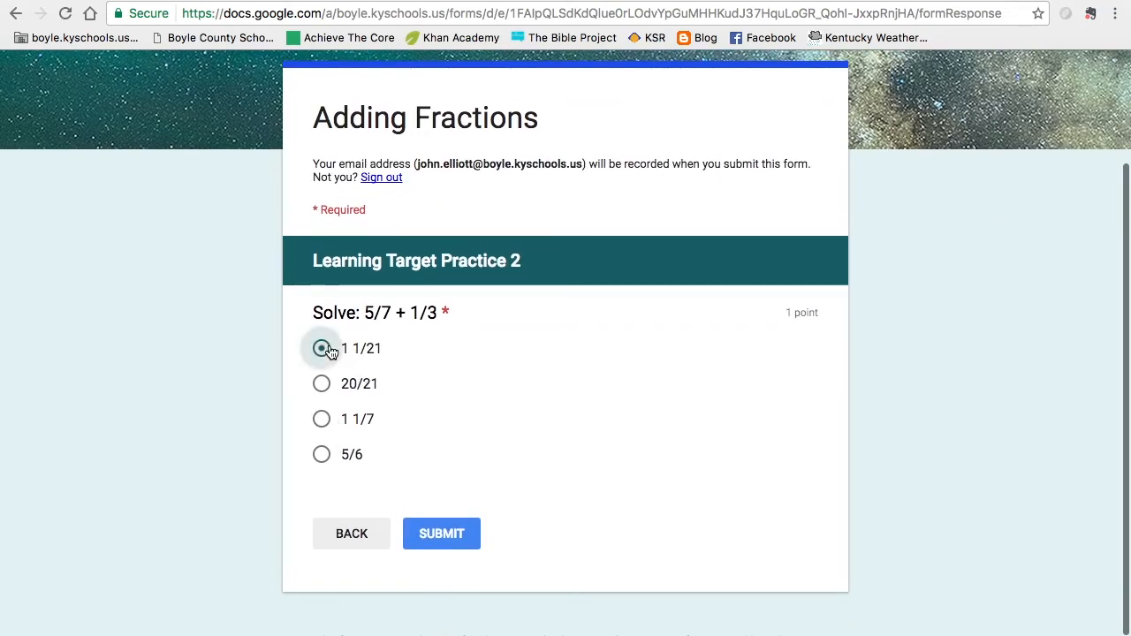
click(459, 534)
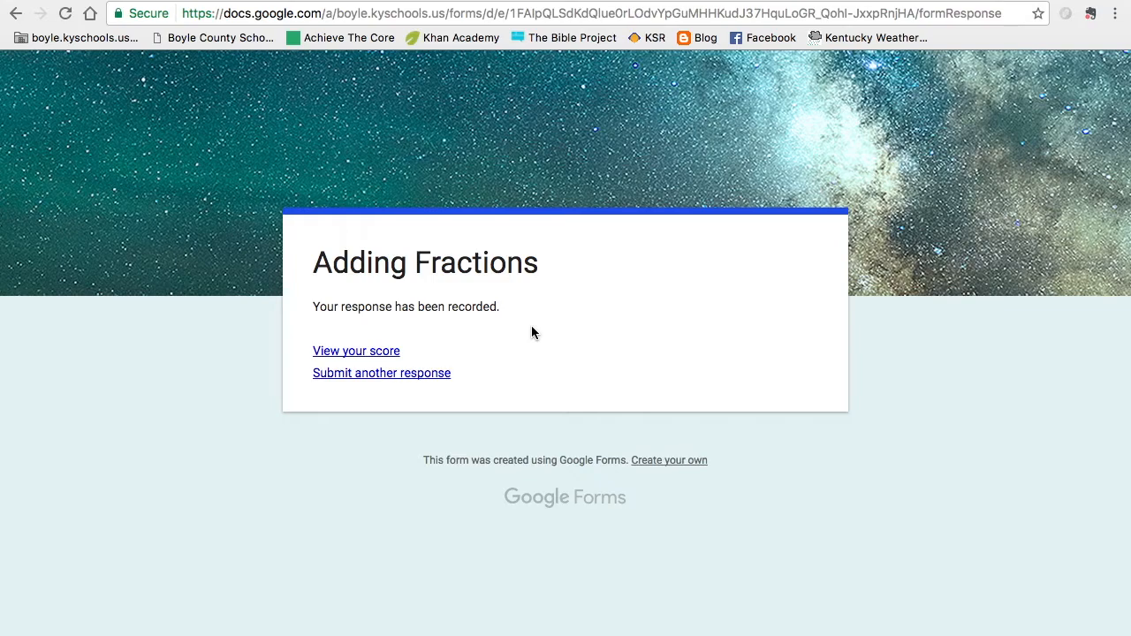
View the score of the submitted response, review the grading of both practice questions, and return to the form editor.
click(370, 352)
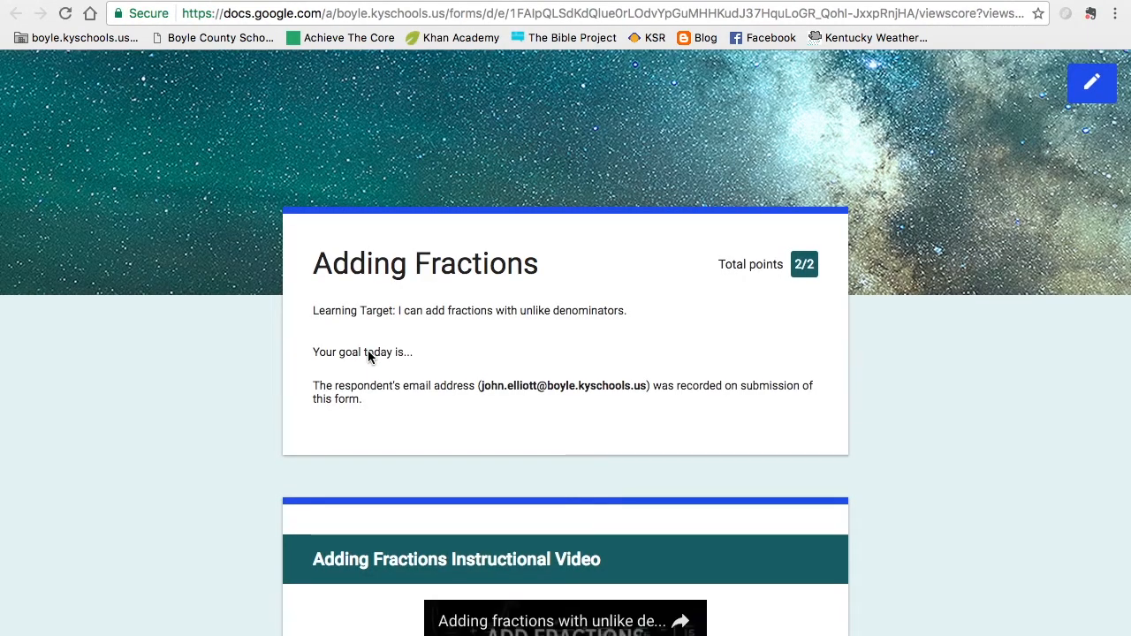
scroll(369, 354, down, 10)
scroll(368, 350, down, 3)
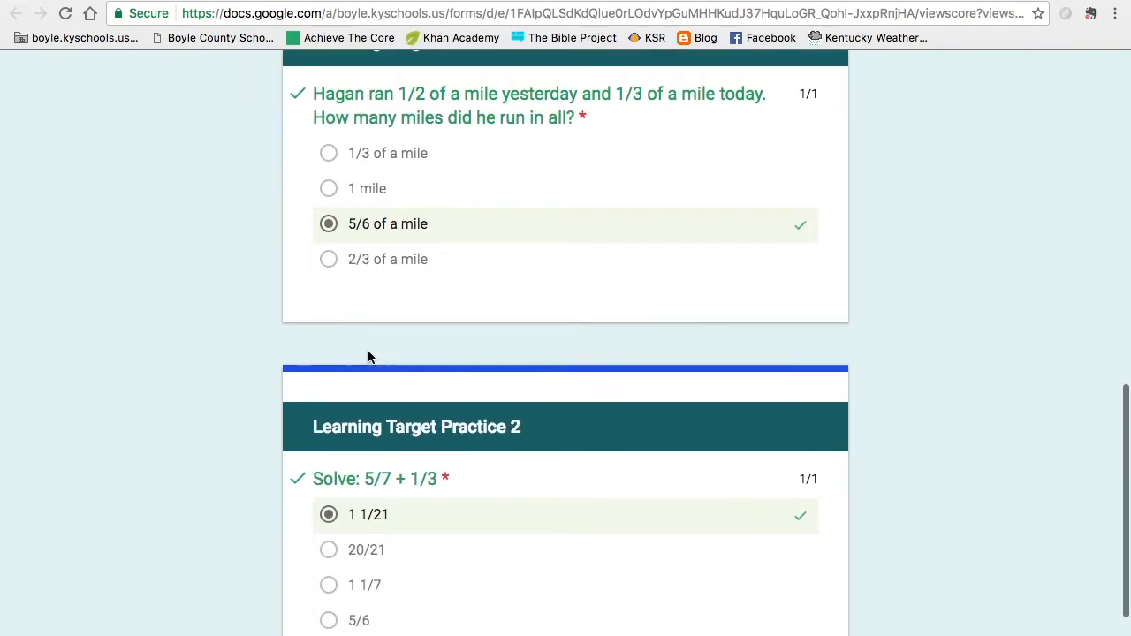
scroll(368, 350, up, 5)
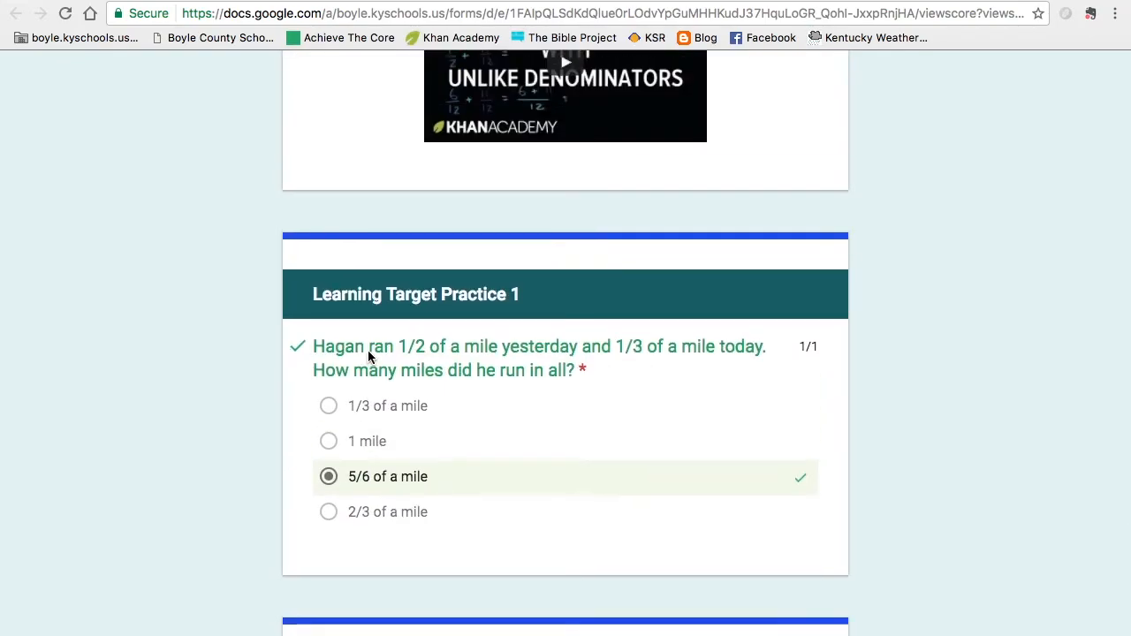
scroll(368, 350, up, 10)
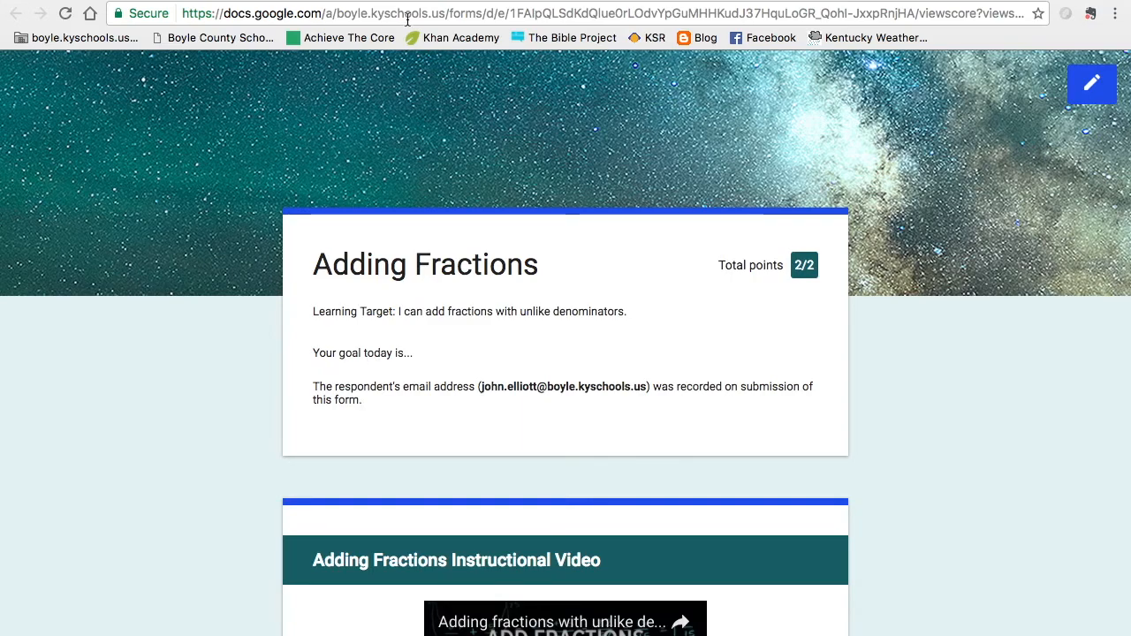
click(865, 0)
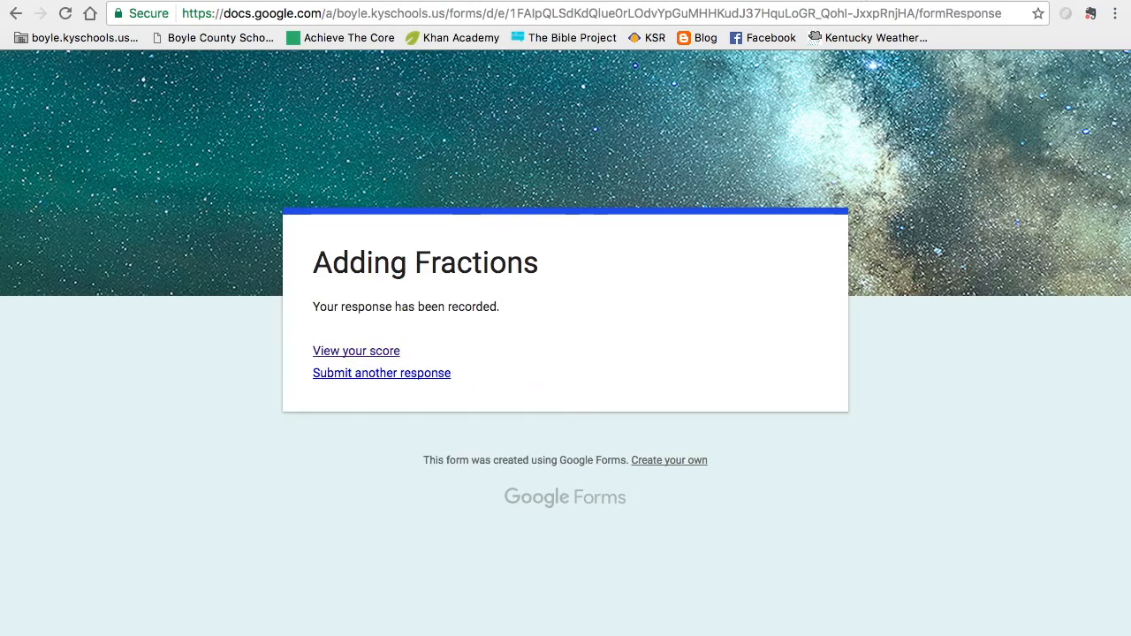
click(866, 0)
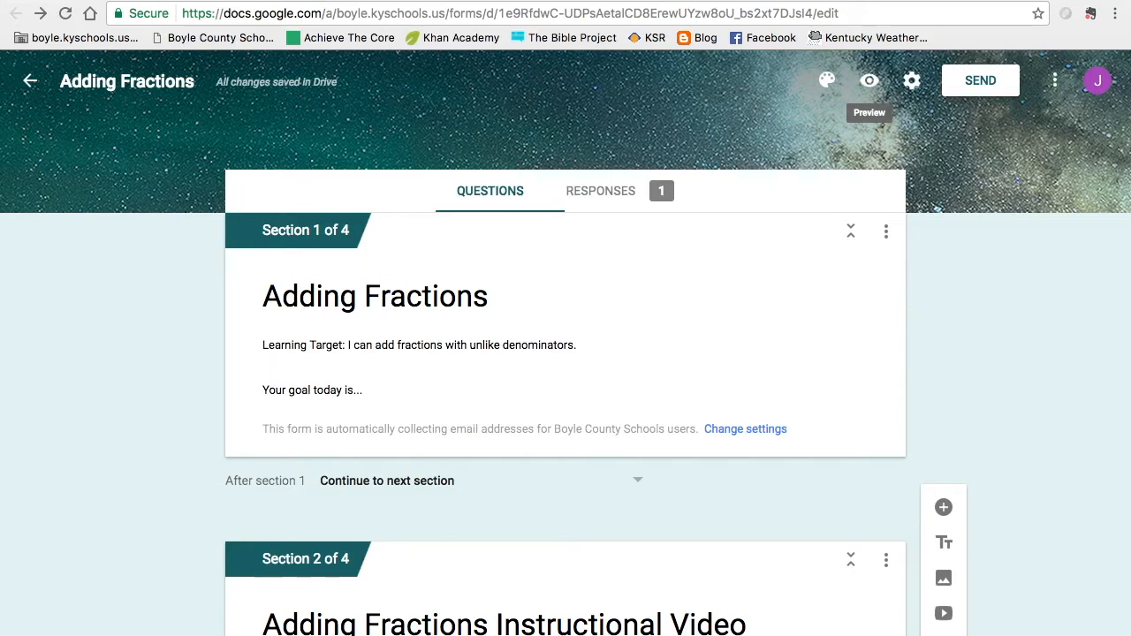
Examine the email and link options for sending the Adding Fractions form, and close the sending dialog.
click(984, 86)
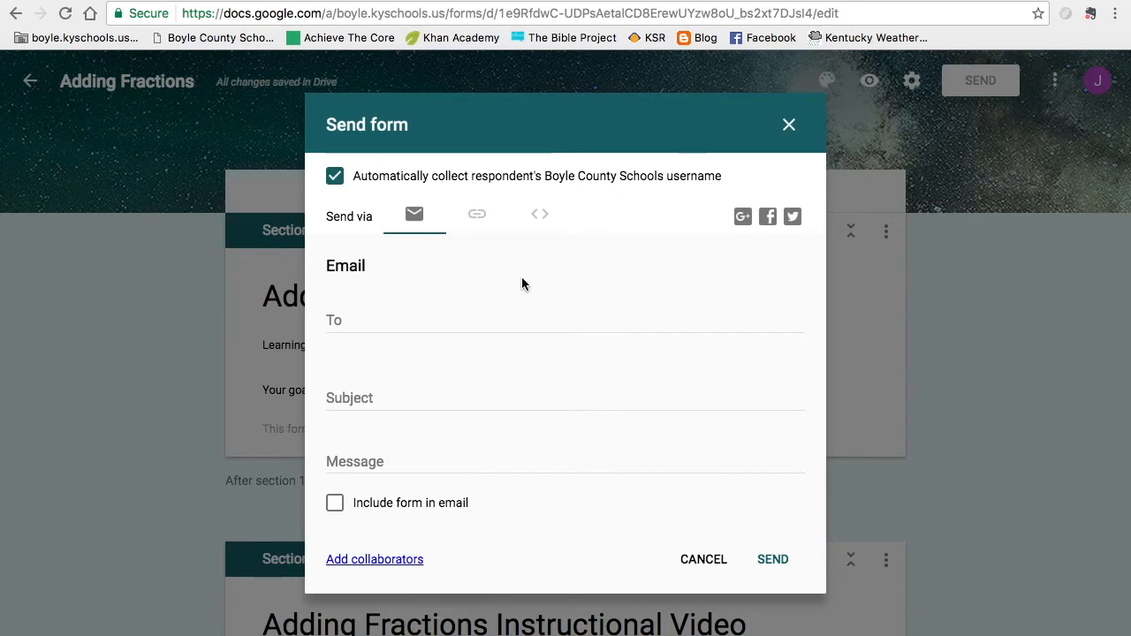
click(477, 216)
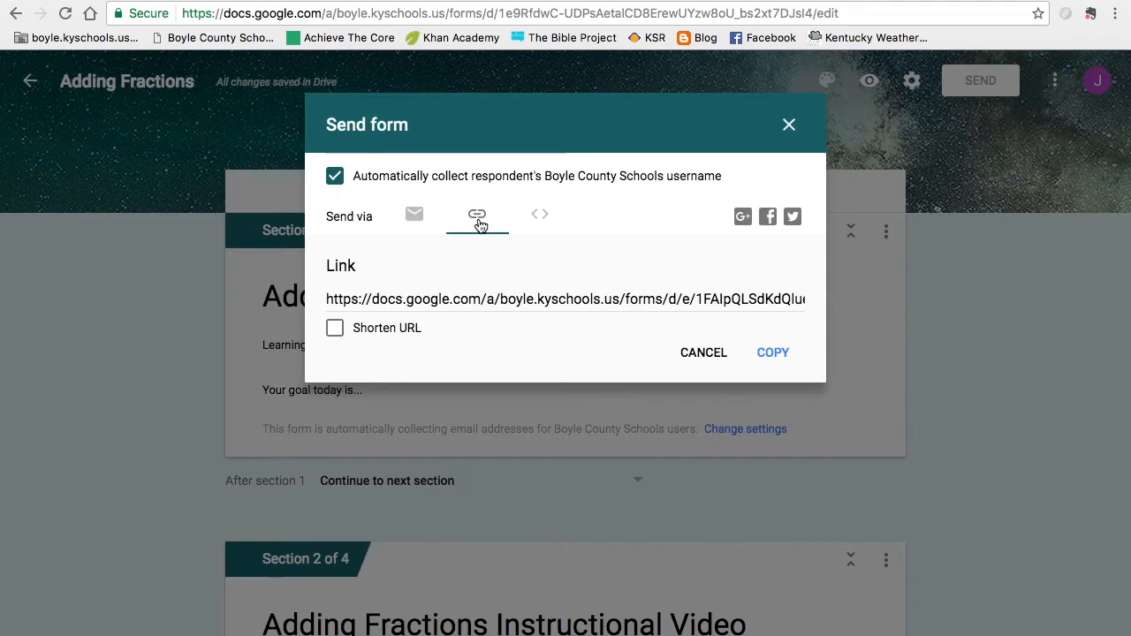
click(791, 129)
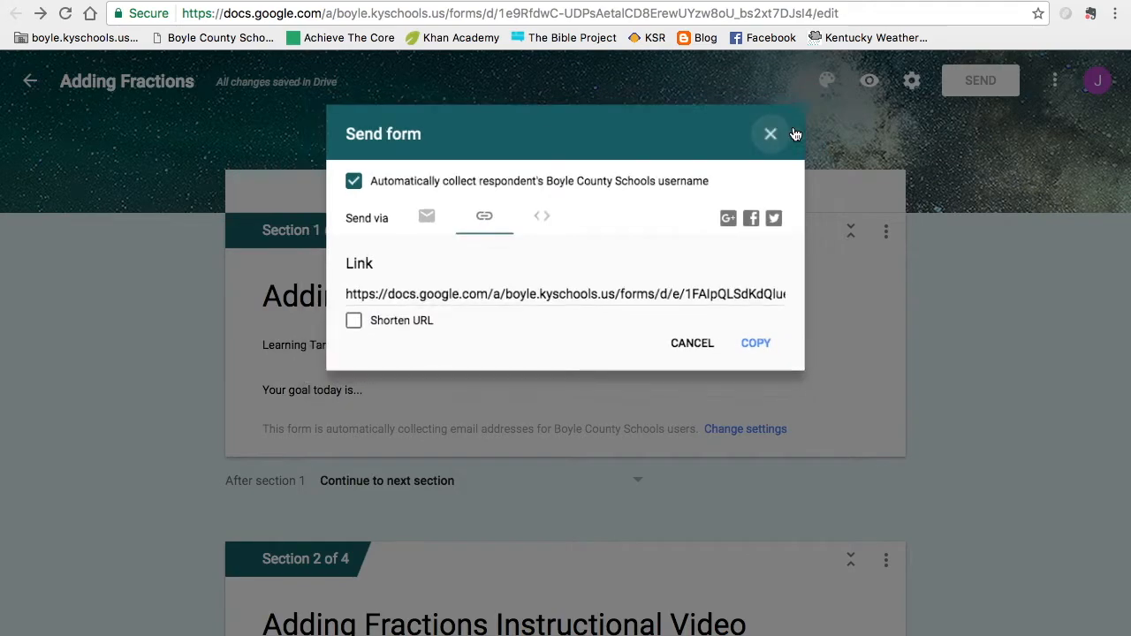